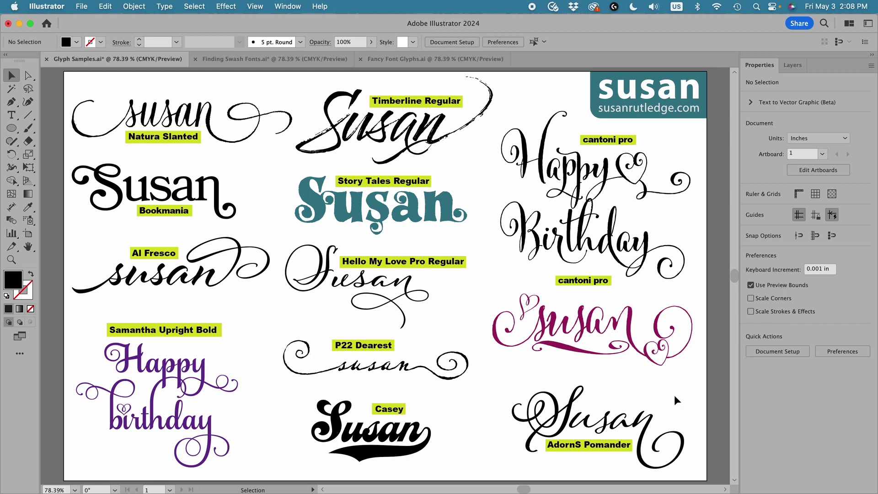
In the Finding Swash Fonts document, browse the full glyph set of the font used in the Times Roman sample word
{"action": "left_click", "coordinate": [284, 59]}
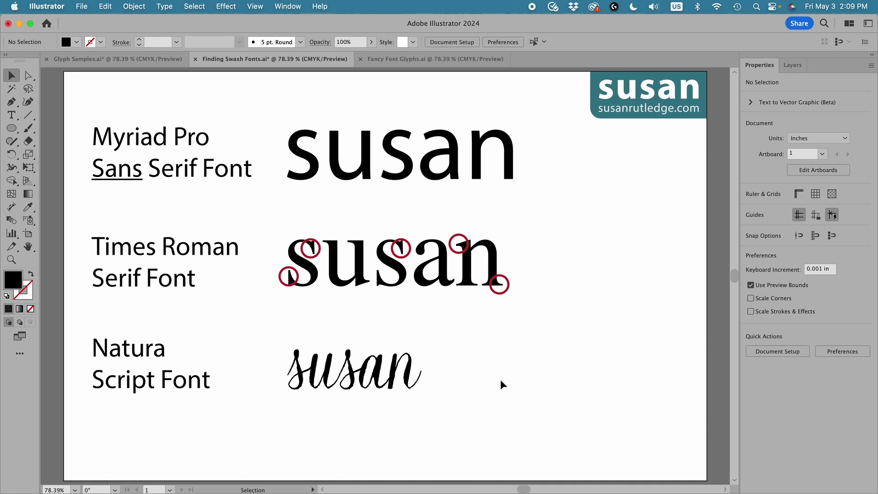
{"action": "left_click", "coordinate": [395, 289]}
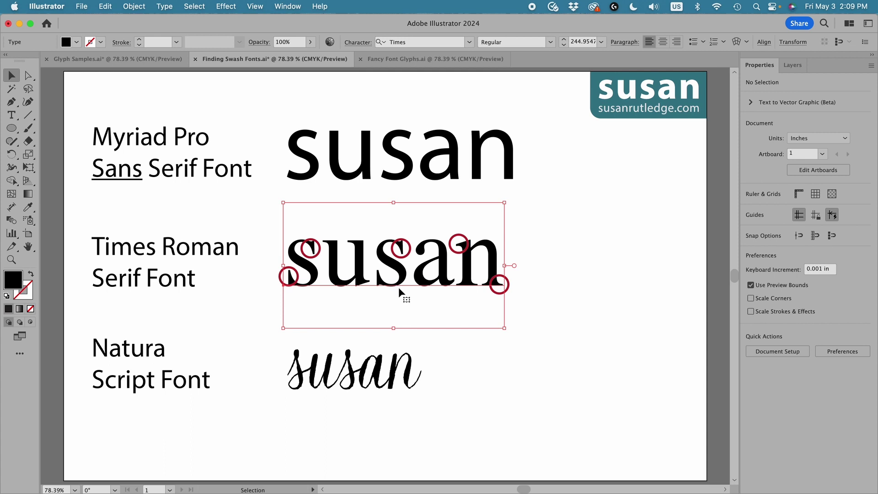
{"action": "left_click", "coordinate": [164, 6]}
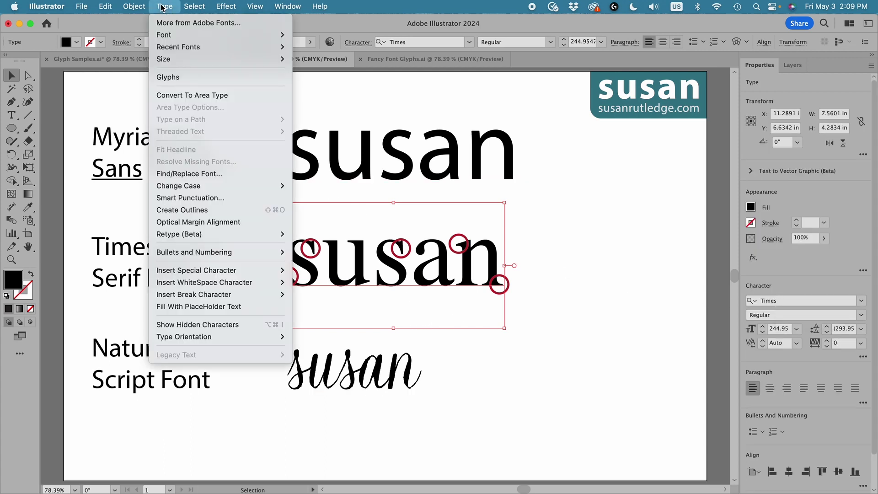
{"action": "left_click", "coordinate": [173, 79]}
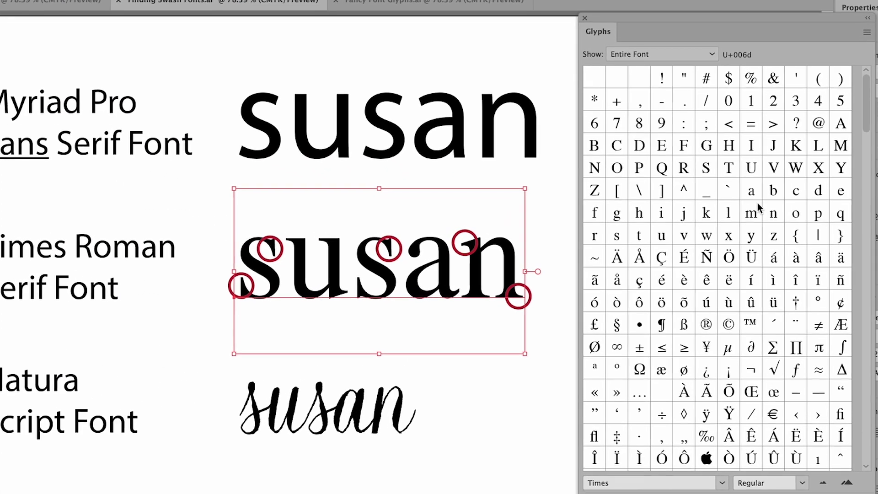
{"action": "left_click_drag", "start_coordinate": [866, 110], "coordinate": [868, 195]}
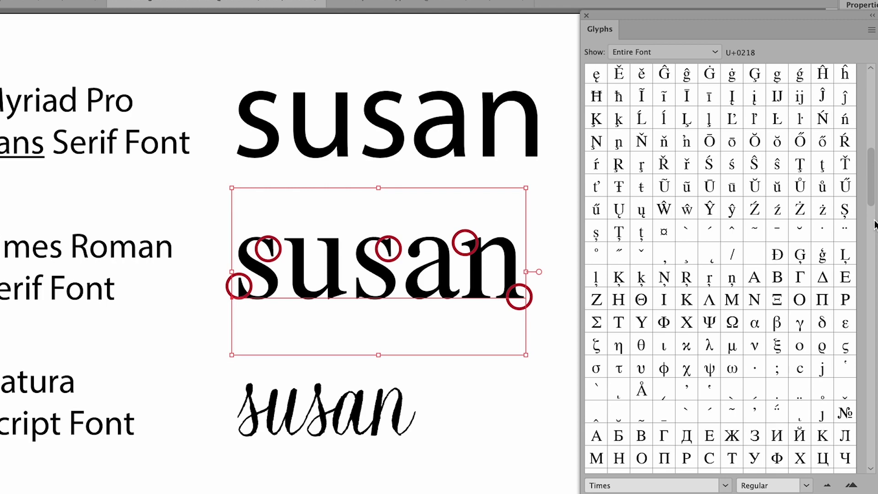
{"action": "left_click_drag", "start_coordinate": [868, 197], "coordinate": [861, 468]}
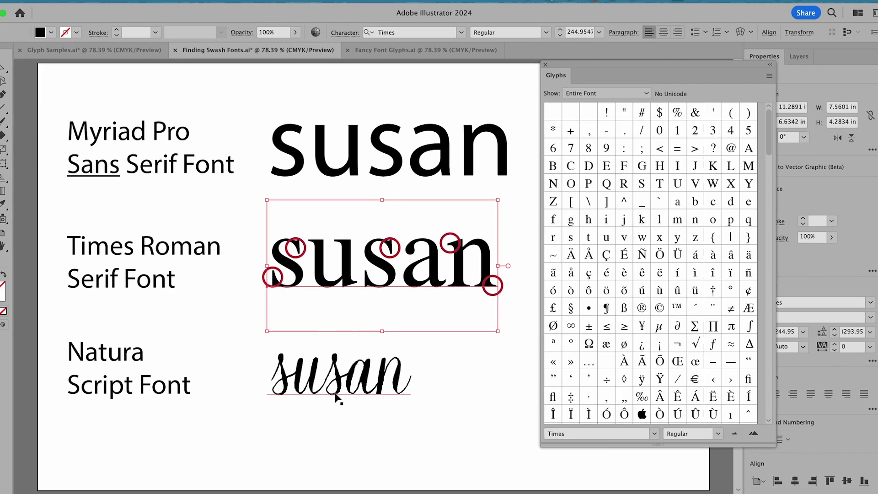
View the alternate forms of capital G in the Natura sample word's glyph set and close the glyph display
{"action": "left_click", "coordinate": [337, 398]}
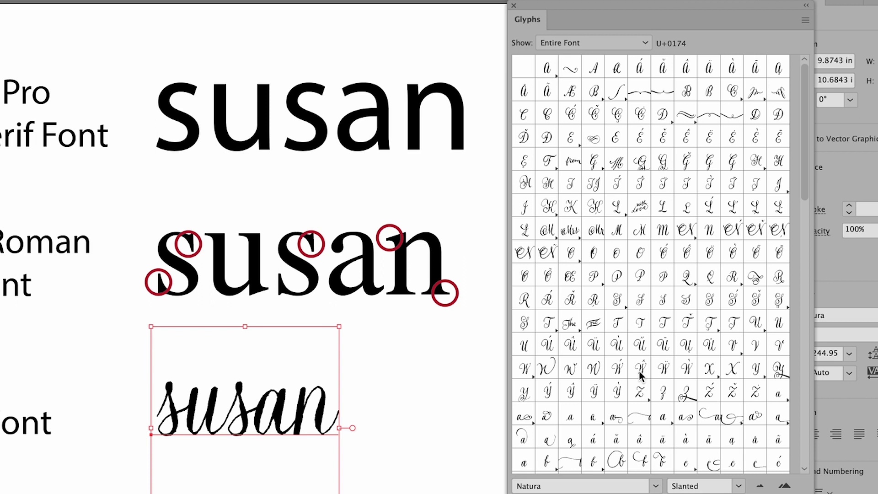
{"action": "left_click", "coordinate": [603, 169]}
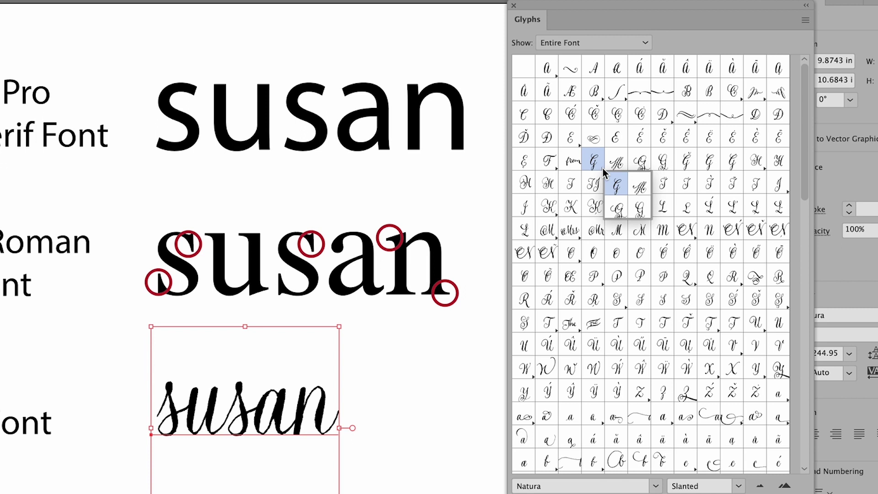
{"action": "left_click_drag", "start_coordinate": [617, 185], "coordinate": [645, 224]}
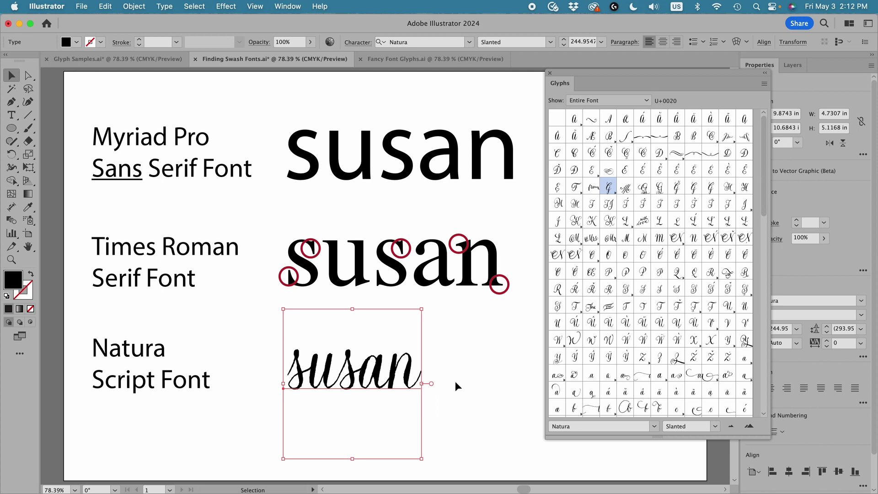
{"action": "left_click", "coordinate": [551, 73]}
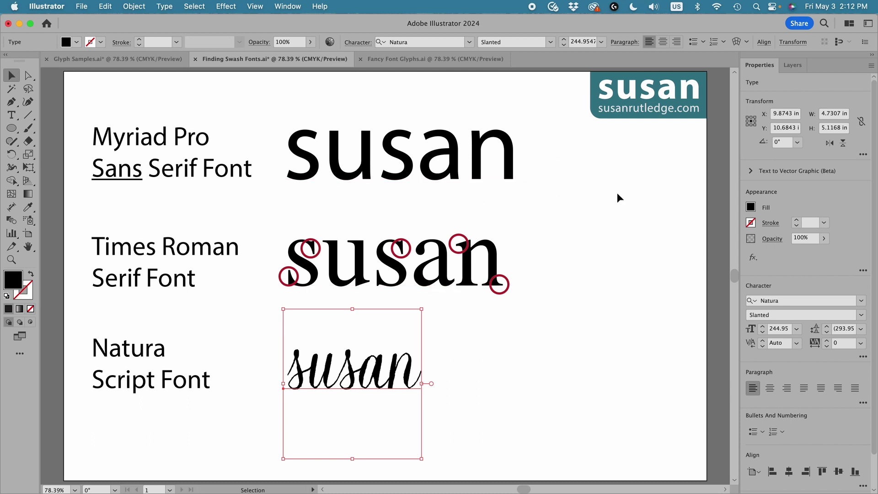
Filter the available fonts by the Script classification, look through them, and deselect the sample word
{"action": "left_click", "coordinate": [861, 301]}
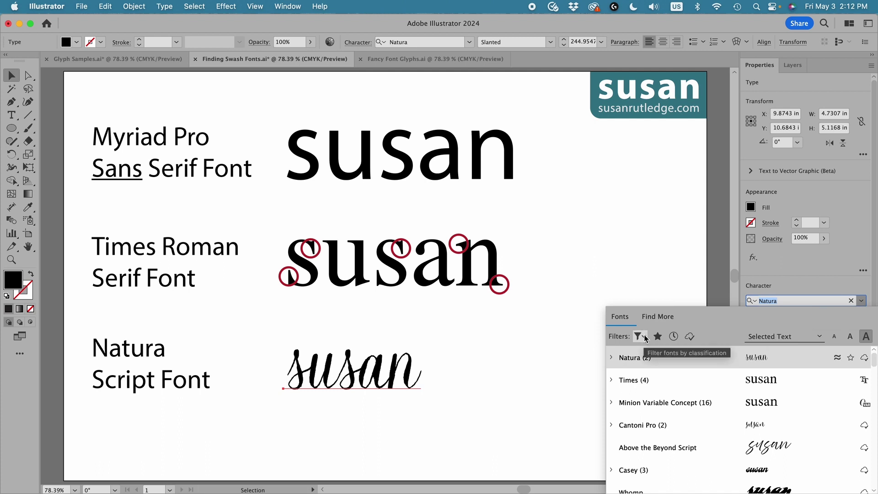
{"action": "left_click", "coordinate": [640, 337]}
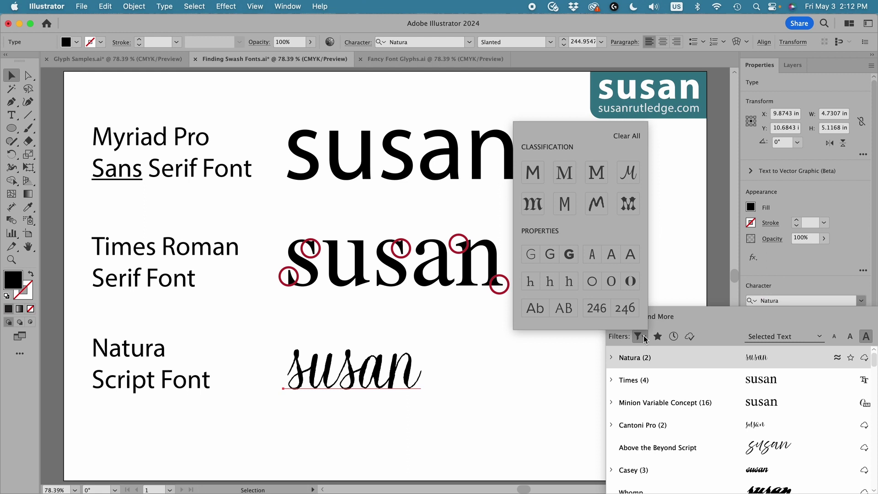
{"action": "left_click", "coordinate": [630, 177]}
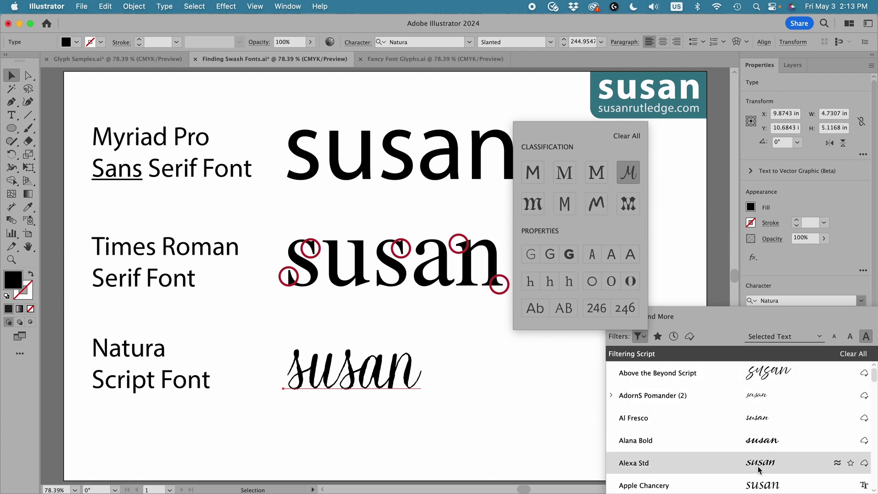
{"action": "left_click", "coordinate": [818, 320]}
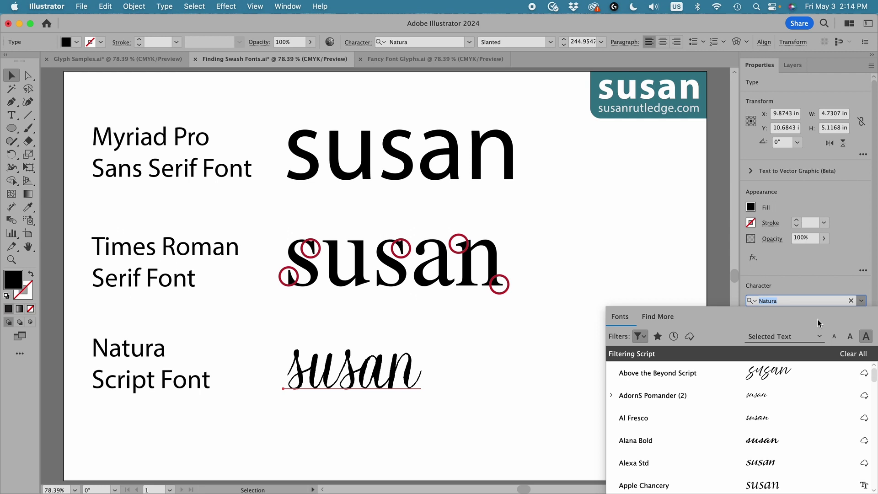
{"action": "left_click", "coordinate": [621, 223]}
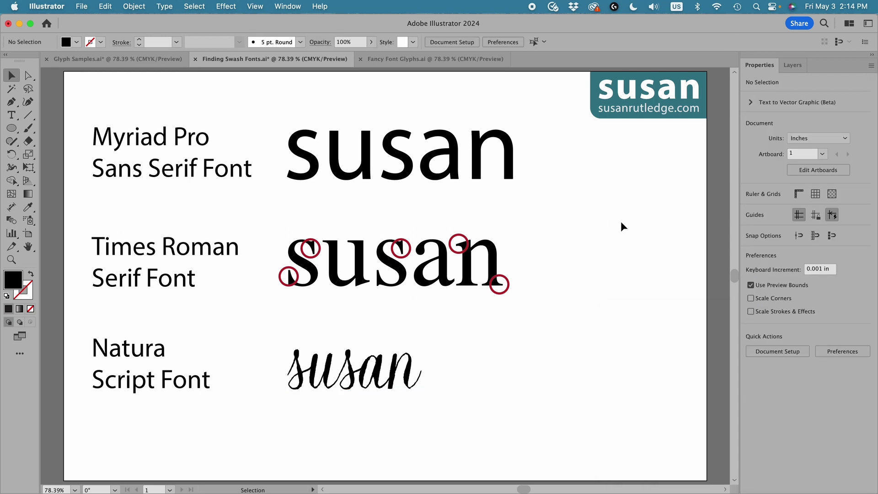
Switch to Safari, open fonts.adobe.com and search the site for "swash fonts"
{"action": "mouse_move", "coordinate": [180, 492]}
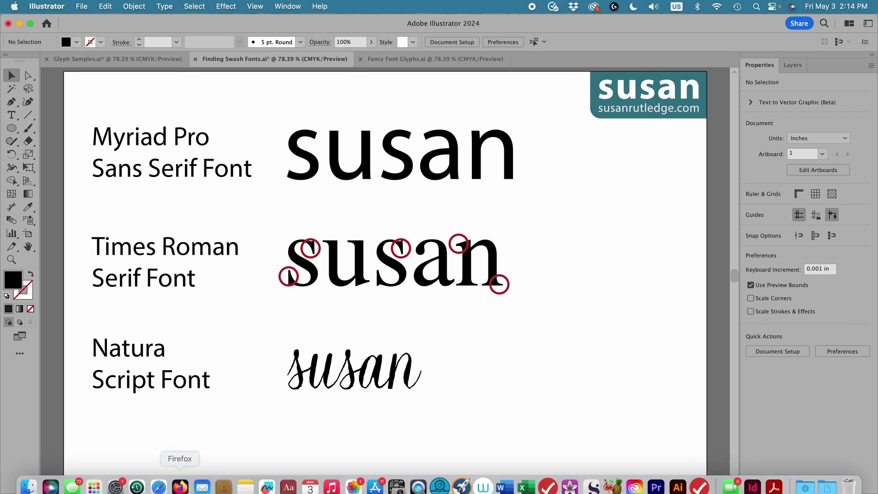
{"action": "left_click", "coordinate": [157, 478]}
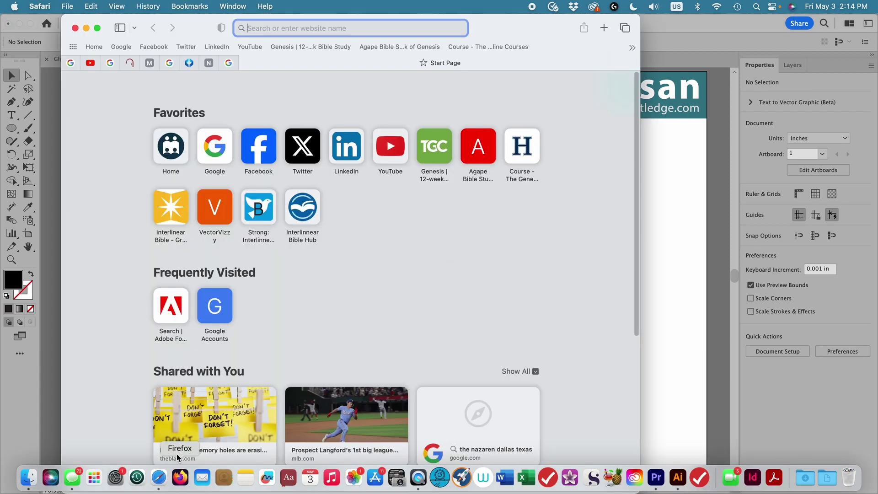
{"action": "type", "text": "fonts.adobe.com"}
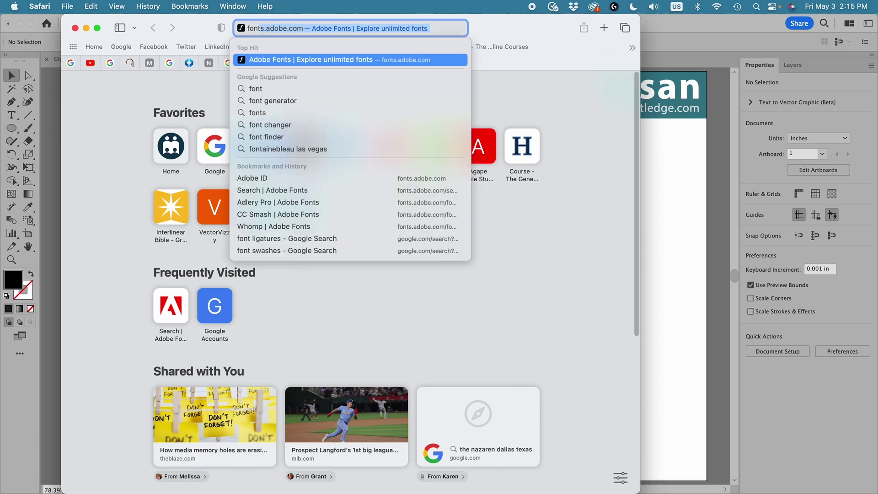
{"action": "key", "text": "Return"}
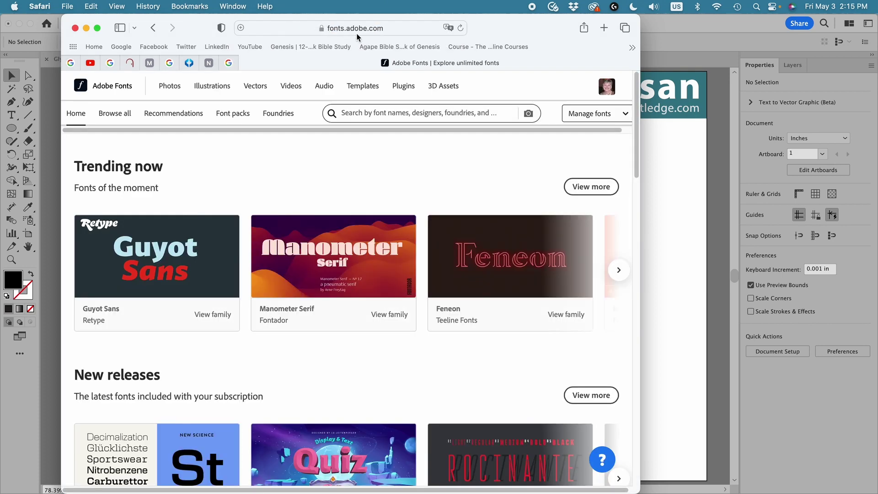
{"action": "left_click", "coordinate": [343, 112]}
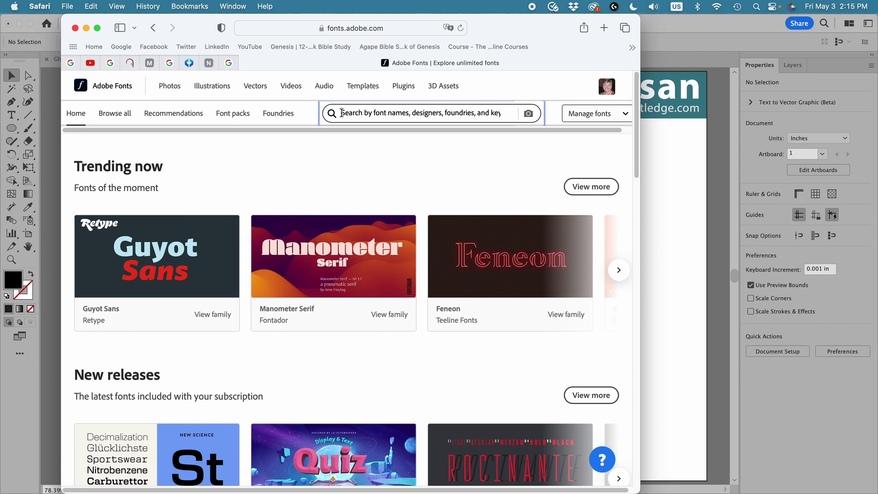
{"action": "type", "text": "swa"}
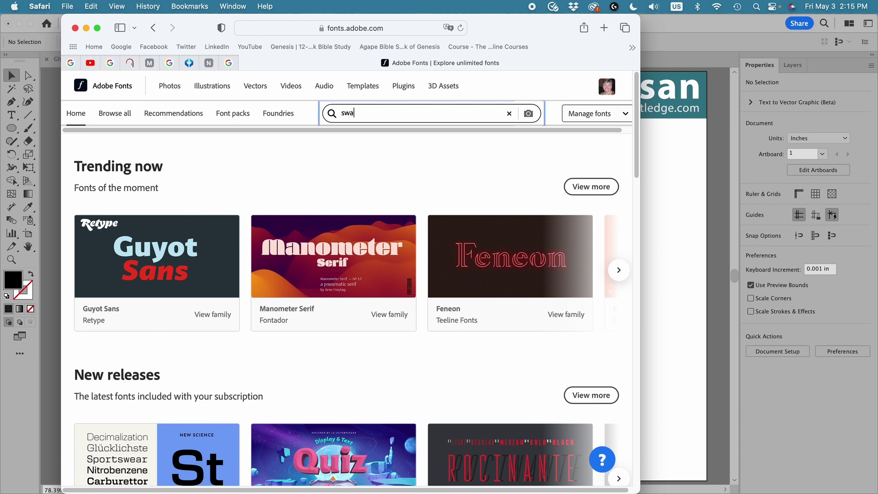
{"action": "type", "text": "sh fonts"}
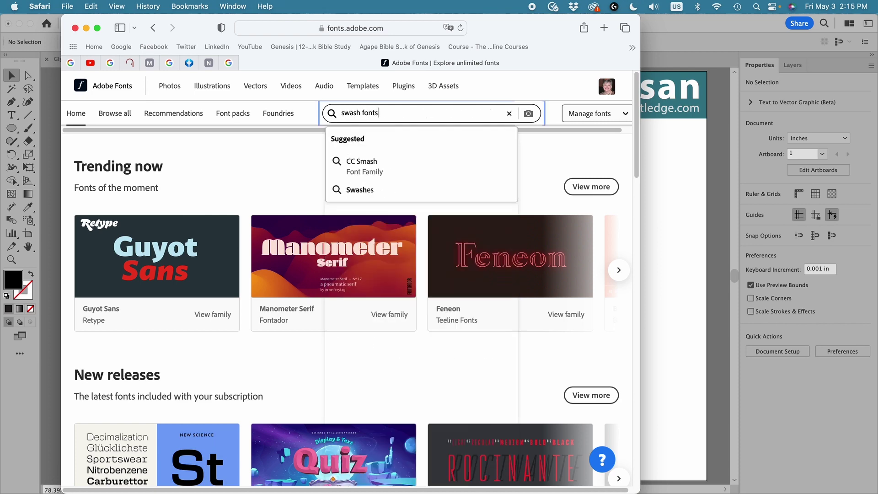
{"action": "key", "text": "Return"}
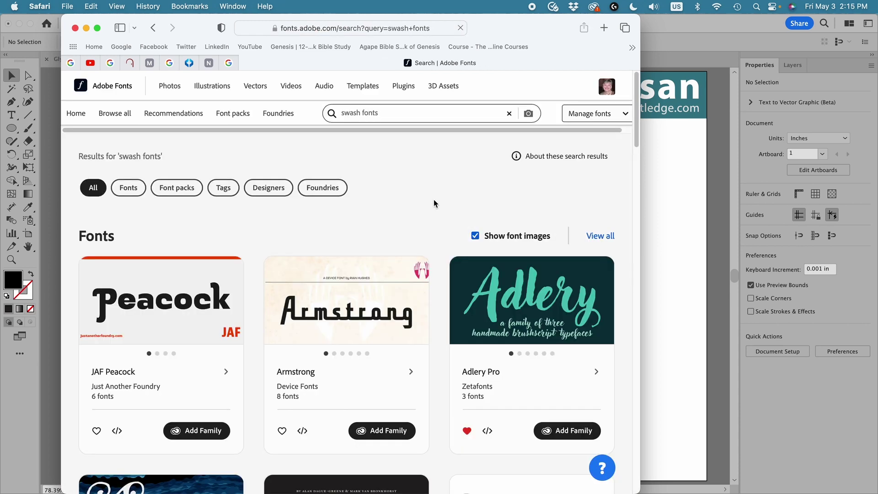
Open the Adlery Pro family from the results, add the Adlery Pro Swash font, and close the browser window
{"action": "scroll", "coordinate": [405, 368], "scroll_direction": "down", "scroll_amount": 3}
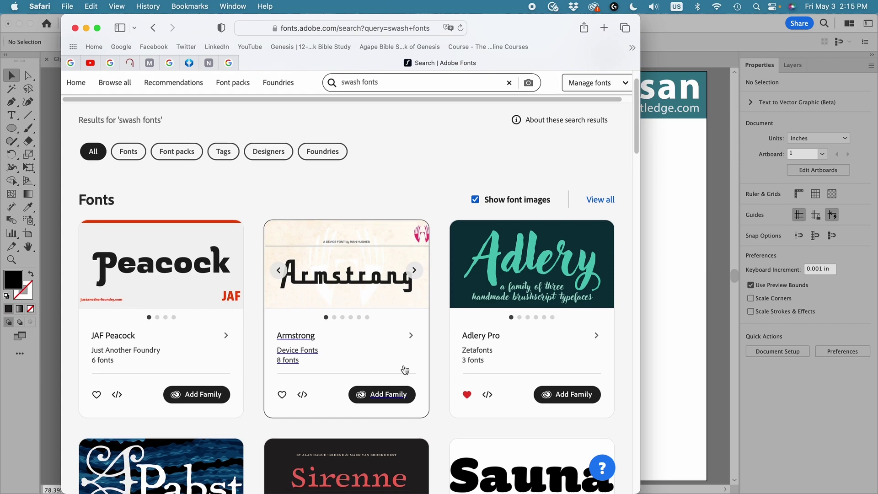
{"action": "scroll", "coordinate": [404, 370], "scroll_direction": "down", "scroll_amount": 5}
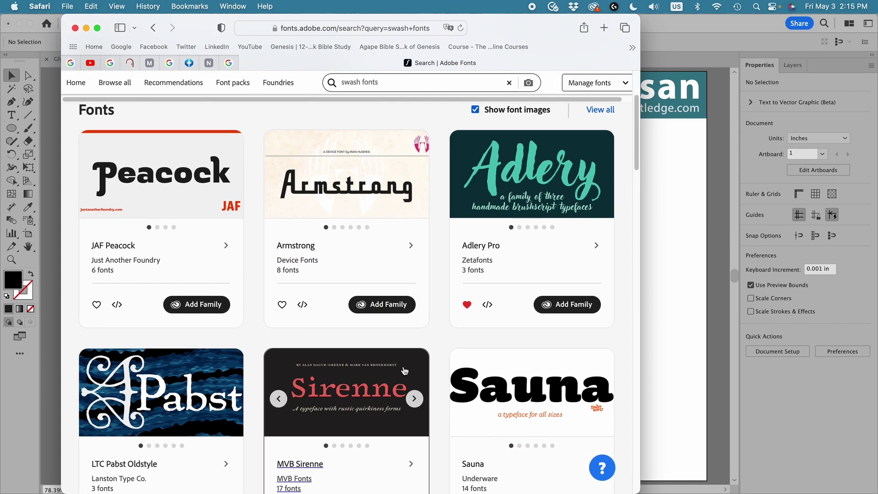
{"action": "left_click", "coordinate": [598, 247]}
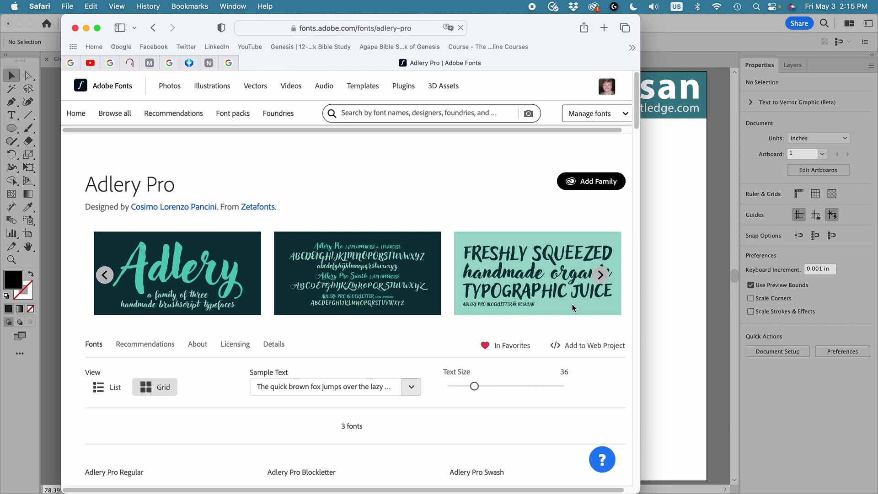
{"action": "scroll", "coordinate": [573, 308], "scroll_direction": "down", "scroll_amount": 5}
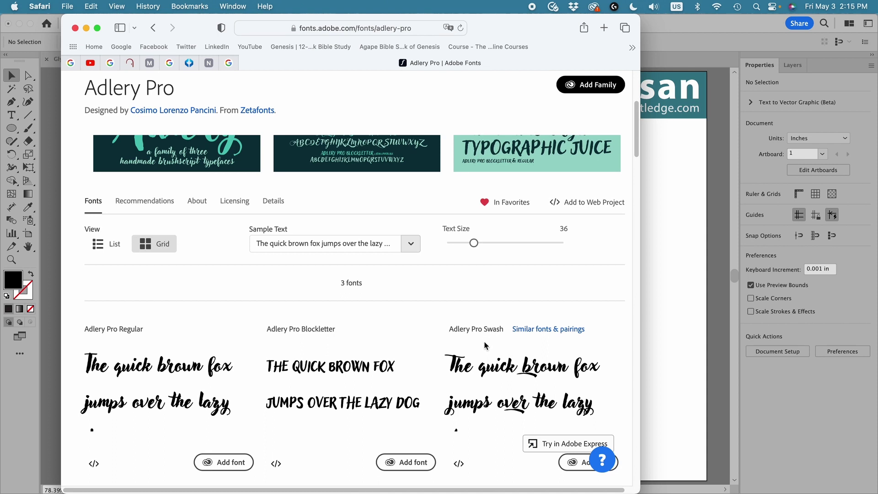
{"action": "scroll", "coordinate": [486, 347], "scroll_direction": "down", "scroll_amount": 3}
{"action": "scroll", "coordinate": [485, 346], "scroll_direction": "down", "scroll_amount": 1}
{"action": "left_click", "coordinate": [594, 344]}
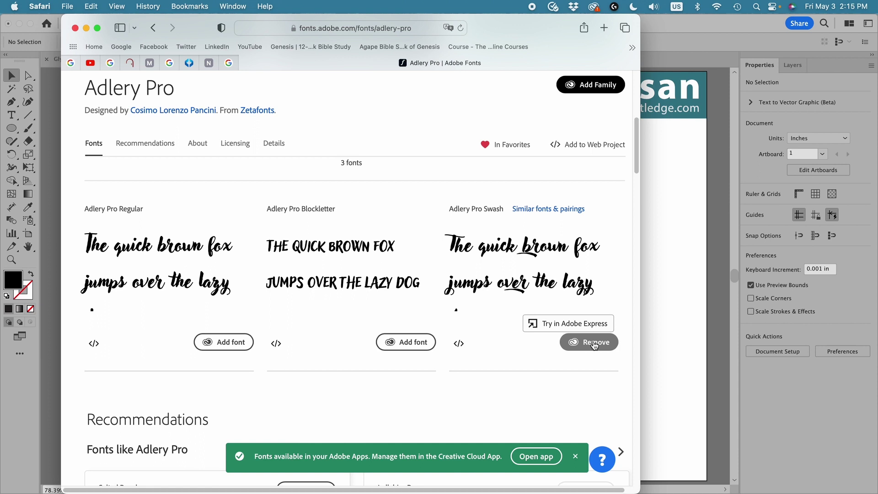
{"action": "left_click", "coordinate": [75, 29]}
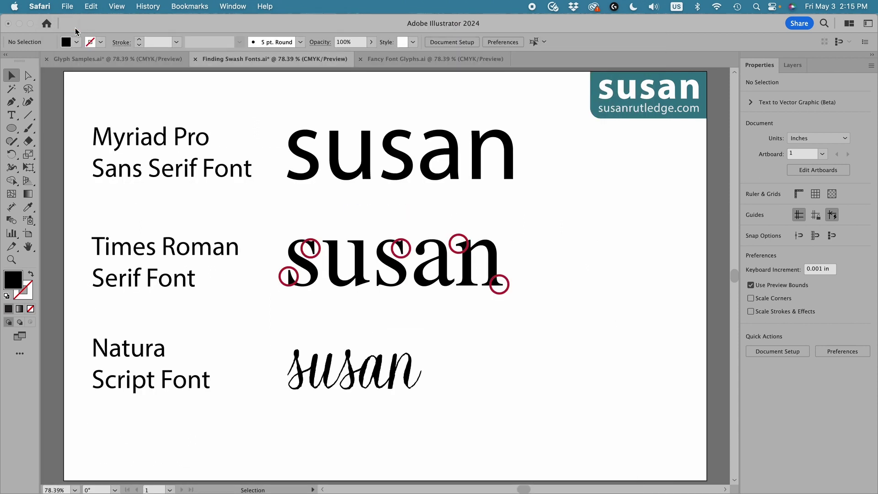
Find "adlery" among the fonts with the Script filter cleared and apply Adlery Pro Swash to the Natura sample word
{"action": "left_click", "coordinate": [380, 378]}
{"action": "left_click", "coordinate": [378, 379]}
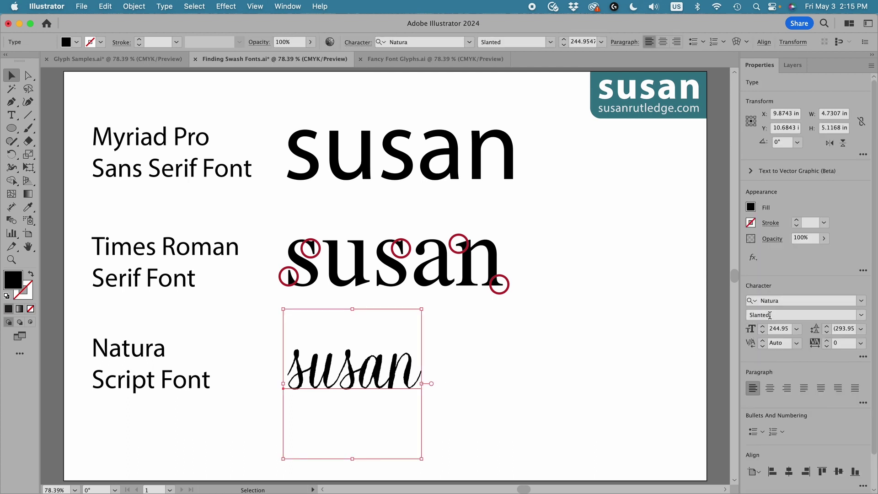
{"action": "left_click", "coordinate": [765, 301]}
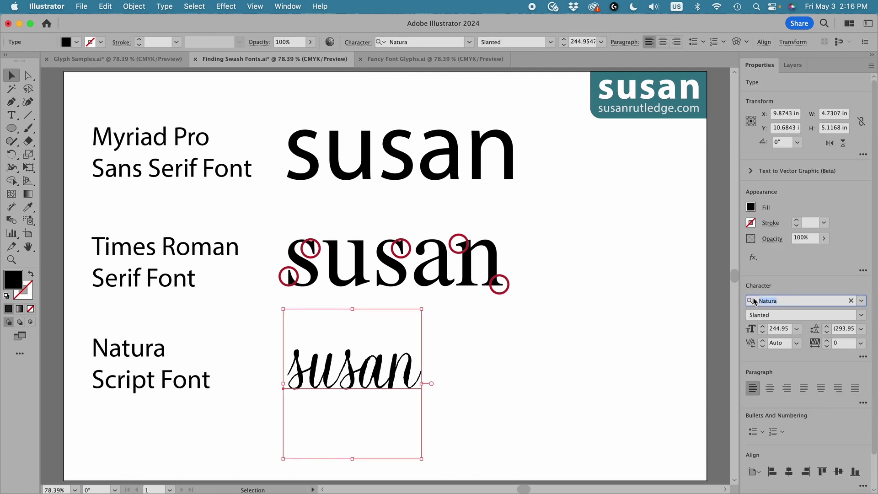
{"action": "type", "text": "adlery"}
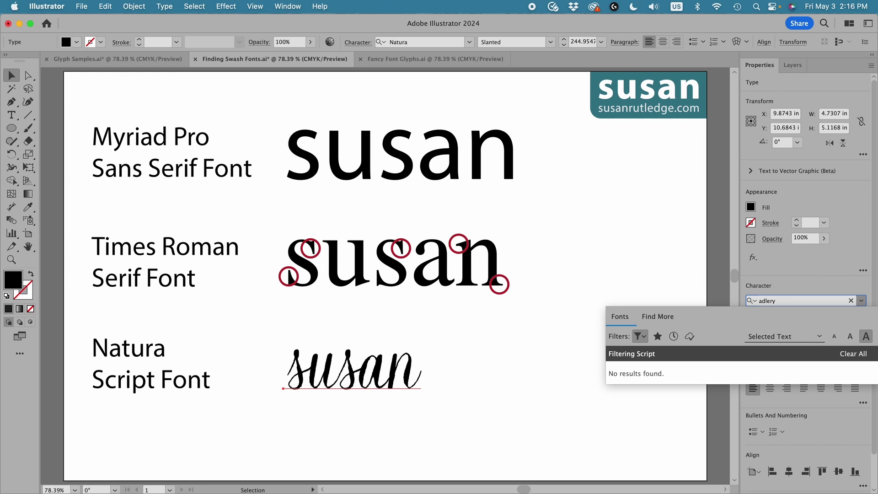
{"action": "left_click", "coordinate": [645, 339]}
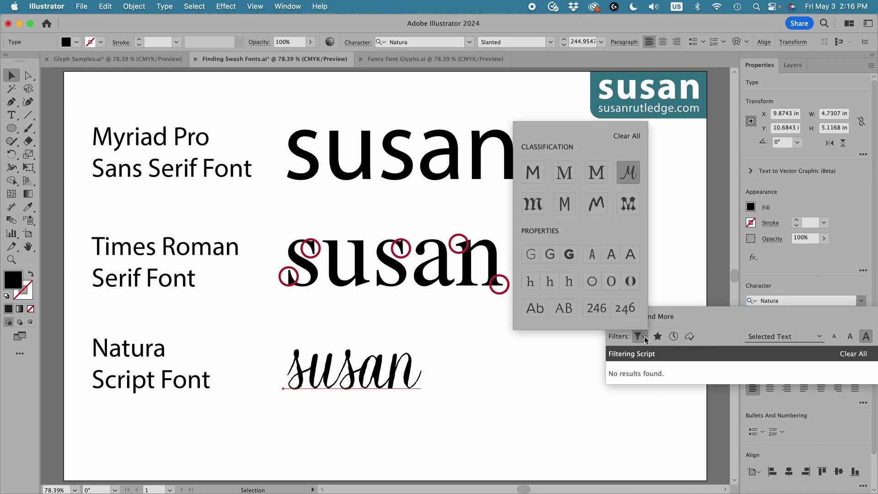
{"action": "left_click", "coordinate": [626, 136]}
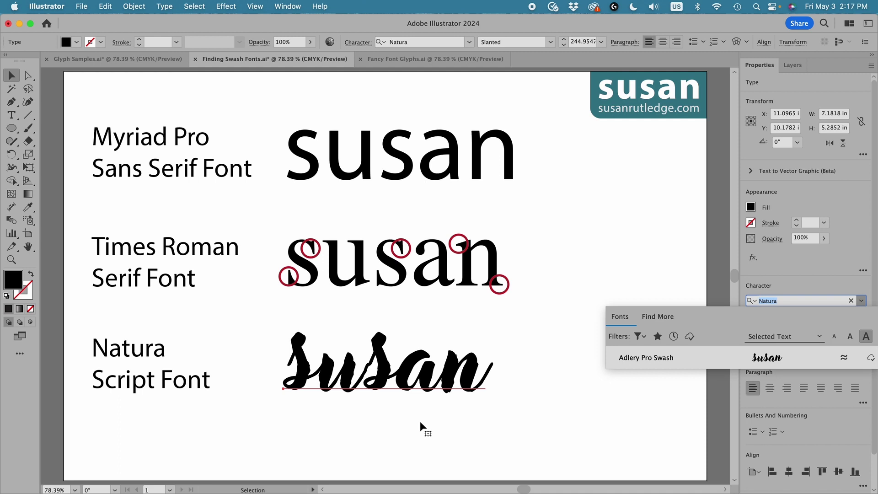
Switch to the Fancy Font Glyphs document and apply the Natura Slanted font to its sample word
{"action": "left_click", "coordinate": [422, 58]}
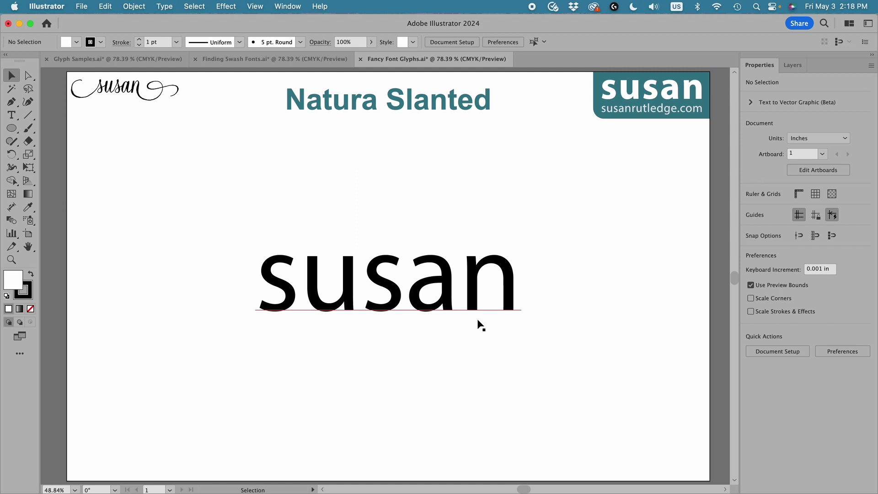
{"action": "left_click", "coordinate": [430, 312]}
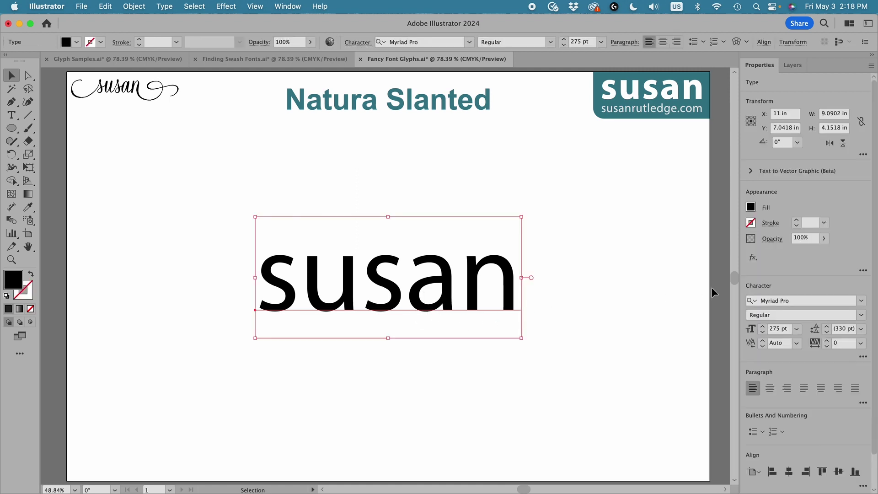
{"action": "left_click", "coordinate": [751, 300]}
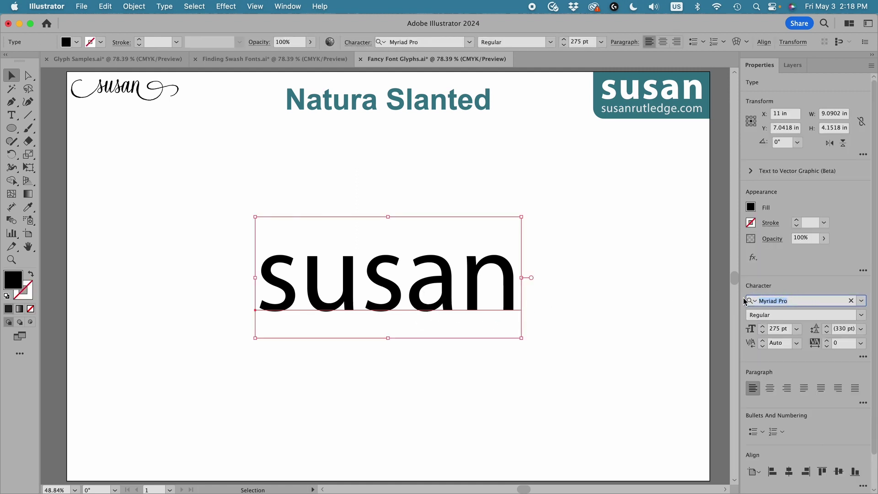
{"action": "type", "text": "natur"}
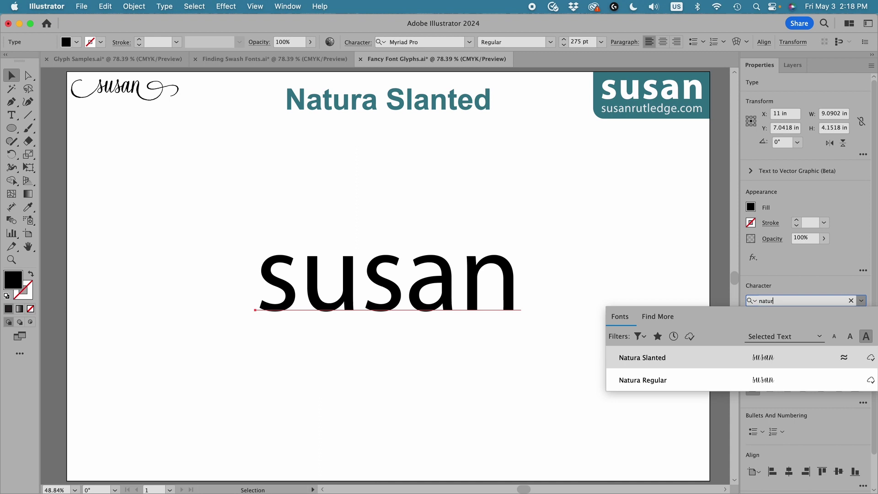
{"action": "left_click", "coordinate": [658, 362]}
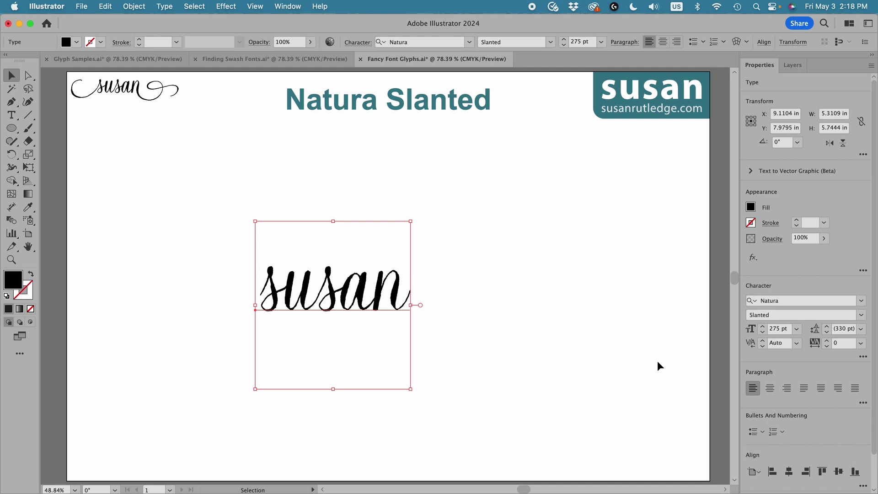
Select the sample word's first letter, open all its alternates in Glyphs, and show the Entire Font
{"action": "double_click", "coordinate": [274, 290]}
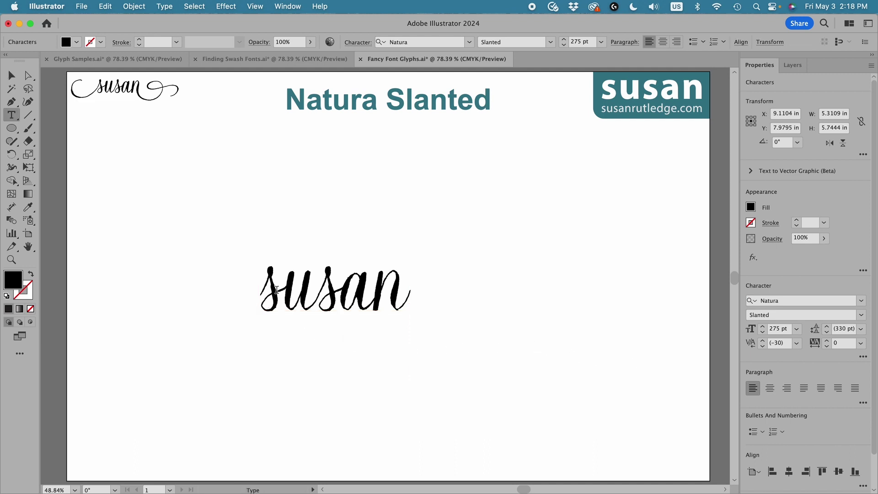
{"action": "key", "text": "shift+Left"}
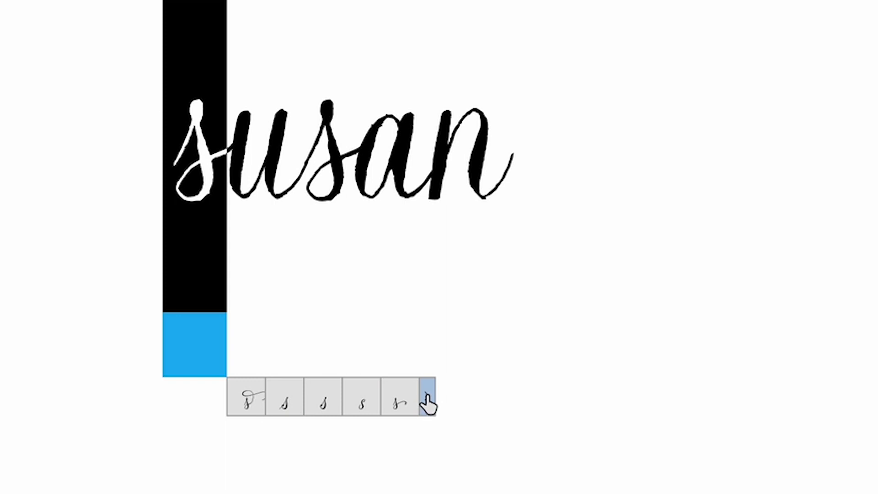
{"action": "left_click", "coordinate": [406, 401]}
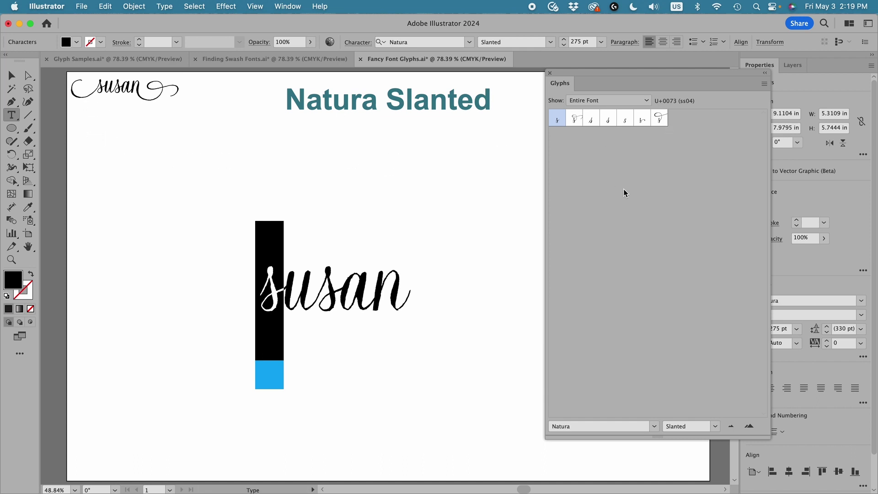
{"action": "left_click", "coordinate": [285, 287]}
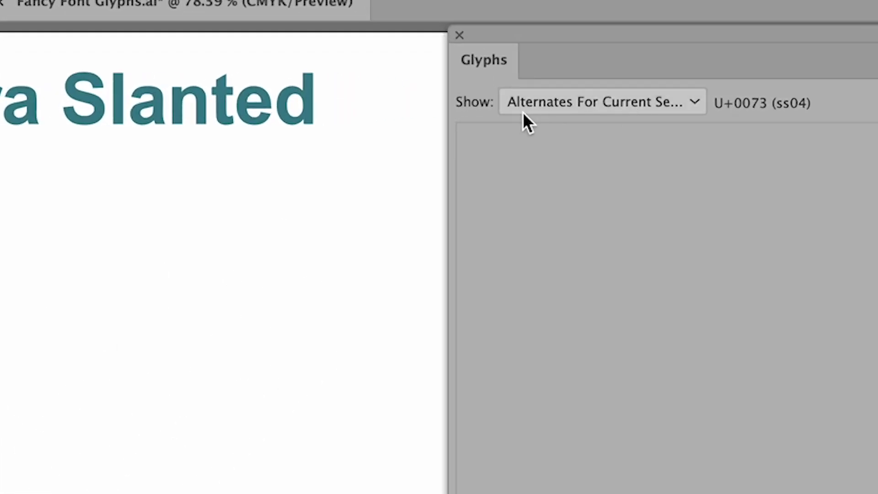
{"action": "left_click", "coordinate": [696, 103]}
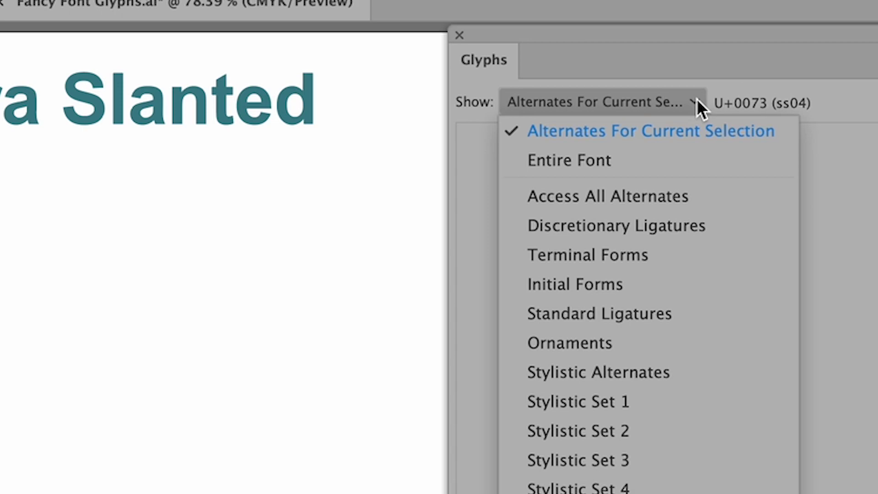
{"action": "left_click", "coordinate": [587, 164]}
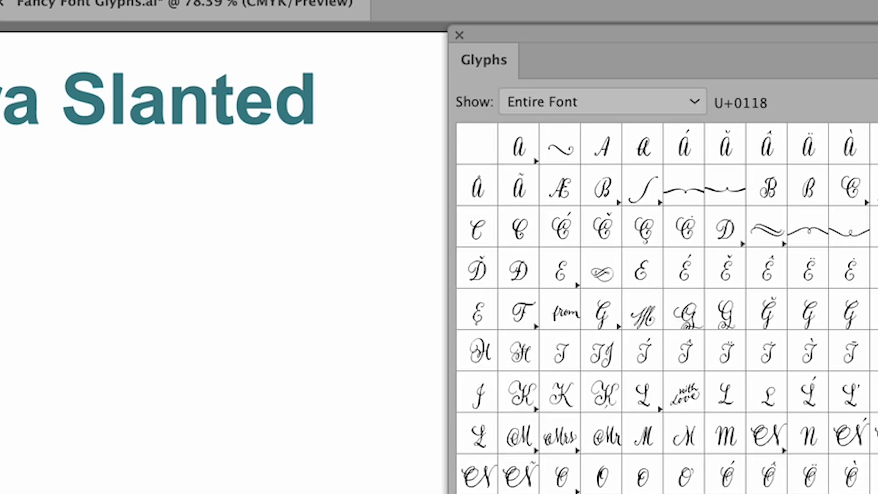
Look through the Natura glyphs and replace the first "s" with the alternate that has a long leading curl
{"action": "scroll", "coordinate": [663, 306], "scroll_direction": "down", "scroll_amount": 10}
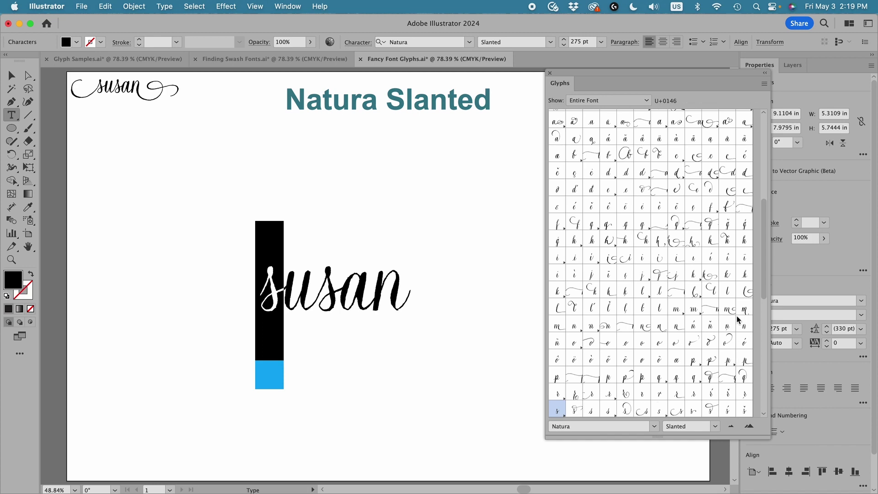
{"action": "left_click_drag", "start_coordinate": [768, 281], "coordinate": [755, 354]}
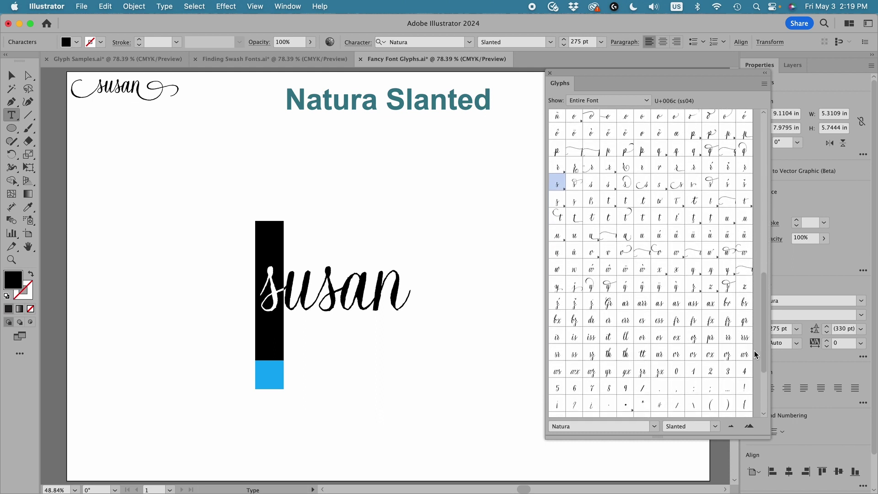
{"action": "left_click", "coordinate": [566, 192]}
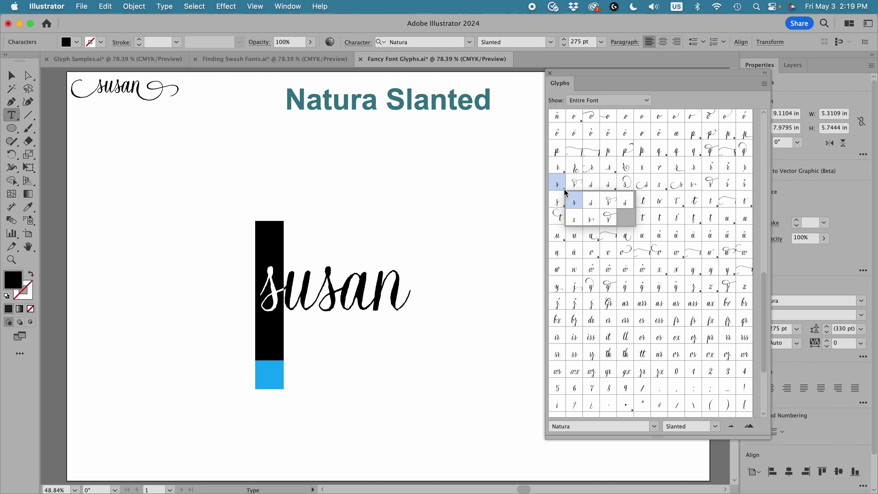
{"action": "left_click_drag", "start_coordinate": [566, 193], "coordinate": [644, 189]}
{"action": "left_click", "coordinate": [643, 185]}
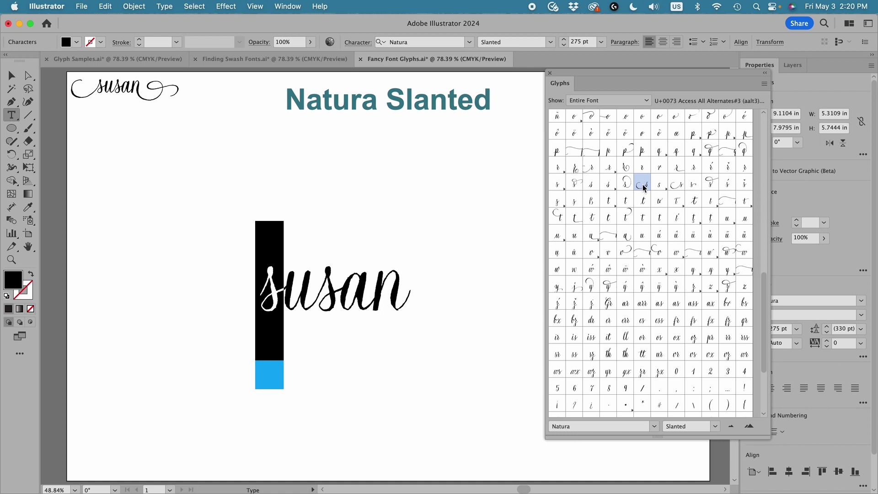
{"action": "double_click", "coordinate": [642, 185]}
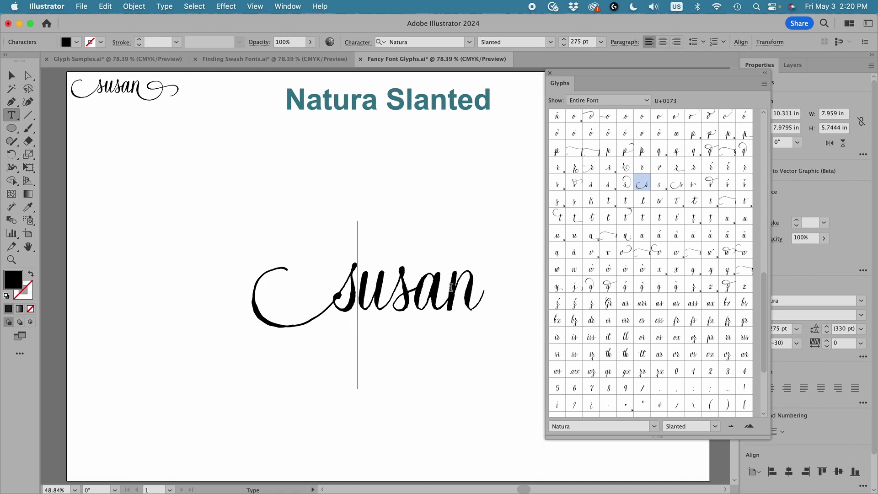
Enlarge the glyph previews, replace the final "n" with the alternate that has a looping tail, and close Glyphs
{"action": "left_click_drag", "start_coordinate": [451, 288], "coordinate": [468, 287]}
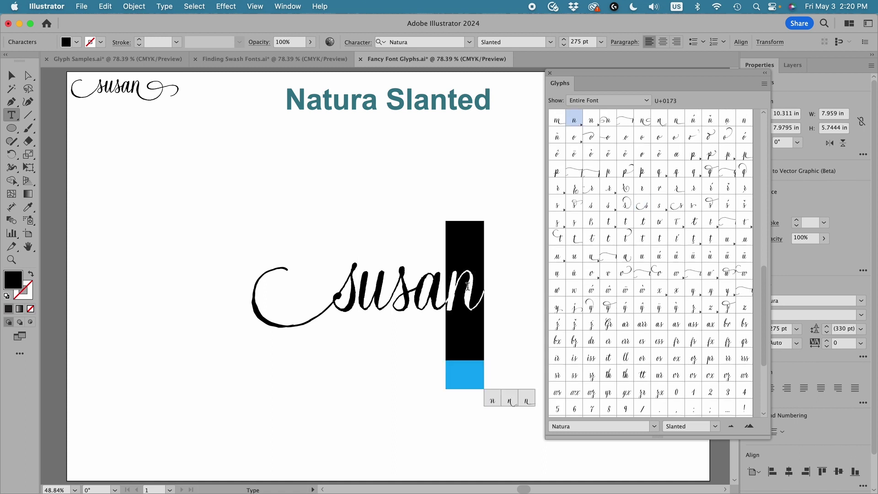
{"action": "scroll", "coordinate": [601, 198], "scroll_direction": "up", "scroll_amount": 1}
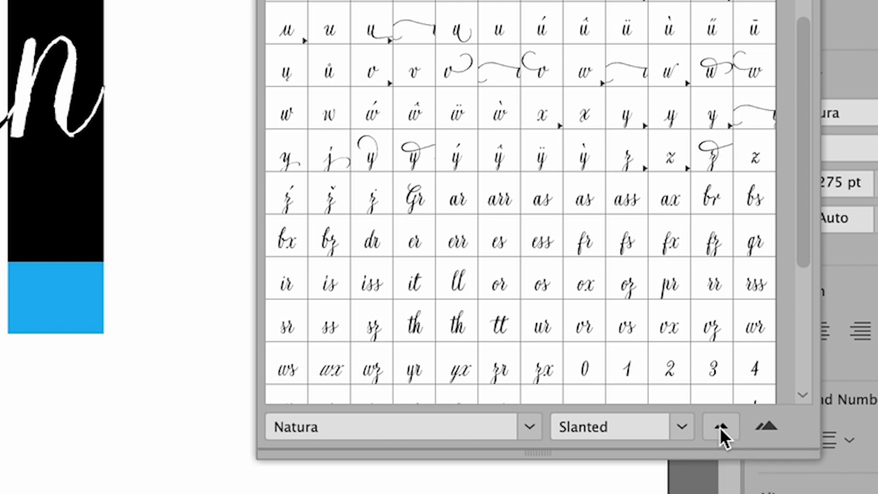
{"action": "left_click", "coordinate": [769, 427]}
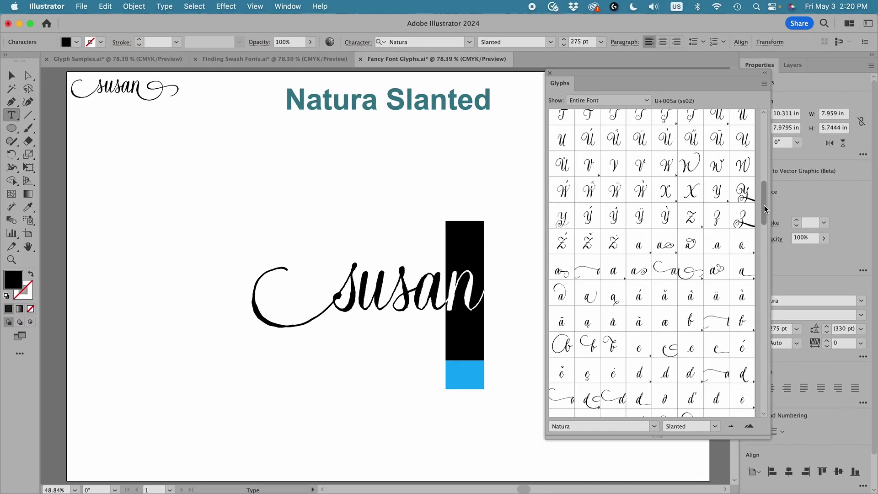
{"action": "left_click_drag", "start_coordinate": [781, 62], "coordinate": [780, 34]}
{"action": "left_click_drag", "start_coordinate": [764, 188], "coordinate": [759, 263]}
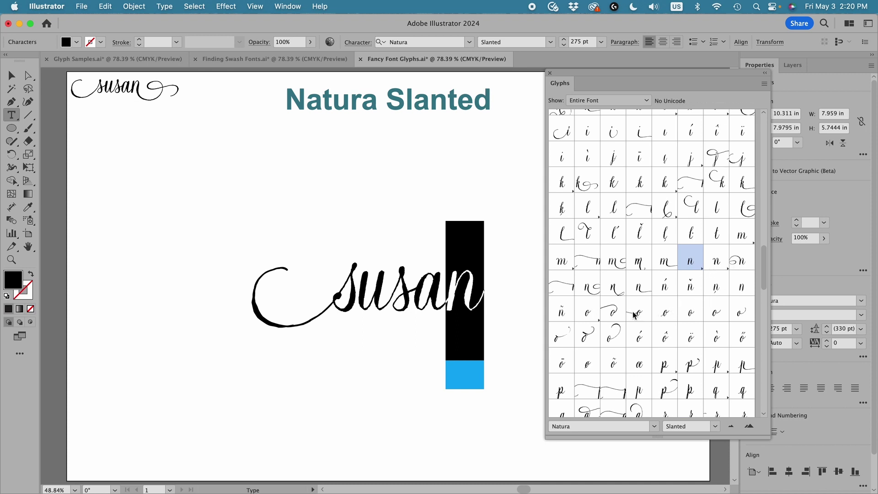
{"action": "double_click", "coordinate": [595, 295]}
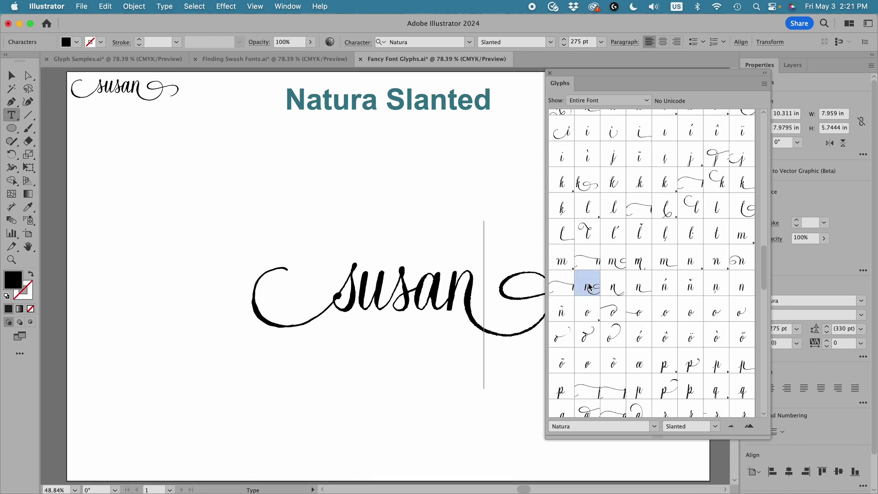
{"action": "left_click", "coordinate": [550, 73]}
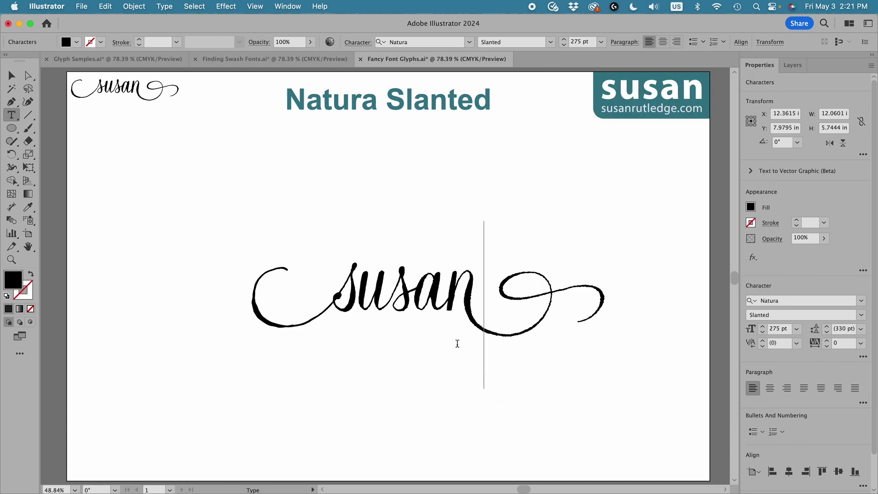
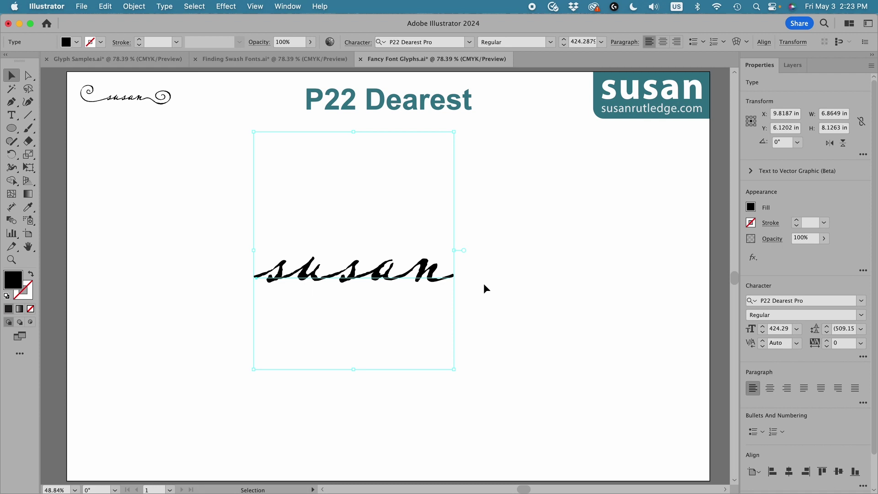
Insert the spiral swash ornament from the P22 Dearest Pro glyphs in front of the sample word's first letter
{"action": "left_click", "coordinate": [484, 284]}
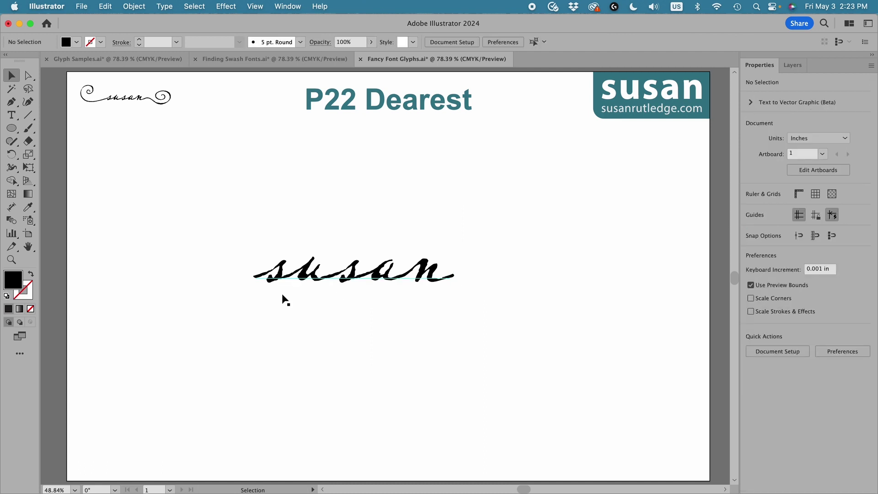
{"action": "left_click", "coordinate": [264, 273]}
{"action": "double_click", "coordinate": [258, 275]}
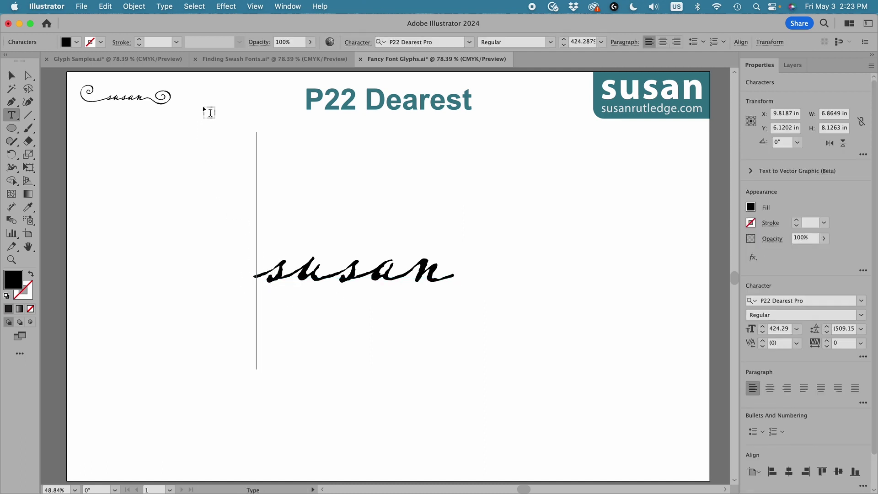
{"action": "left_click", "coordinate": [162, 6]}
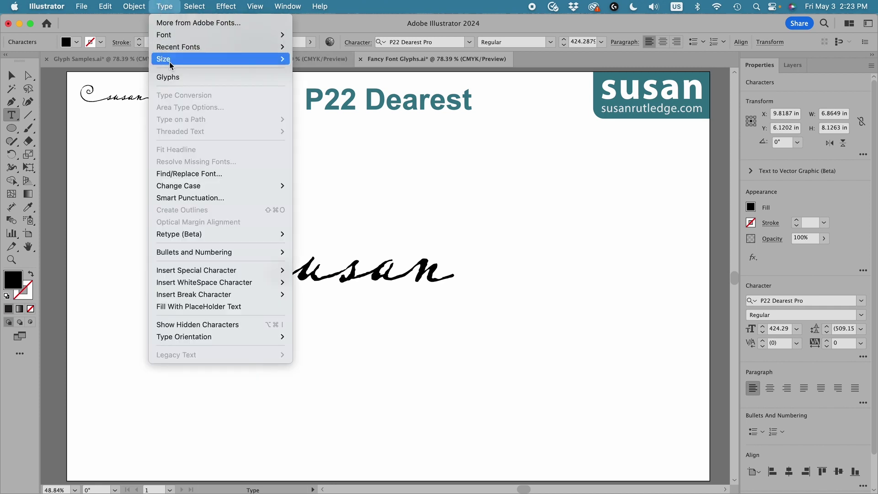
{"action": "left_click", "coordinate": [165, 75]}
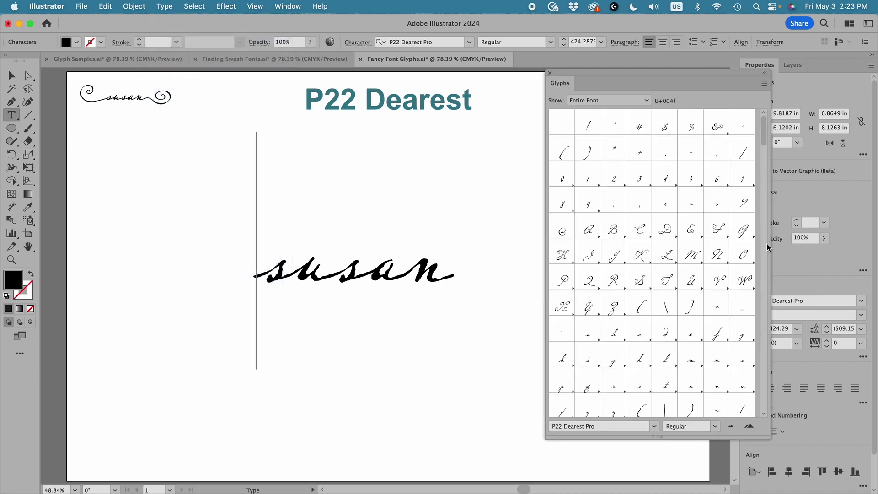
{"action": "left_click_drag", "start_coordinate": [764, 132], "coordinate": [727, 350]}
{"action": "scroll", "coordinate": [725, 352], "scroll_direction": "down", "scroll_amount": 5}
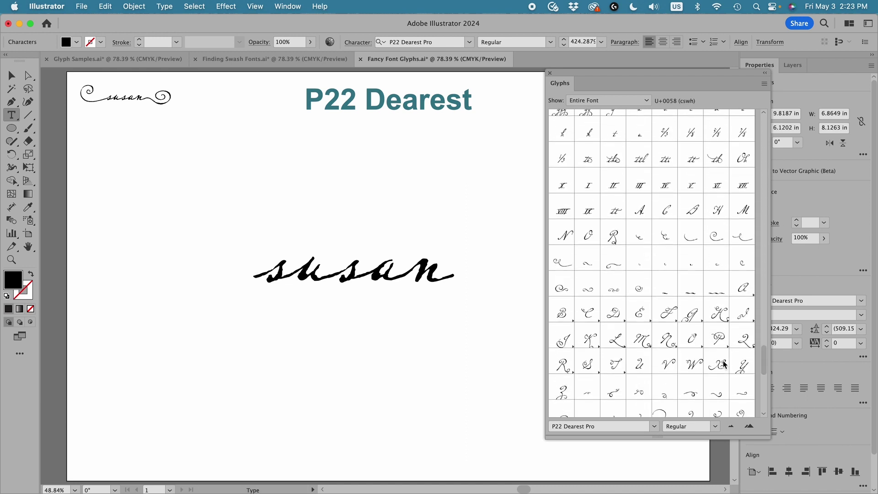
{"action": "double_click", "coordinate": [716, 238]}
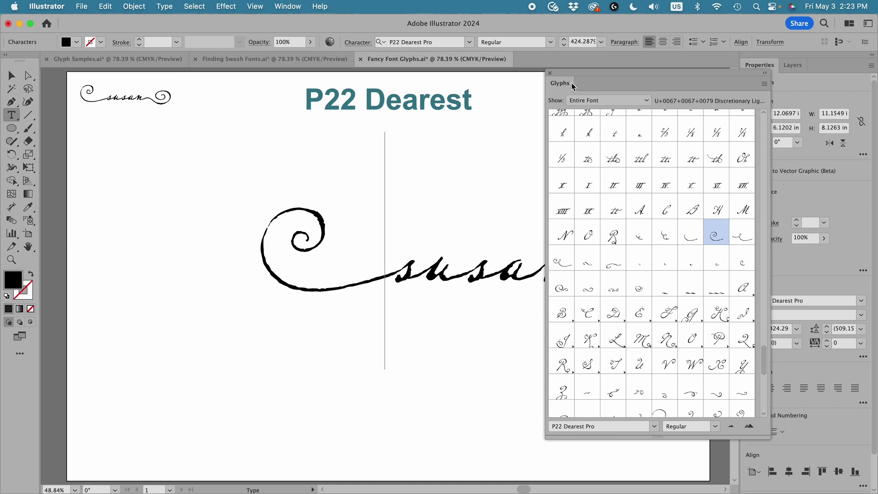
Insert the P22 Dearest Pro spiral ornament with a wavy lead-in after the word's last letter and close Glyphs
{"action": "left_click_drag", "start_coordinate": [564, 77], "coordinate": [652, 77]}
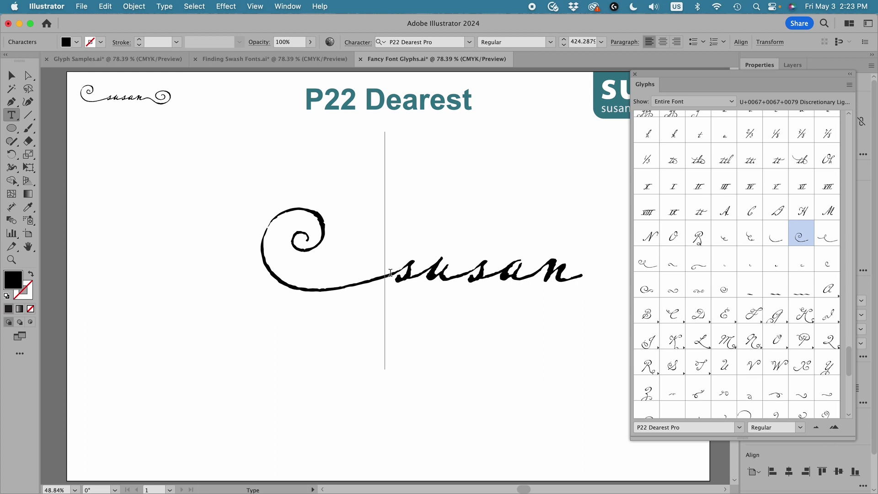
{"action": "left_click", "coordinate": [578, 272]}
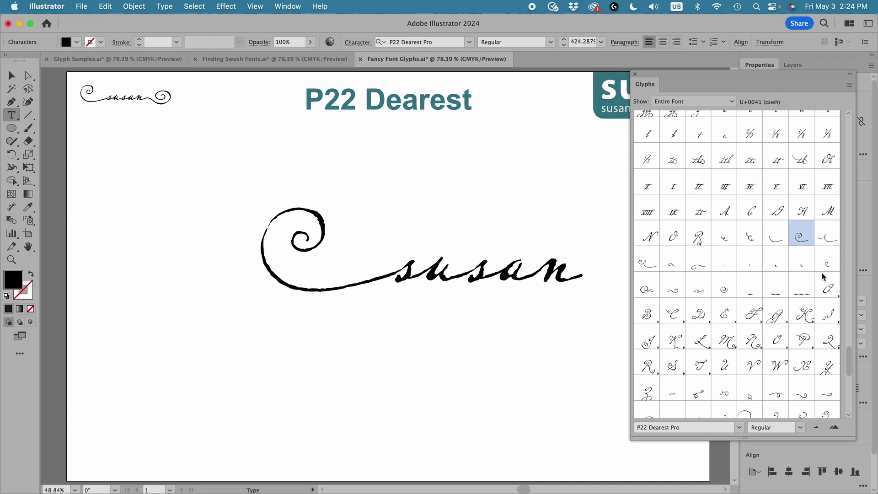
{"action": "left_click_drag", "start_coordinate": [848, 360], "coordinate": [848, 375]}
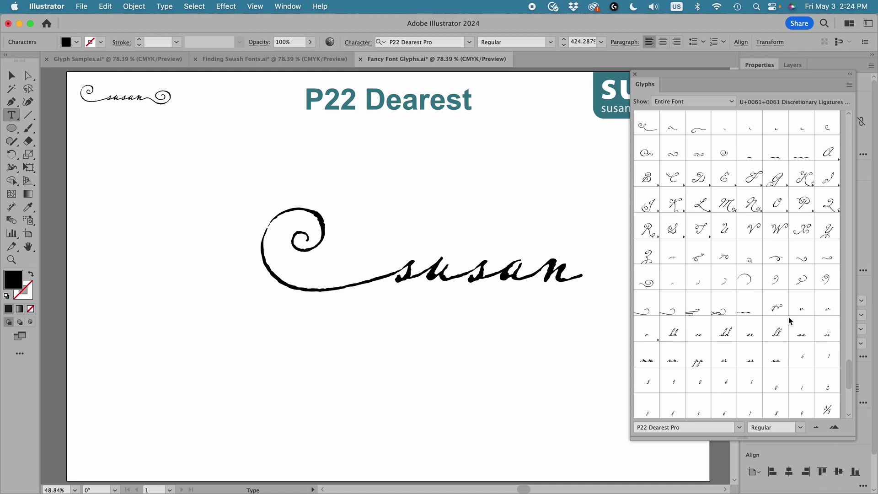
{"action": "double_click", "coordinate": [648, 284]}
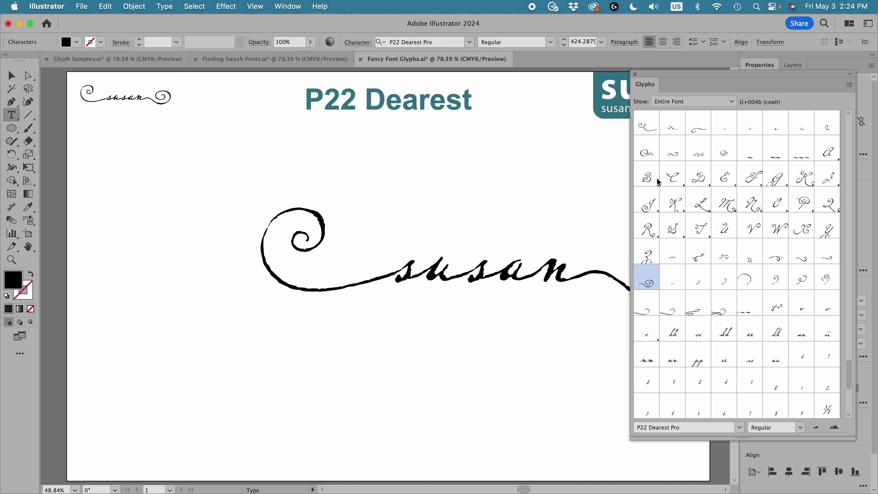
{"action": "left_click", "coordinate": [635, 74]}
Move the finished swash word horizontally to the middle of the artboard and deselect it
{"action": "left_click", "coordinate": [11, 75]}
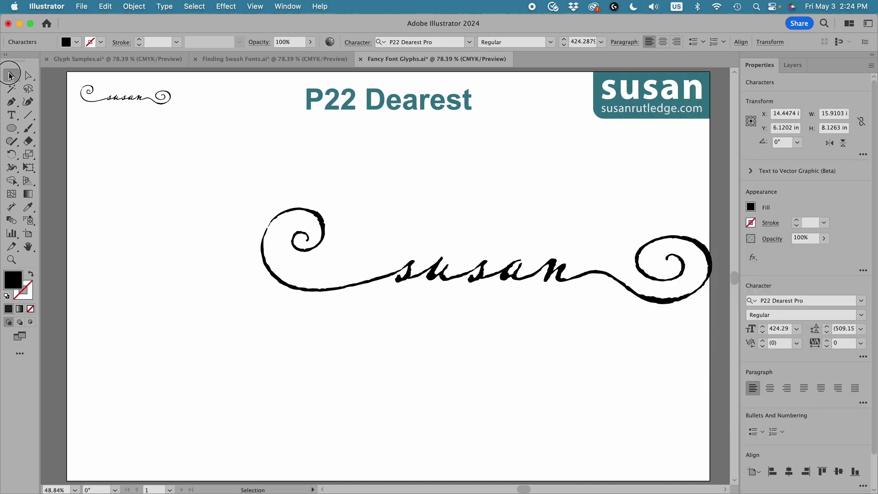
{"action": "left_click_drag", "start_coordinate": [519, 279], "coordinate": [422, 279]}
{"action": "left_click", "coordinate": [274, 327]}
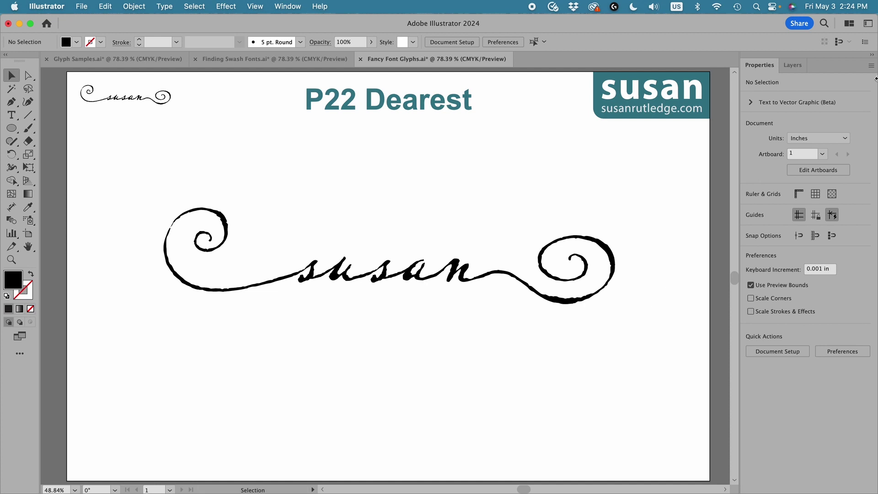
Hide the P22 Dearest layer, then show the Story Tales layer and make it the active layer
{"action": "left_click", "coordinate": [796, 67]}
{"action": "left_click", "coordinate": [749, 148]}
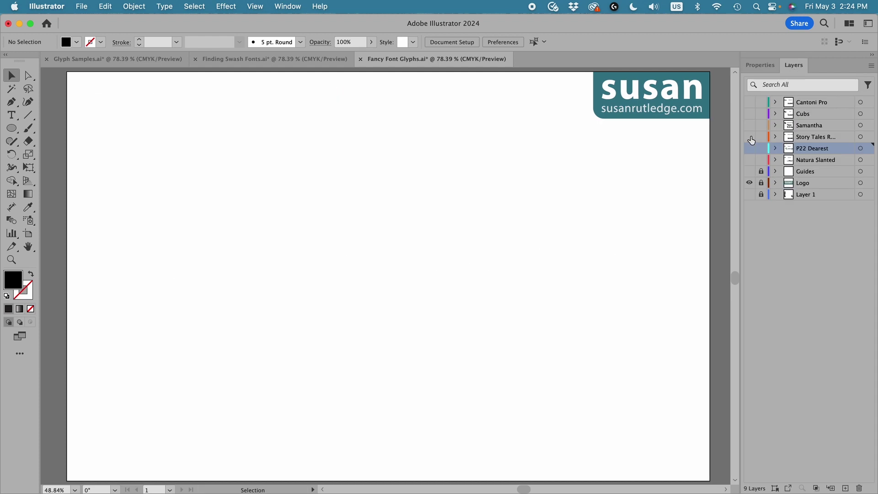
{"action": "left_click", "coordinate": [750, 137]}
{"action": "left_click", "coordinate": [814, 138]}
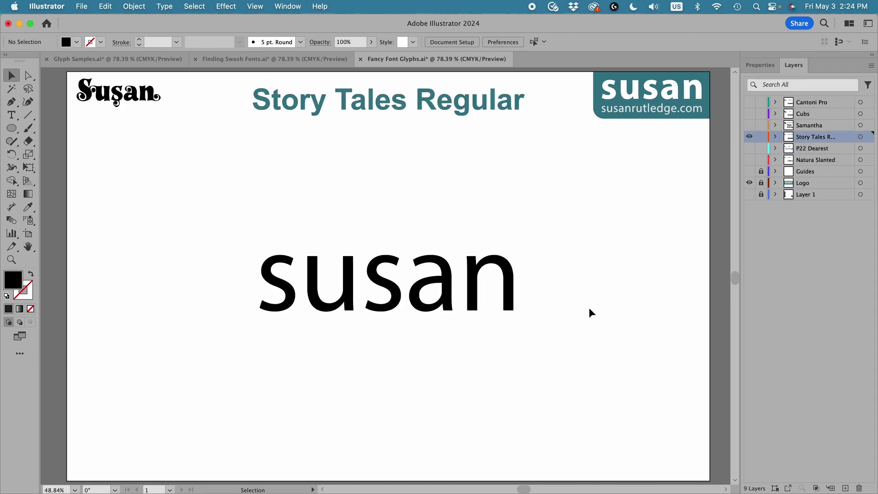
Change the sample word's font from Myriad Pro to Story Tales Regular
{"action": "left_click", "coordinate": [510, 310]}
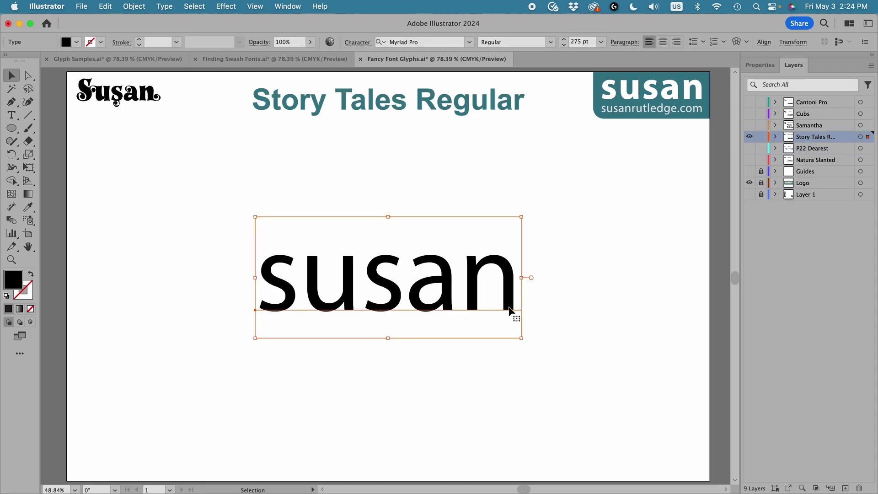
{"action": "left_click", "coordinate": [759, 66]}
{"action": "left_click", "coordinate": [794, 302]}
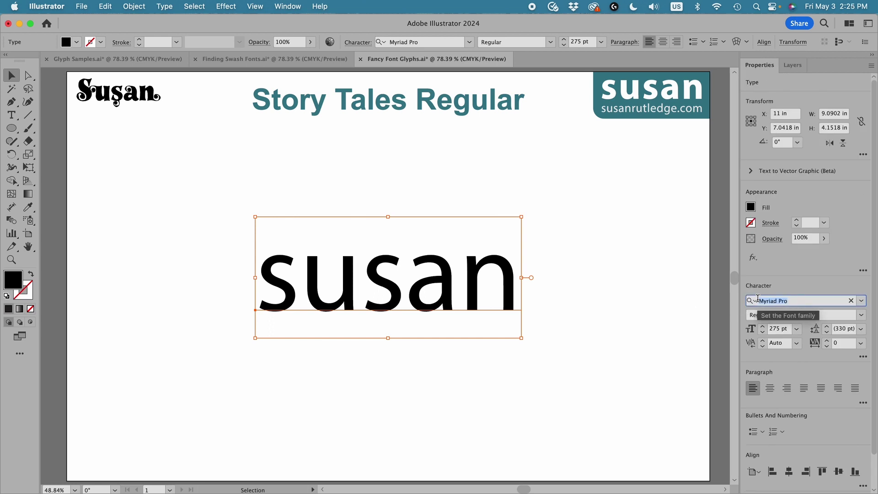
{"action": "type", "text": "story"}
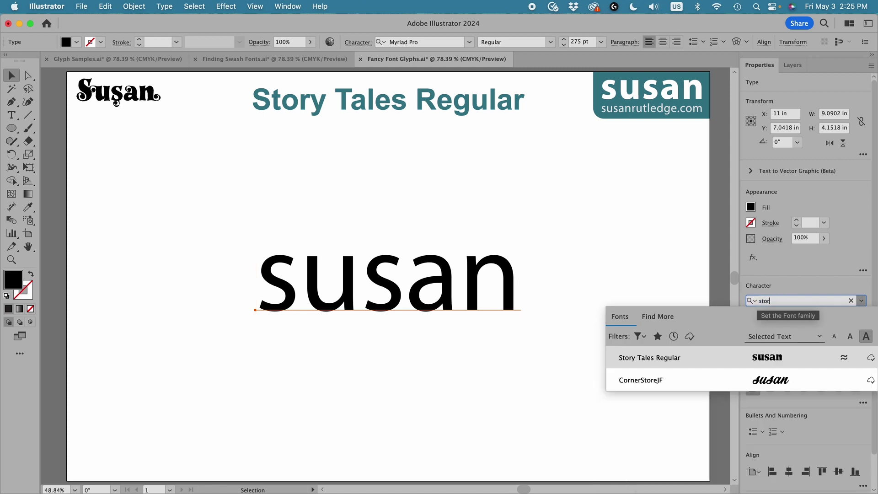
{"action": "left_click", "coordinate": [757, 359]}
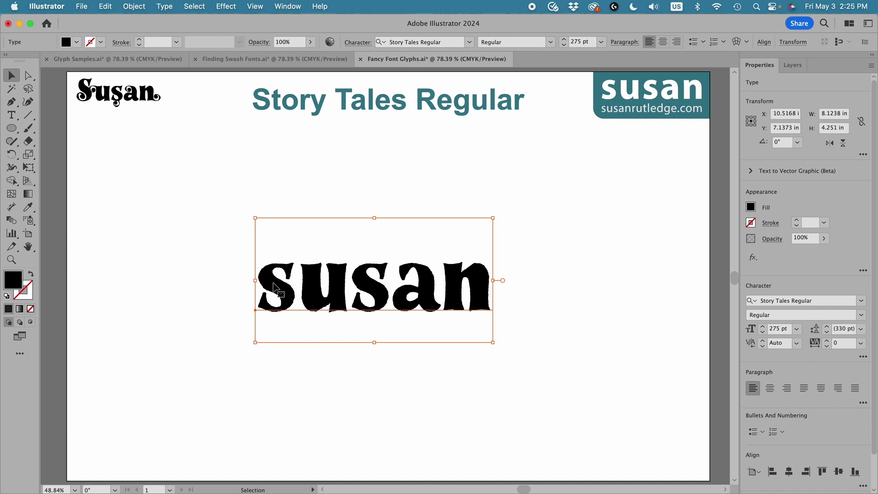
Replace the sample word's first lowercase letter with a capital "S"
{"action": "key", "text": "t"}
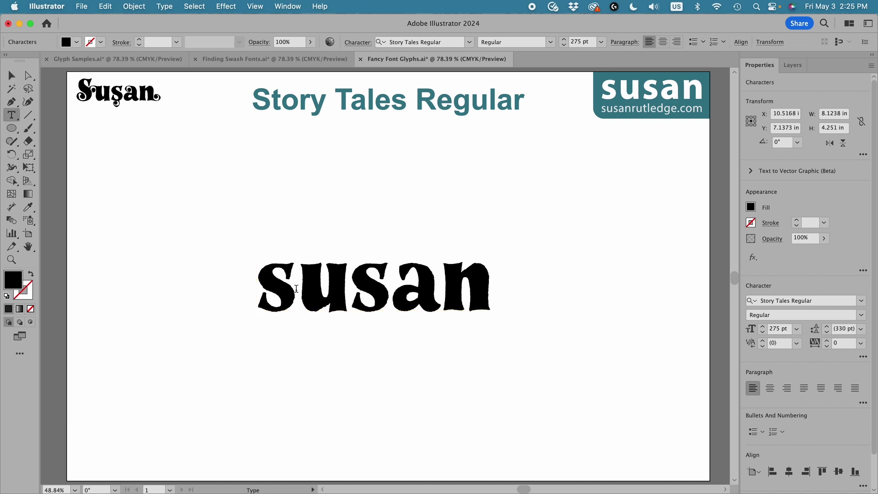
{"action": "left_click", "coordinate": [284, 289]}
{"action": "left_click_drag", "start_coordinate": [284, 289], "coordinate": [275, 286]}
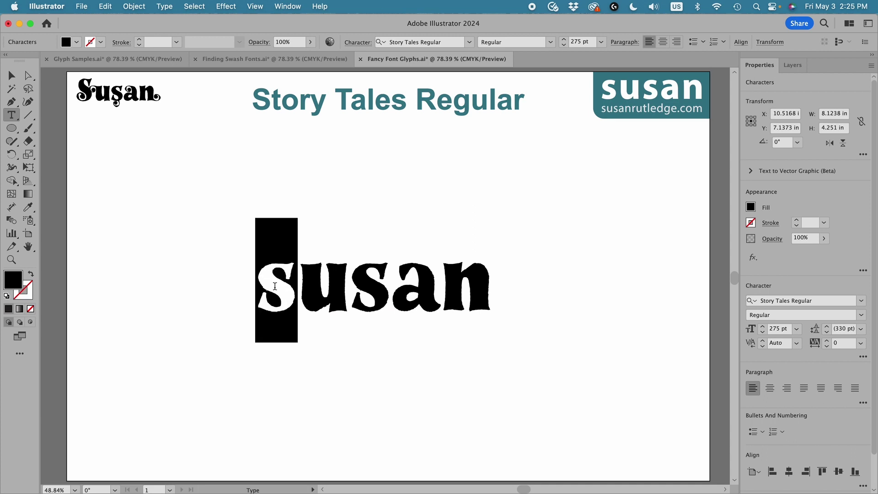
{"action": "type", "text": "S"}
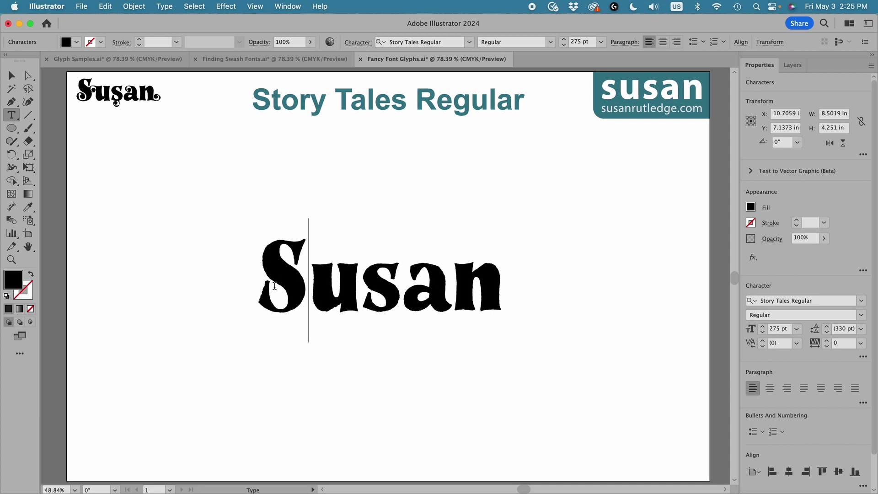
Swap the capital "S" for its curled alternate and the "u" for the alternate with a curl on its left side
{"action": "left_click_drag", "start_coordinate": [295, 275], "coordinate": [276, 273]}
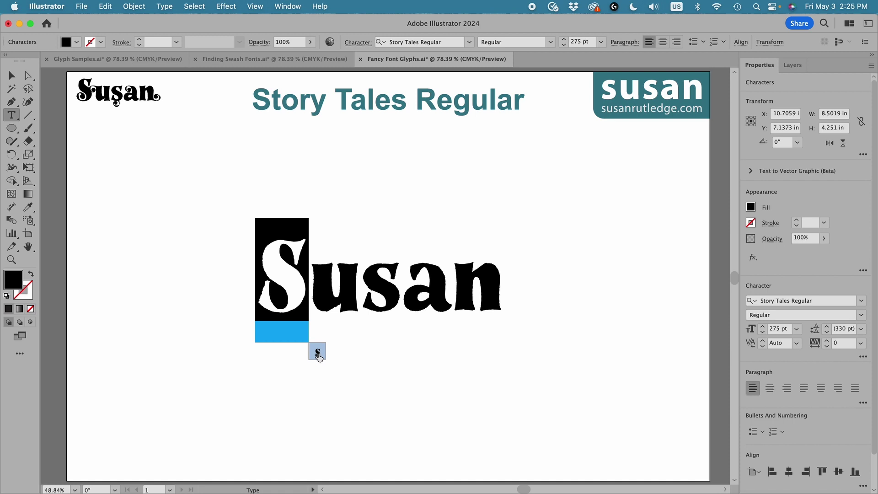
{"action": "left_click", "coordinate": [317, 353]}
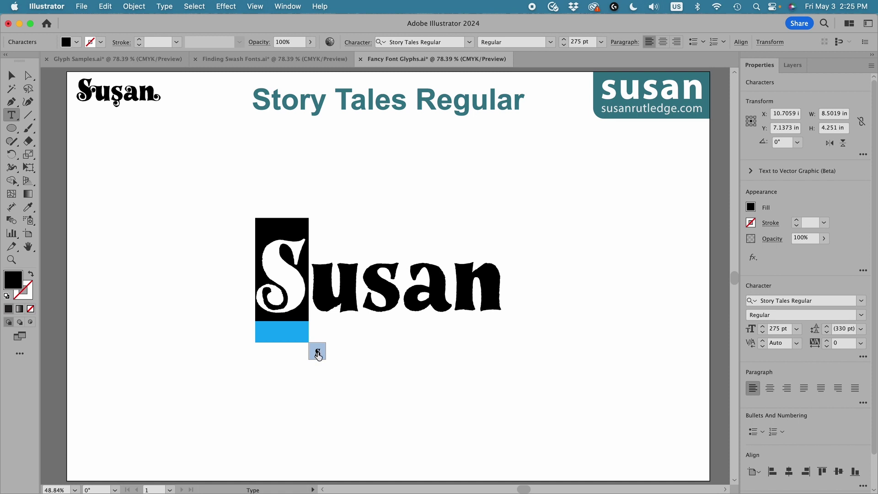
{"action": "left_click_drag", "start_coordinate": [309, 297], "coordinate": [361, 297]}
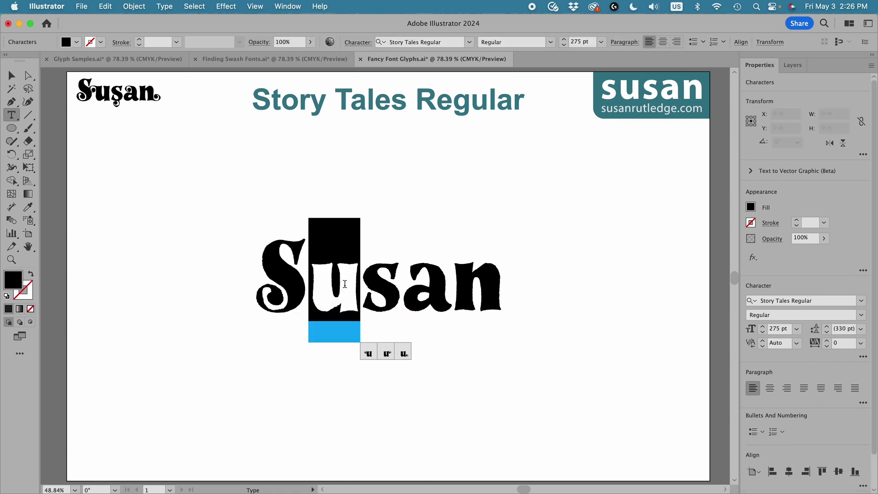
{"action": "left_click", "coordinate": [366, 352]}
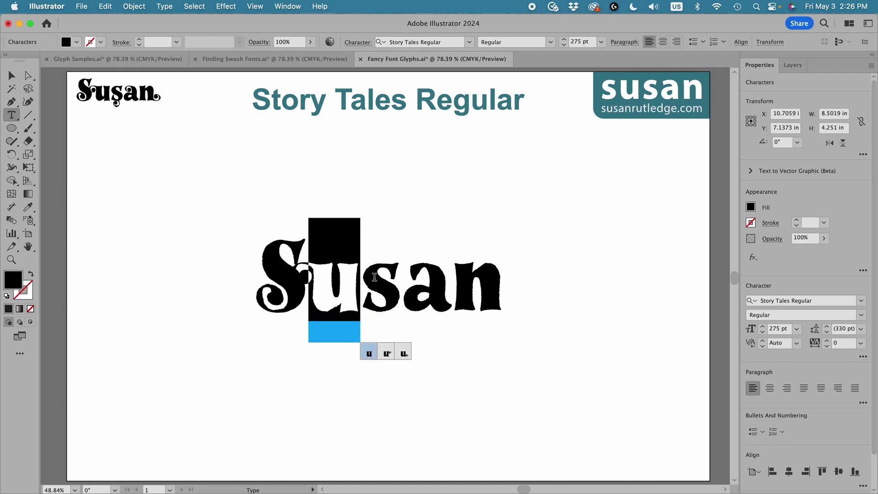
Replace the middle "s" with the Story Tales Regular glyph that has a curl hanging below it, using the Glyphs list
{"action": "left_click_drag", "start_coordinate": [364, 274], "coordinate": [392, 276]}
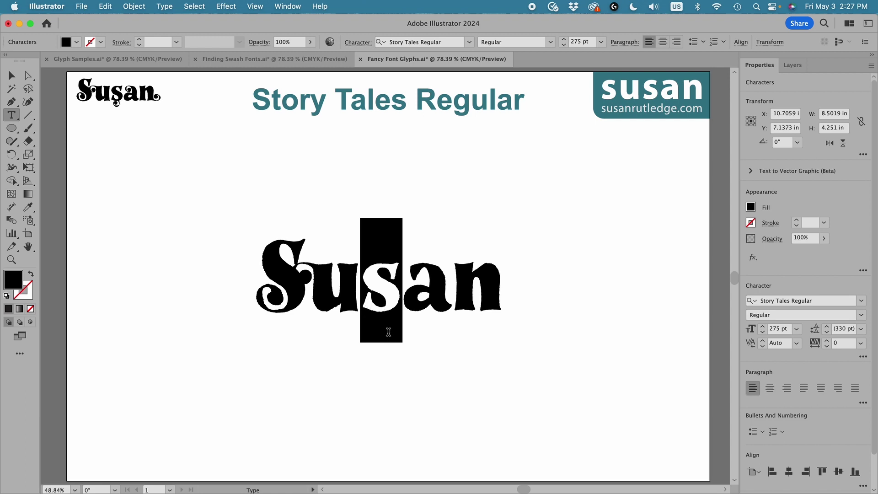
{"action": "left_click", "coordinate": [163, 7]}
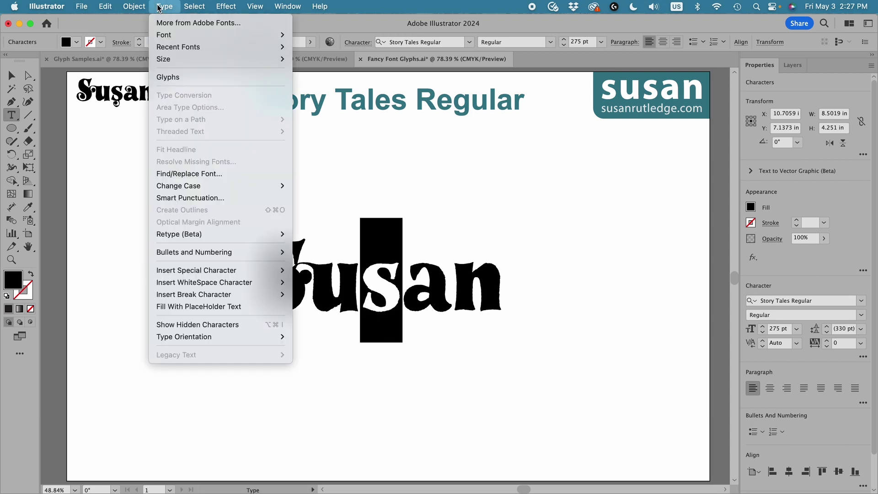
{"action": "left_click", "coordinate": [168, 77]}
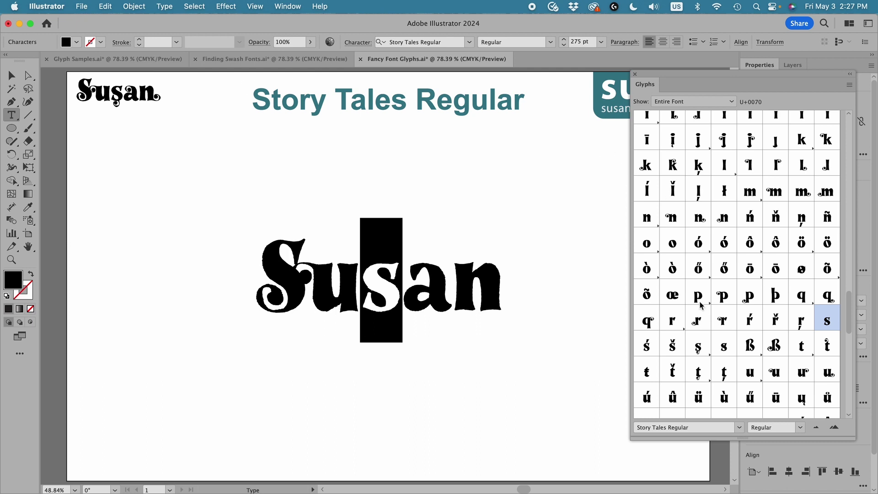
{"action": "double_click", "coordinate": [698, 348]}
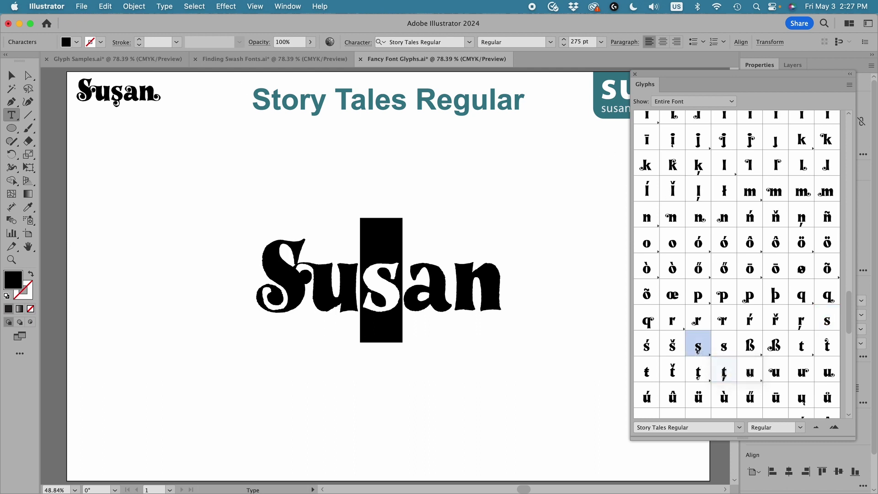
Apply the curled alternate to the "a" and the right-tailed alternate to the "n", then close Glyphs and deselect the text
{"action": "left_click_drag", "start_coordinate": [403, 286], "coordinate": [437, 273]}
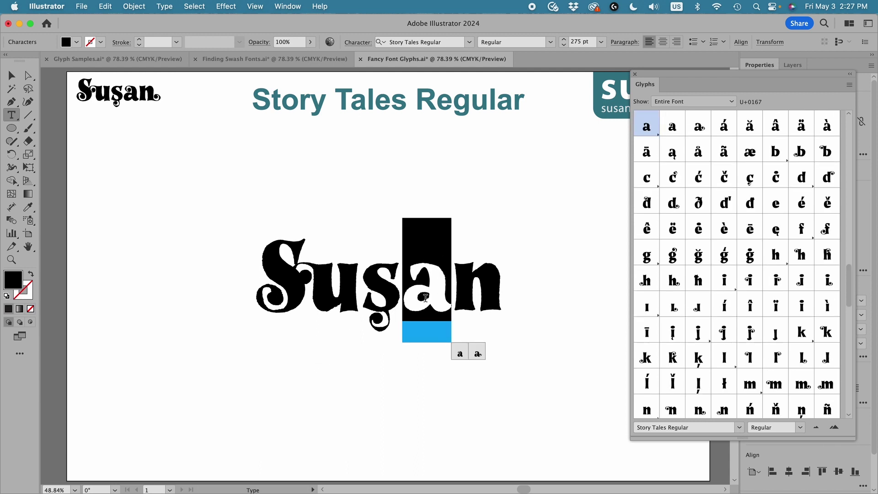
{"action": "left_click", "coordinate": [460, 354]}
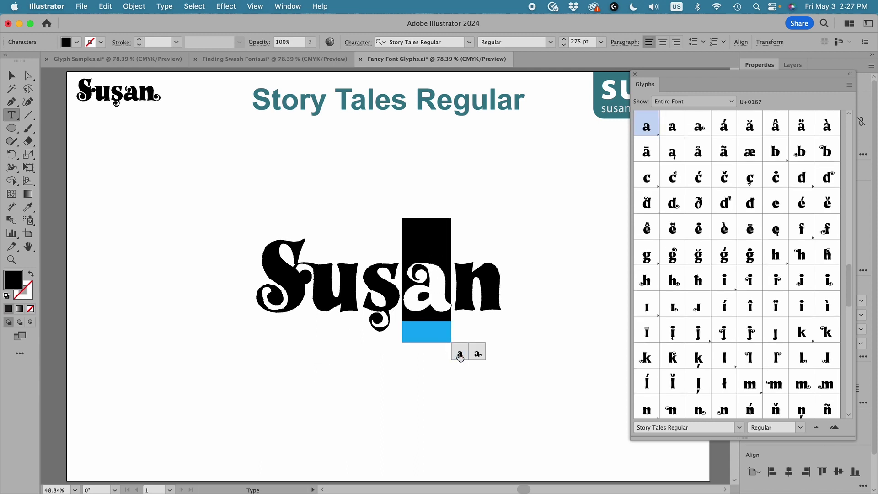
{"action": "left_click_drag", "start_coordinate": [461, 280], "coordinate": [490, 283]}
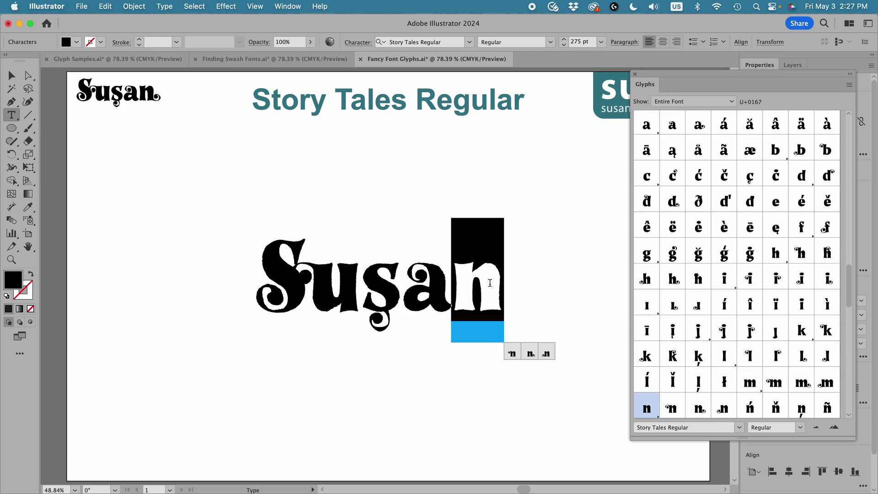
{"action": "left_click", "coordinate": [530, 355]}
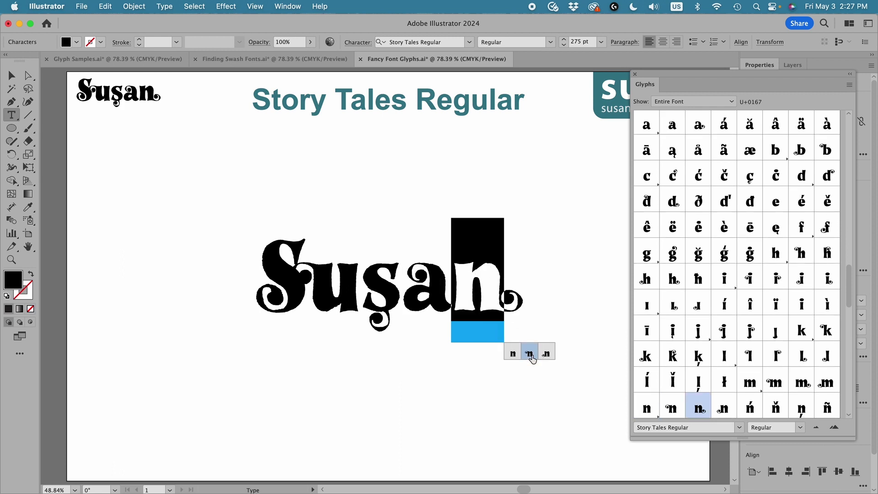
{"action": "left_click", "coordinate": [635, 74]}
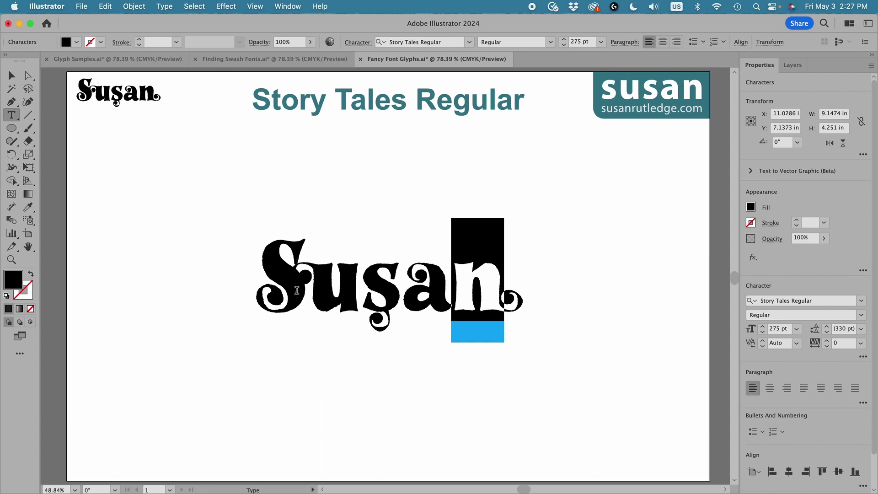
{"action": "key", "text": "super+shift+a"}
Set the tracking of the capital "S" to 25
{"action": "left_click", "coordinate": [280, 260]}
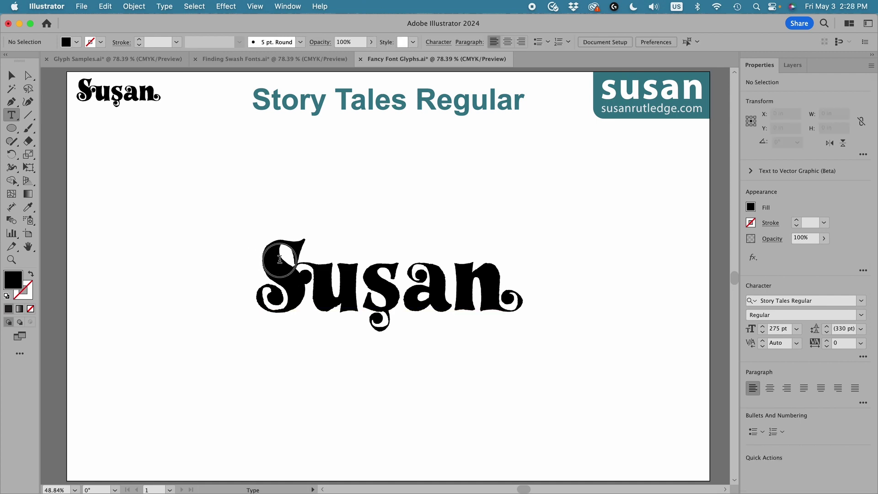
{"action": "left_click_drag", "start_coordinate": [279, 259], "coordinate": [288, 277]}
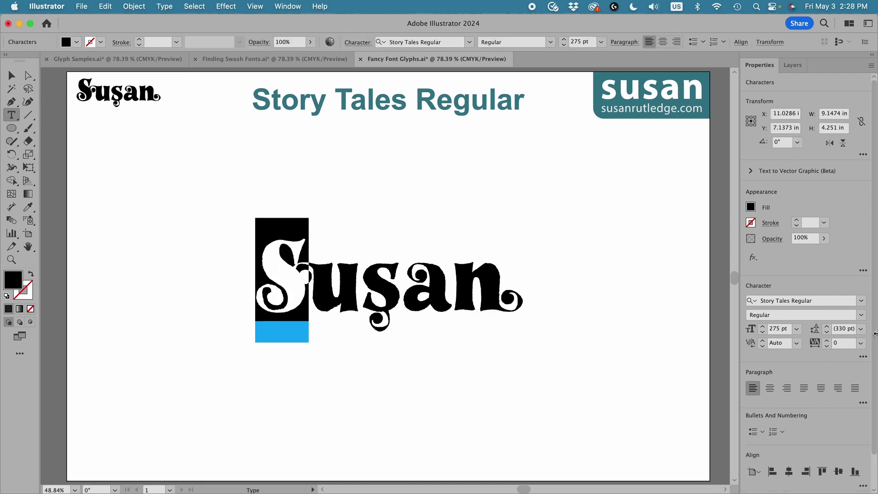
{"action": "left_click", "coordinate": [841, 344]}
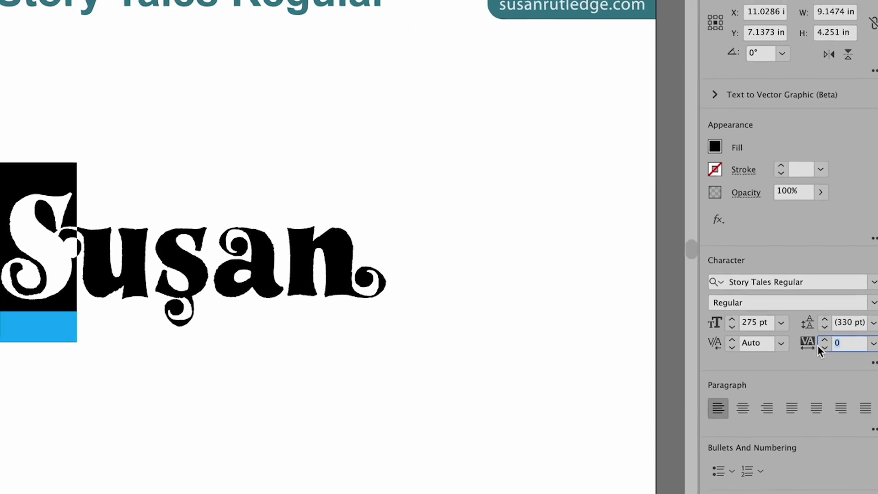
{"action": "type", "text": "25"}
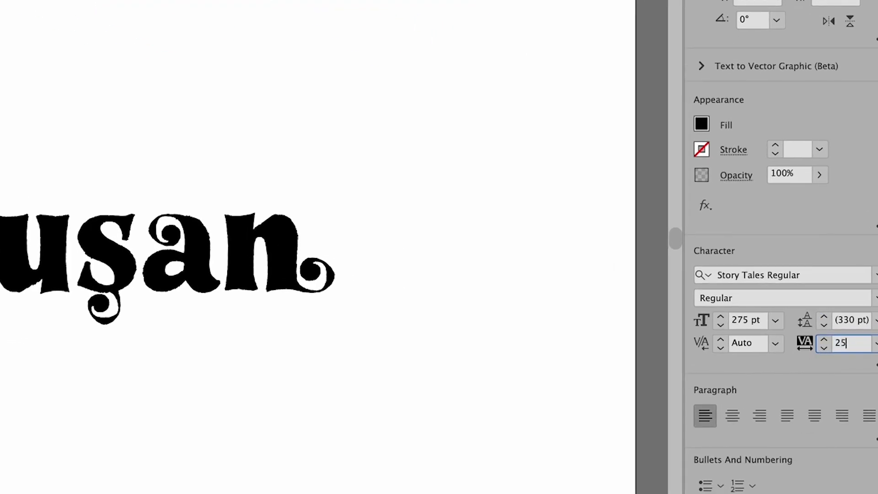
{"action": "key", "text": "Return"}
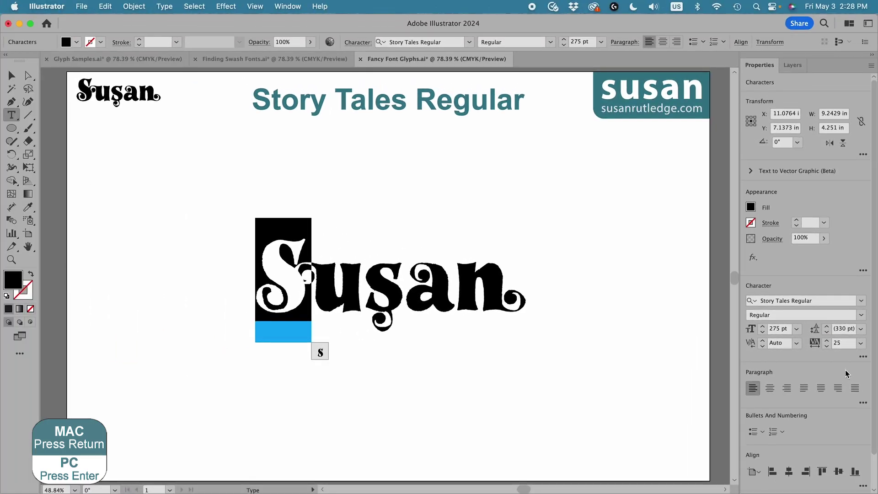
Increase the tracking of the capital "S" to 46 and deselect the word
{"action": "left_click", "coordinate": [827, 341]}
{"action": "scroll", "coordinate": [828, 343], "scroll_direction": "up", "scroll_amount": 8}
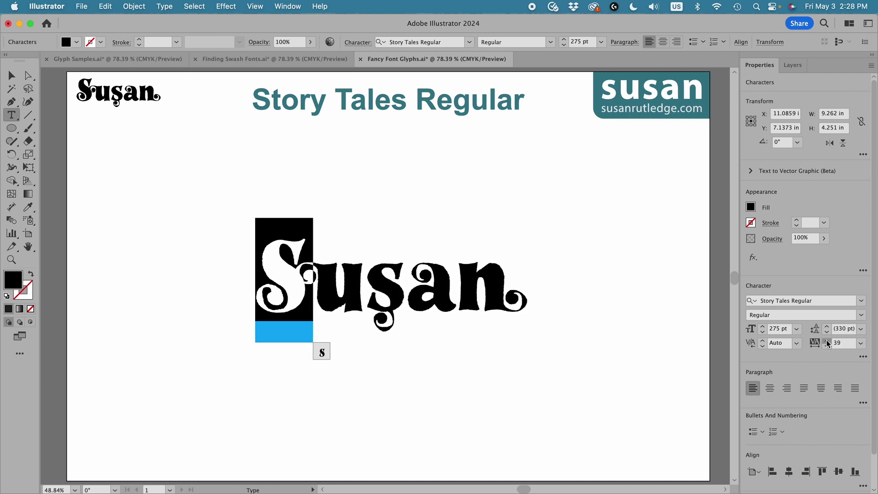
{"action": "scroll", "coordinate": [829, 343], "scroll_direction": "up", "scroll_amount": 3}
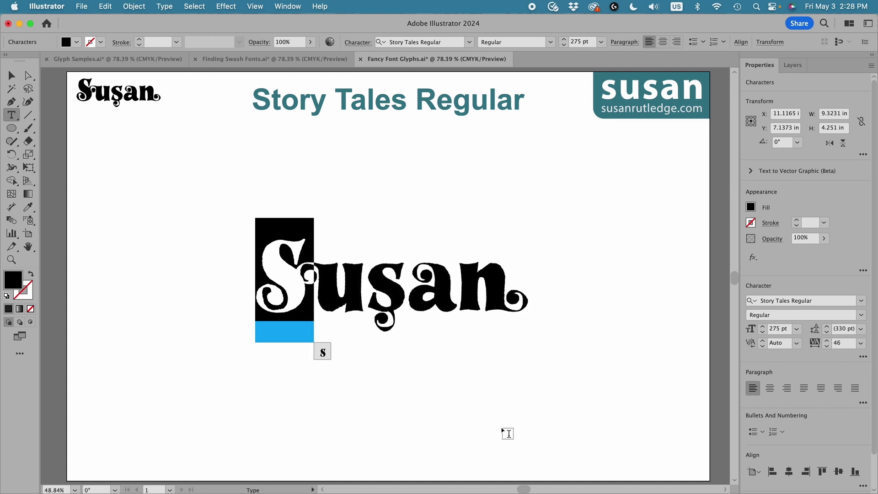
{"action": "key", "text": "Escape"}
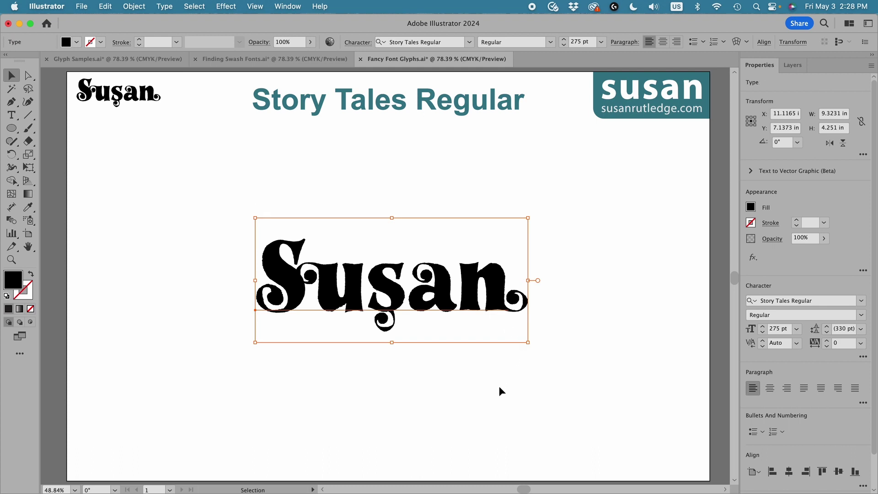
{"action": "left_click", "coordinate": [496, 393]}
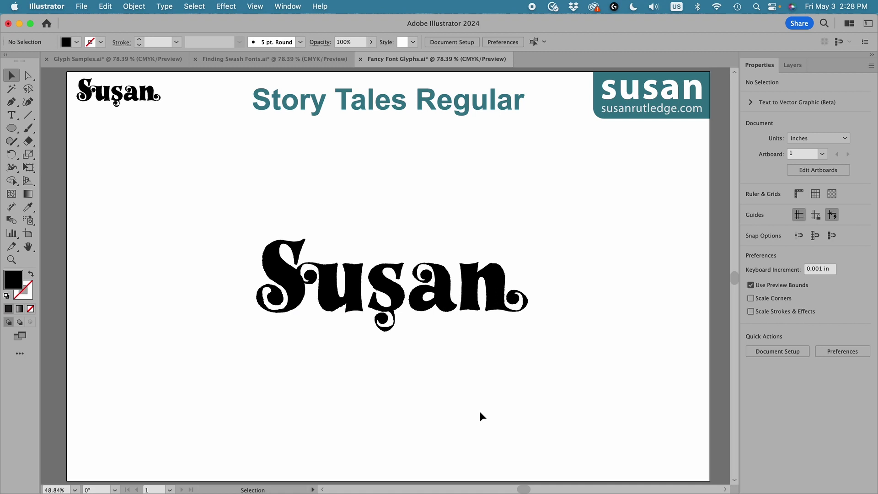
Hide the Story Tales layer, show and activate the Samantha layer, and select its "Happy Birthday" text
{"action": "left_click", "coordinate": [791, 66]}
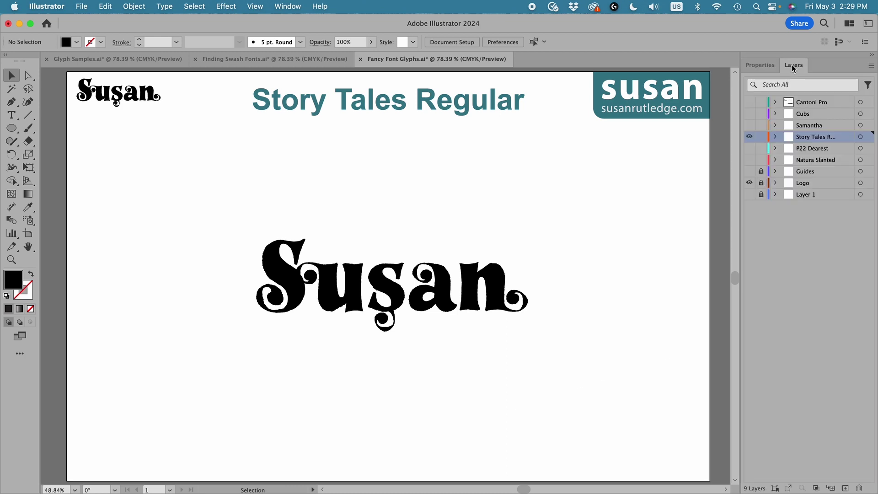
{"action": "left_click", "coordinate": [749, 137]}
{"action": "left_click", "coordinate": [749, 124]}
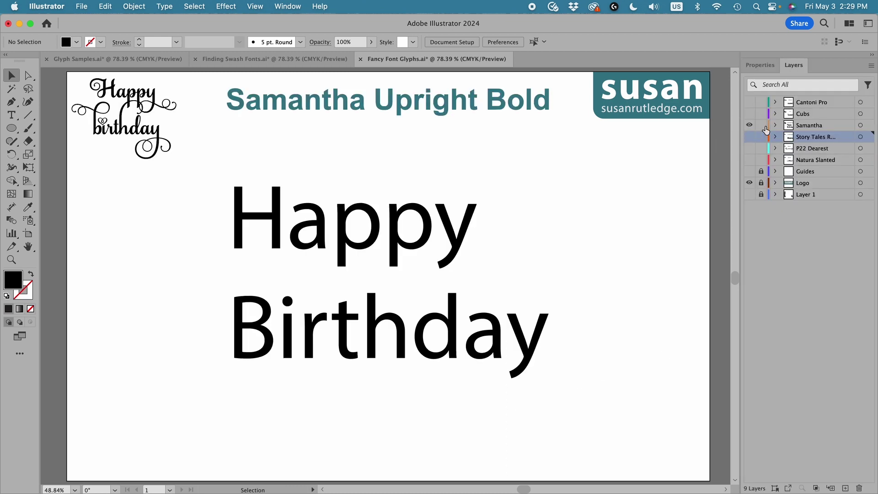
{"action": "left_click", "coordinate": [810, 126]}
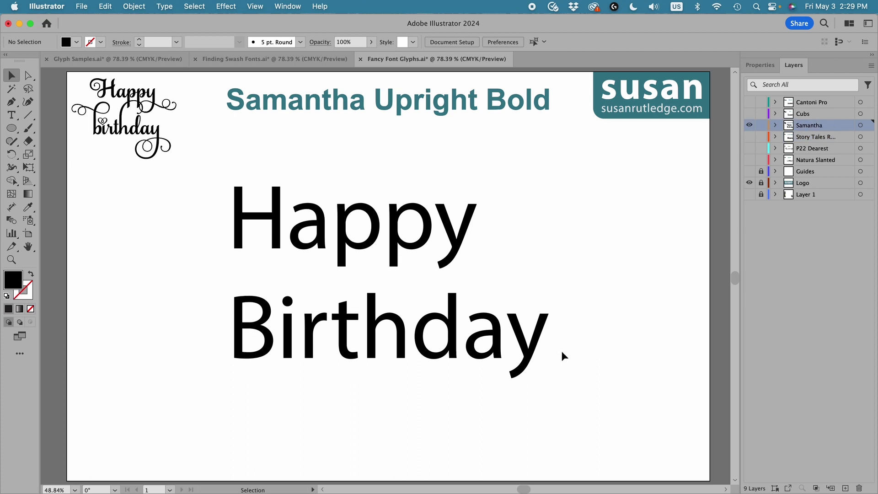
{"action": "left_click", "coordinate": [483, 235]}
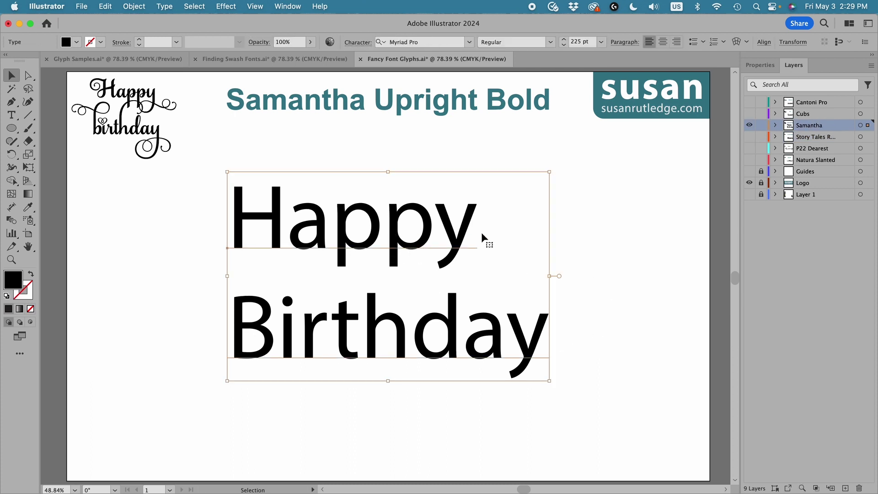
Change the font of the "Happy Birthday" text to Samantha Upright Bold
{"action": "left_click", "coordinate": [759, 65]}
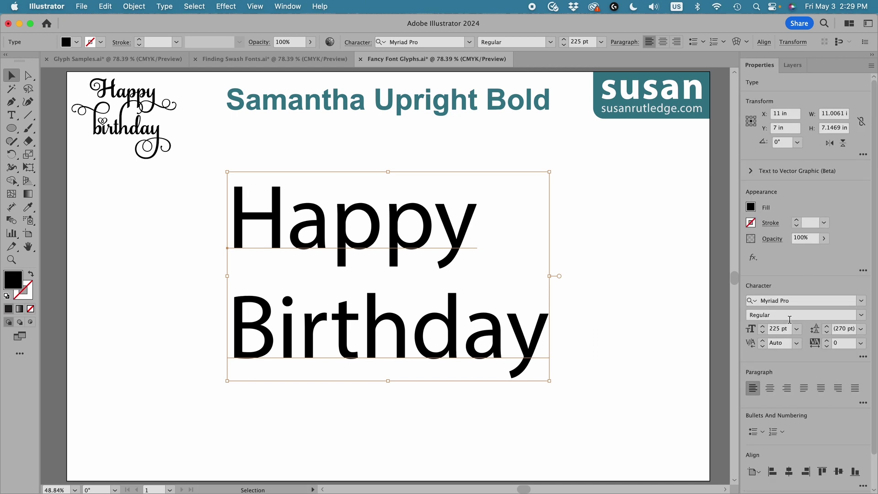
{"action": "left_click_drag", "start_coordinate": [808, 300], "coordinate": [752, 303]}
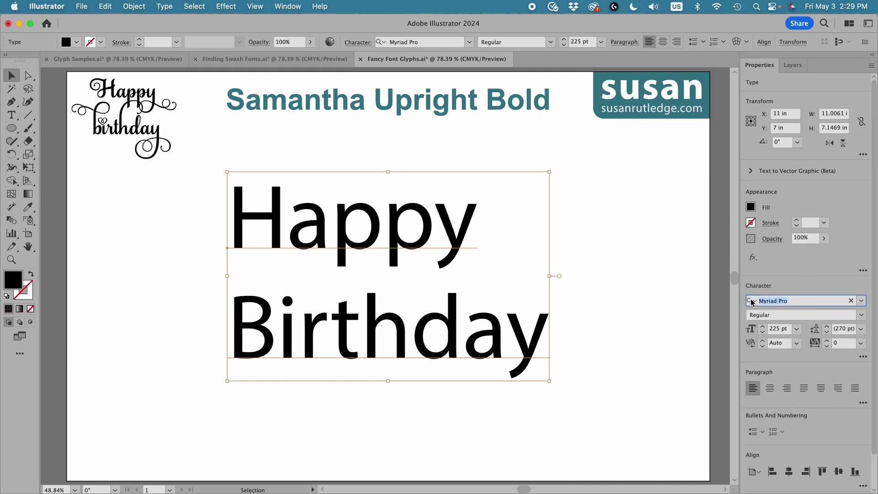
{"action": "type", "text": "saman"}
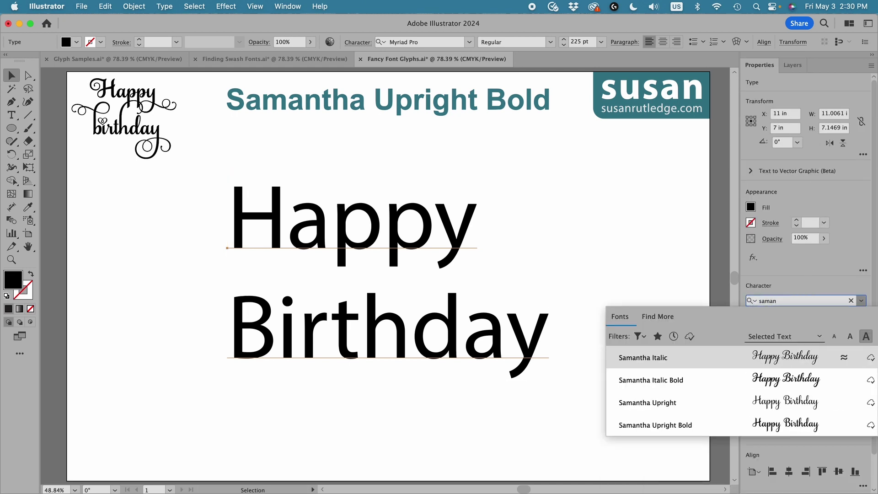
{"action": "left_click", "coordinate": [667, 425]}
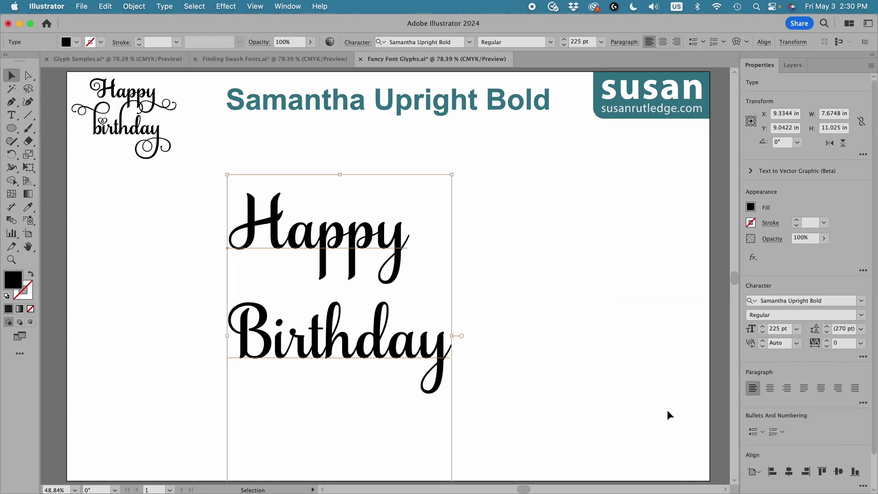
Replace the "H" of "Happy" with the Samantha alternate that has a spiral curl on its left side
{"action": "double_click", "coordinate": [240, 194]}
{"action": "left_click_drag", "start_coordinate": [240, 193], "coordinate": [268, 241]}
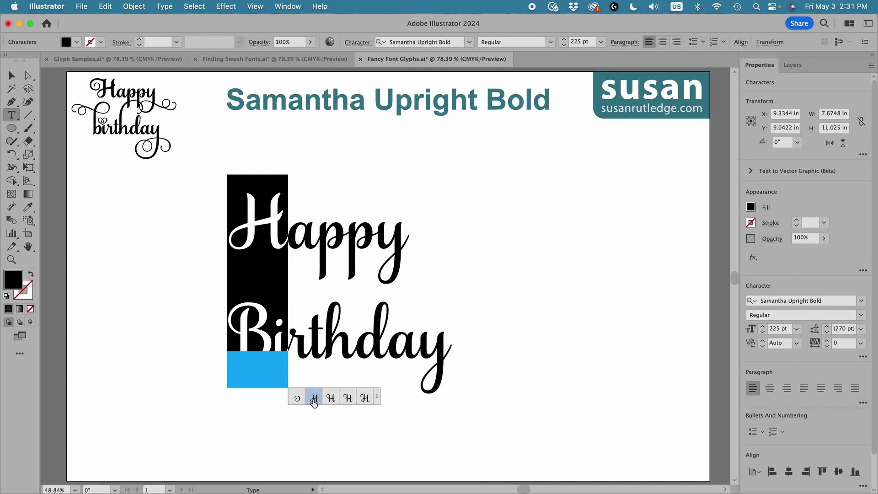
{"action": "left_click", "coordinate": [376, 398]}
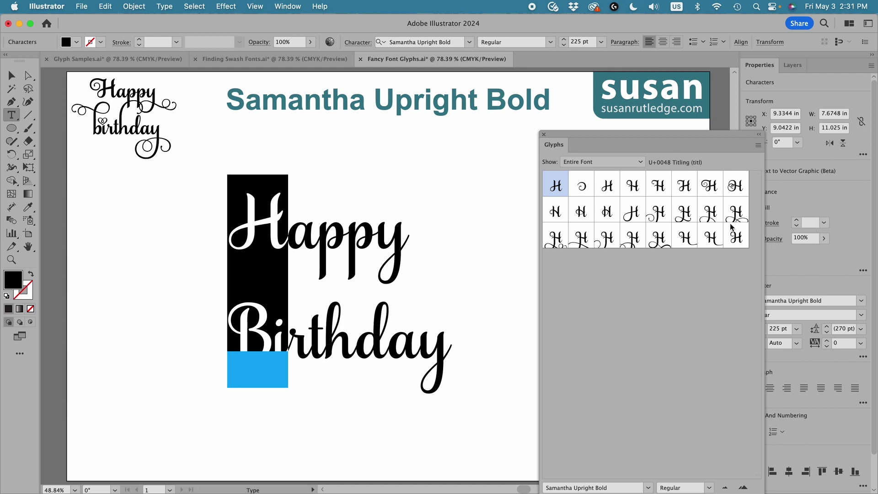
{"action": "double_click", "coordinate": [712, 188]}
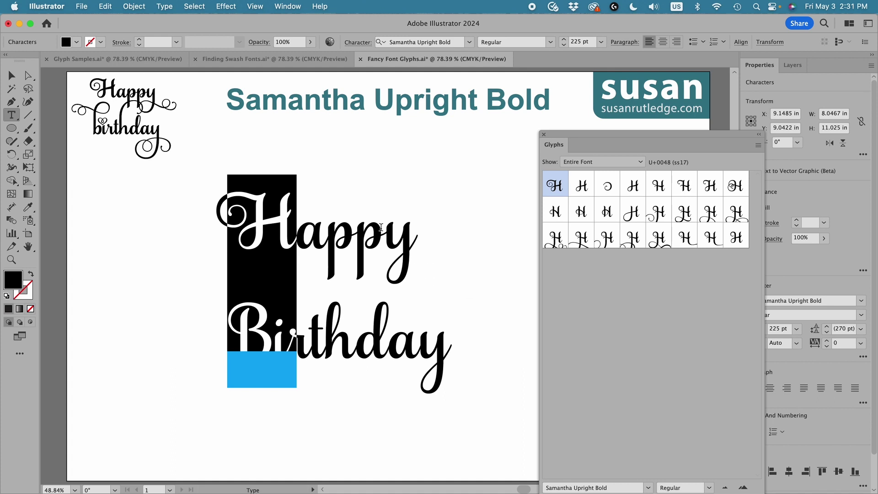
Bring up the alternates for the "y" of "Happy" and set Glyphs to show the entire font
{"action": "left_click", "coordinate": [397, 233]}
{"action": "left_click_drag", "start_coordinate": [397, 233], "coordinate": [414, 235]}
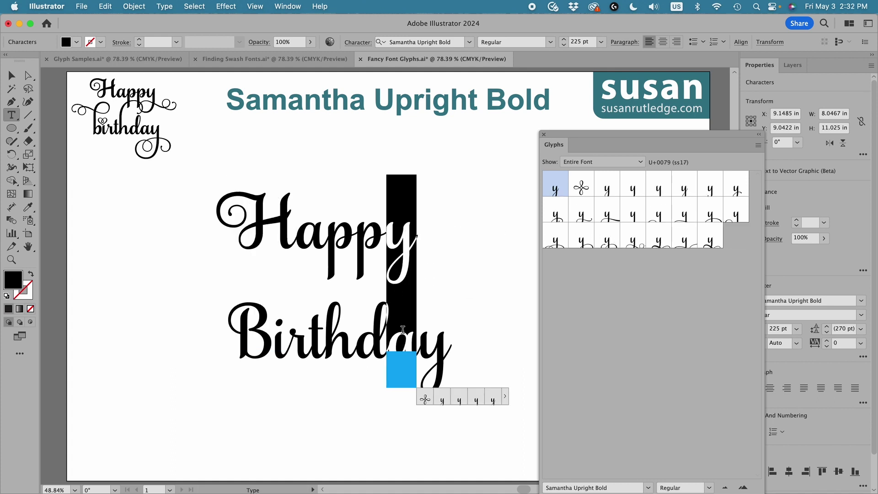
{"action": "left_click", "coordinate": [505, 401]}
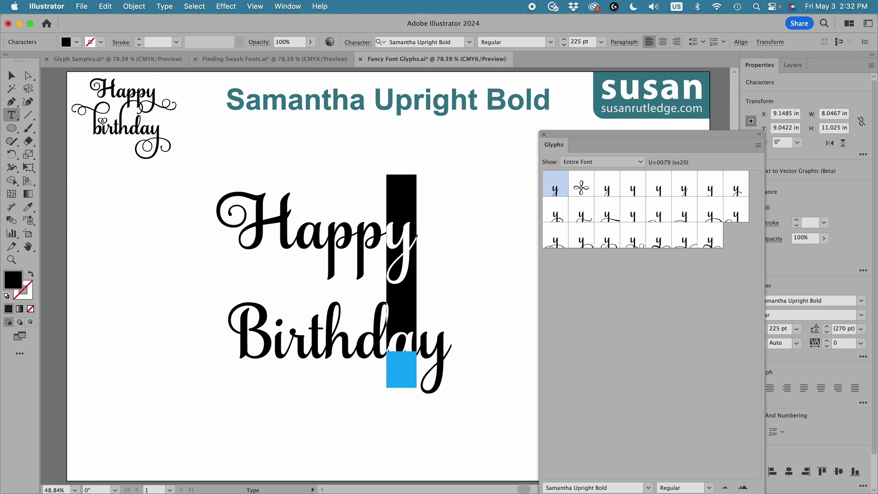
{"action": "left_click", "coordinate": [408, 240]}
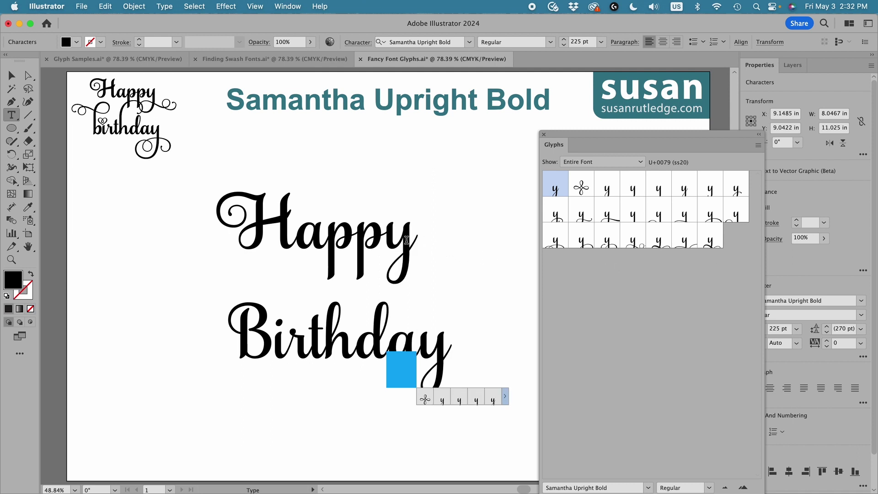
{"action": "left_click", "coordinate": [640, 162]}
{"action": "left_click", "coordinate": [597, 186]}
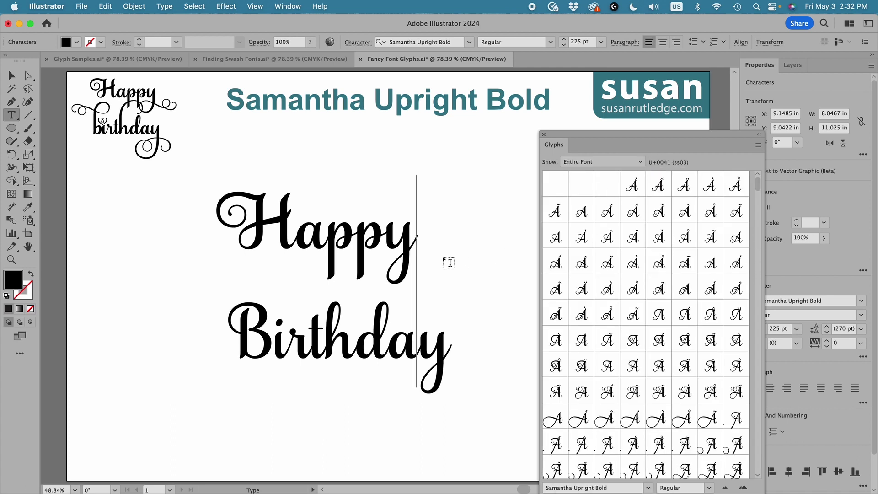
Replace the "y" of "Happy" with the alternate whose tail extends right into a small loop and curl
{"action": "left_click_drag", "start_coordinate": [388, 231], "coordinate": [415, 231]}
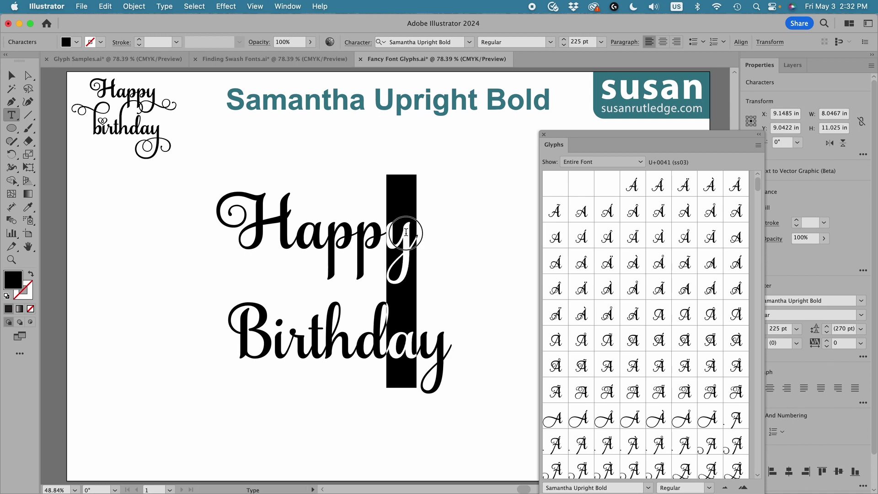
{"action": "scroll", "coordinate": [725, 397], "scroll_direction": "down", "scroll_amount": 5}
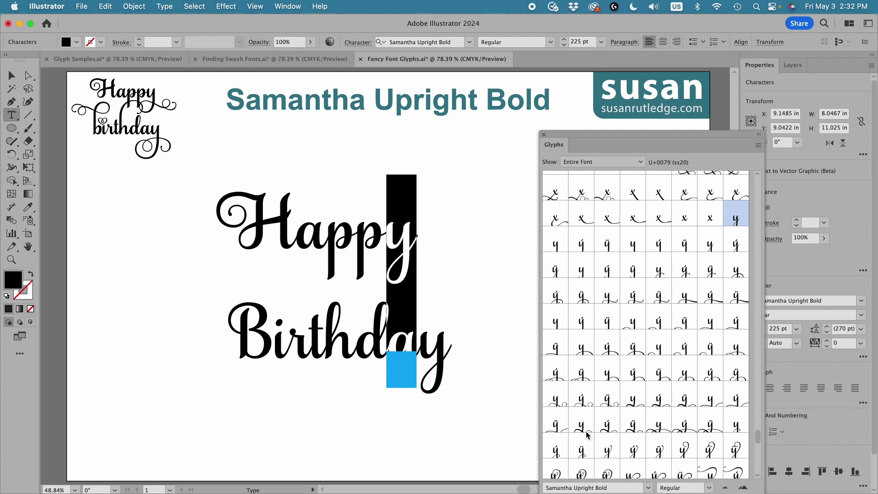
{"action": "double_click", "coordinate": [556, 399]}
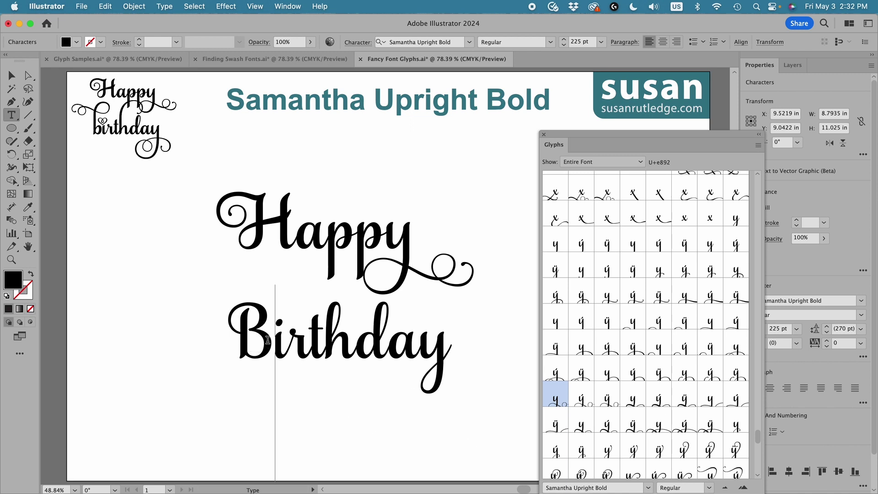
Replace the capital "B" of "Birthday" with a lowercase "b" and locate that letter's alternates in Glyphs
{"action": "left_click_drag", "start_coordinate": [269, 338], "coordinate": [242, 337]}
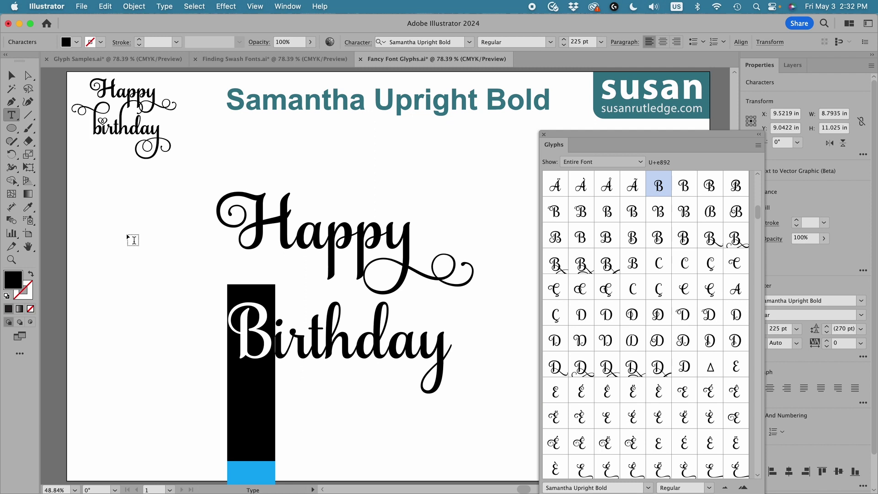
{"action": "type", "text": "b"}
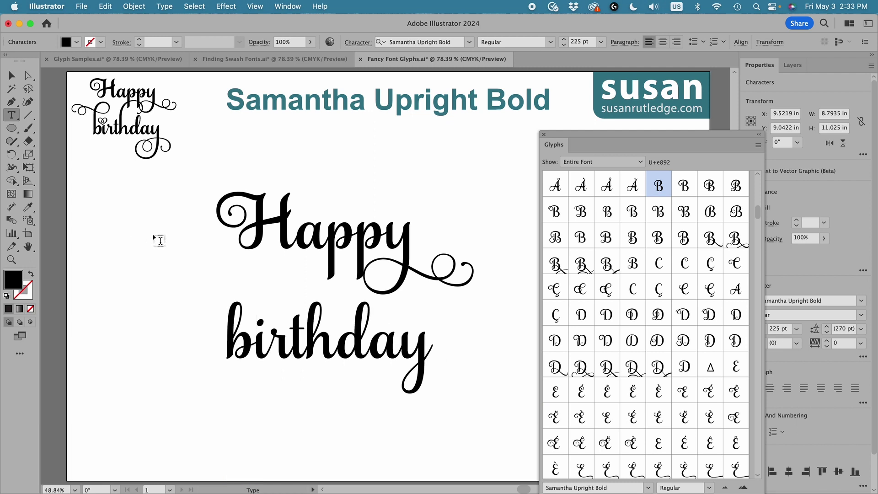
{"action": "left_click_drag", "start_coordinate": [231, 330], "coordinate": [249, 330]}
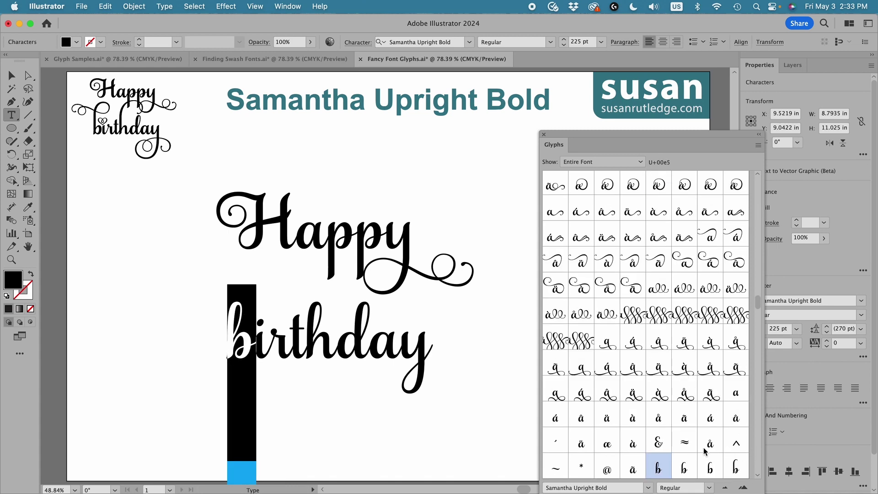
{"action": "scroll", "coordinate": [707, 453], "scroll_direction": "down", "scroll_amount": 5}
{"action": "scroll", "coordinate": [707, 452], "scroll_direction": "down", "scroll_amount": 3}
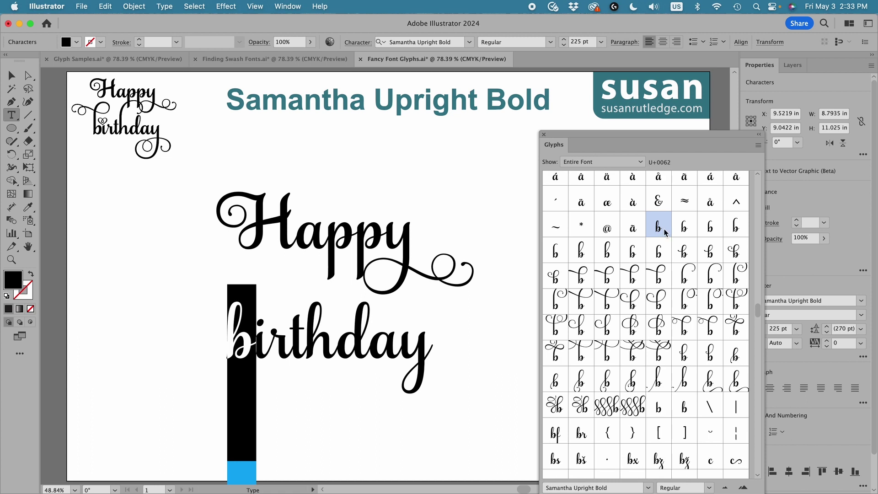
Try alternates with a long left-reaching stroke on the "b", undoing the first and deleting the extra "b"
{"action": "double_click", "coordinate": [581, 277]}
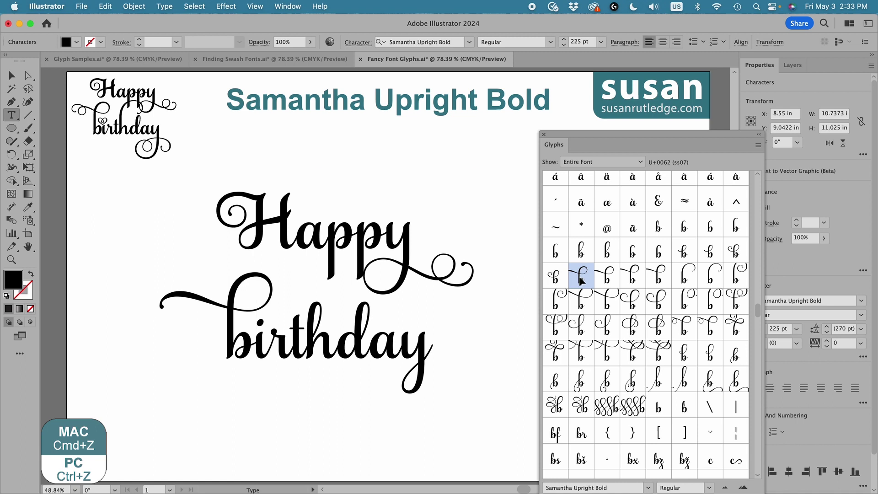
{"action": "key", "text": "super+z"}
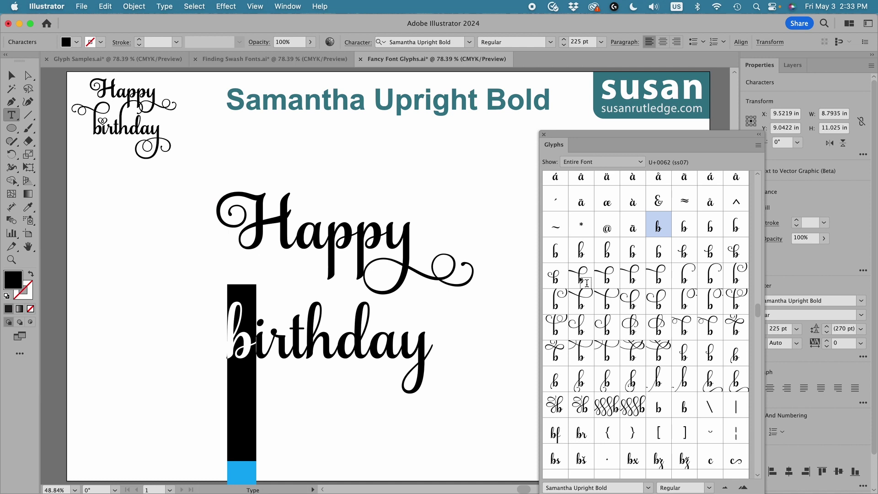
{"action": "double_click", "coordinate": [608, 284]}
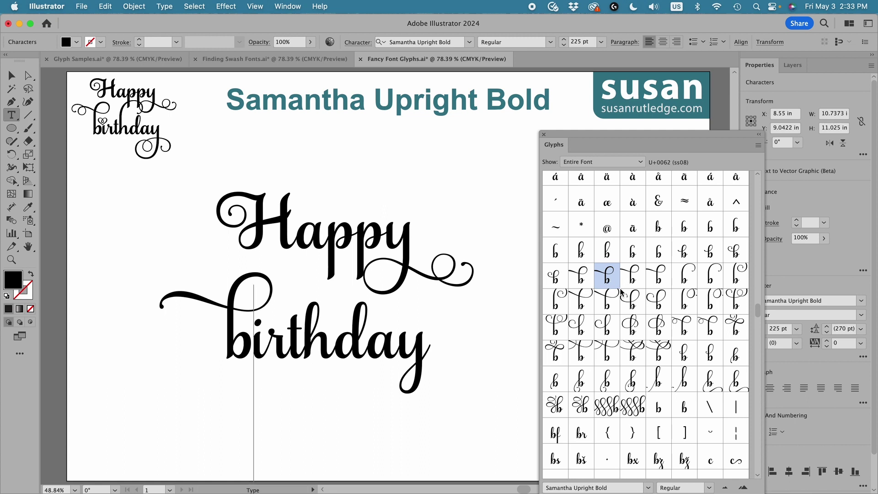
{"action": "double_click", "coordinate": [580, 302]}
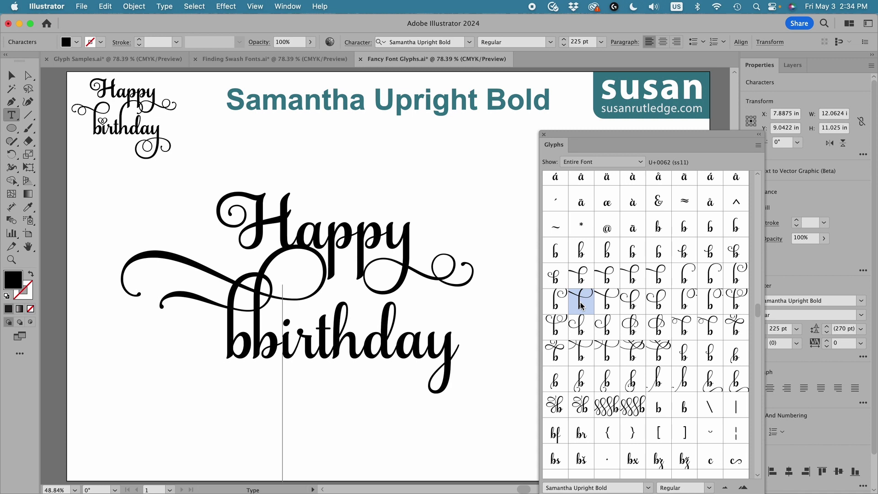
{"action": "key", "text": "BackSpace"}
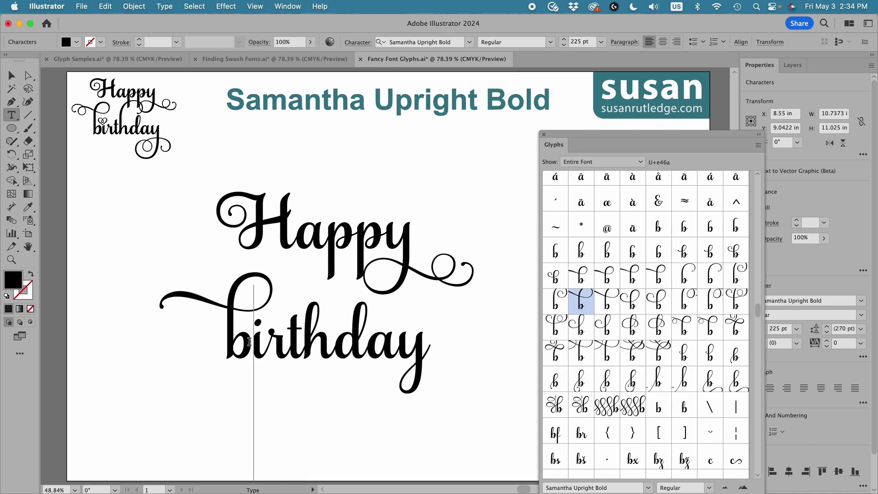
Replace the "b" of "birthday" with the alternate whose left-reaching top stroke ends in a small loop and curl
{"action": "left_click_drag", "start_coordinate": [226, 341], "coordinate": [264, 335]}
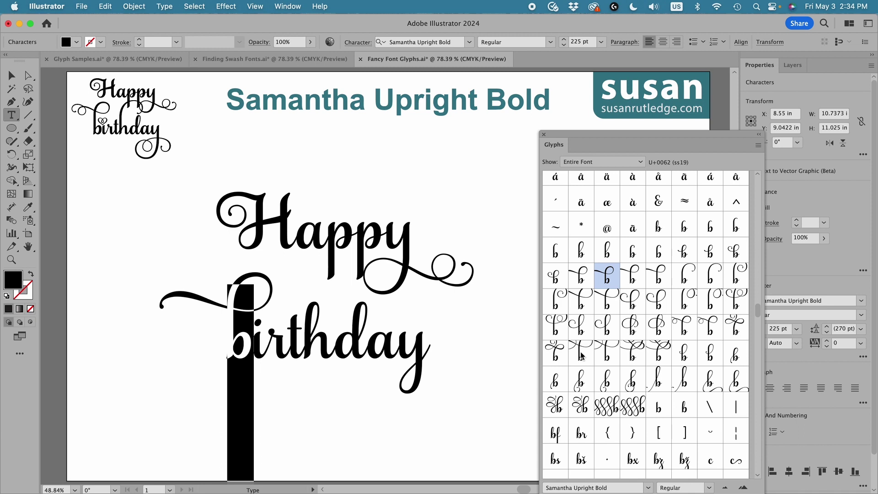
{"action": "double_click", "coordinate": [710, 331]}
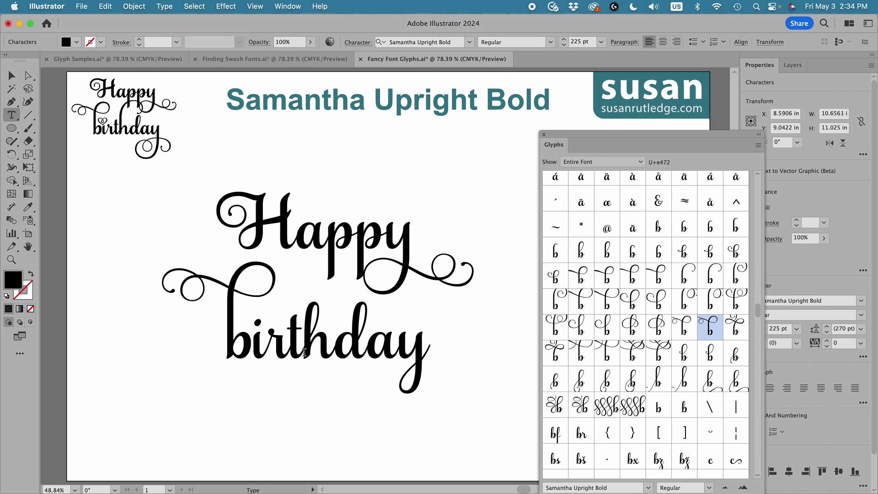
Replace the "h" of "birthday" with the alternate whose tall ascender arches to the right and curls
{"action": "left_click_drag", "start_coordinate": [306, 334], "coordinate": [321, 333]}
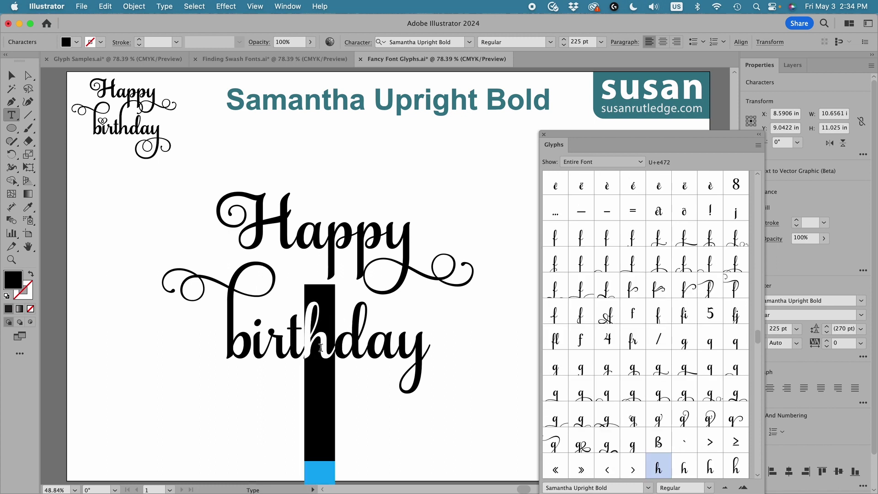
{"action": "scroll", "coordinate": [657, 403], "scroll_direction": "down", "scroll_amount": 6}
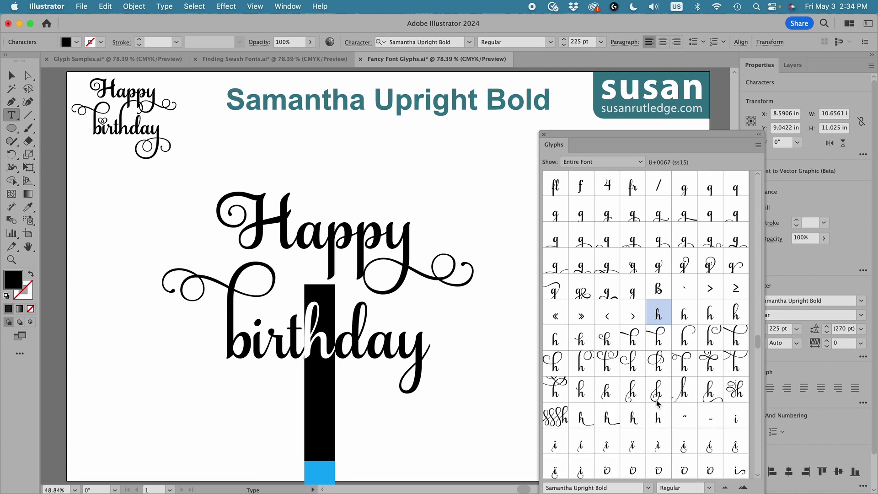
{"action": "scroll", "coordinate": [657, 404], "scroll_direction": "down", "scroll_amount": 2}
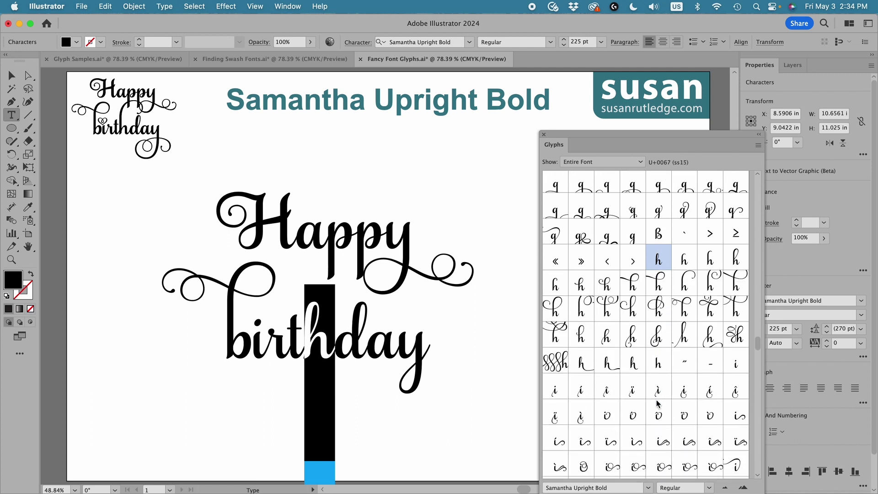
{"action": "double_click", "coordinate": [685, 285]}
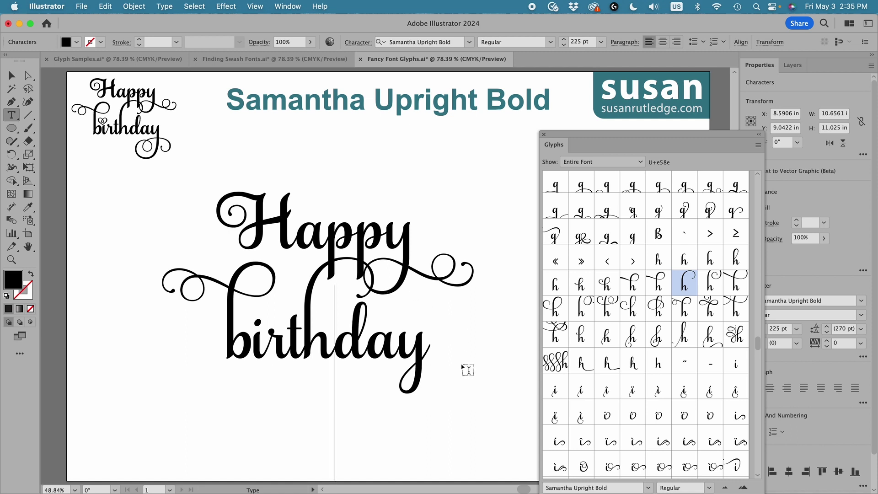
Replace the "y" of "birthday" with the alternate whose tail forms wide crossing loops and a lower curl
{"action": "left_click_drag", "start_coordinate": [400, 343], "coordinate": [419, 342]}
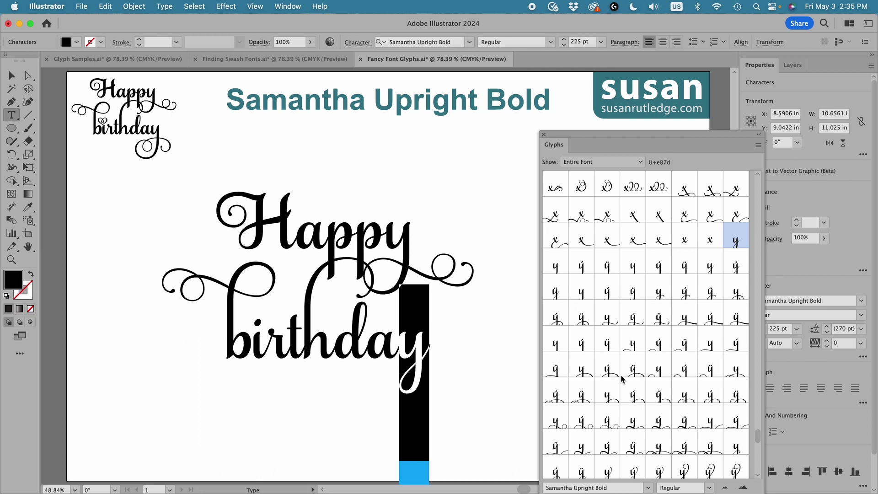
{"action": "scroll", "coordinate": [640, 405], "scroll_direction": "down", "scroll_amount": 3}
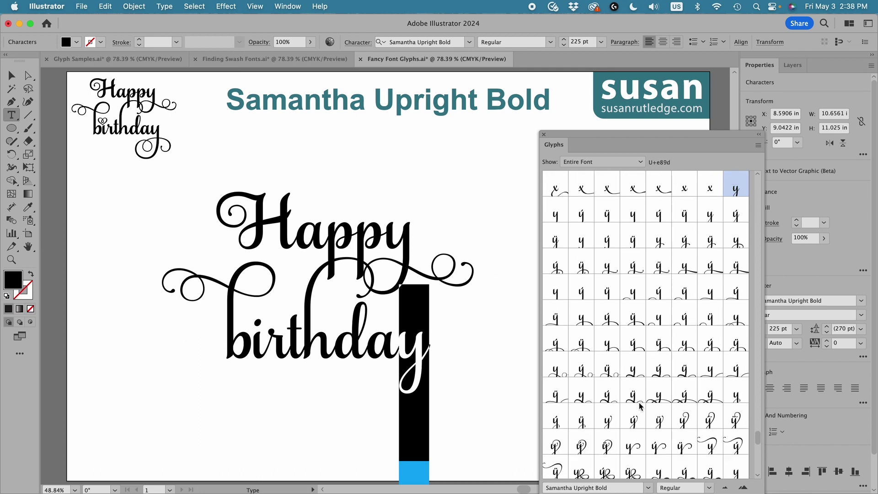
{"action": "double_click", "coordinate": [633, 371]}
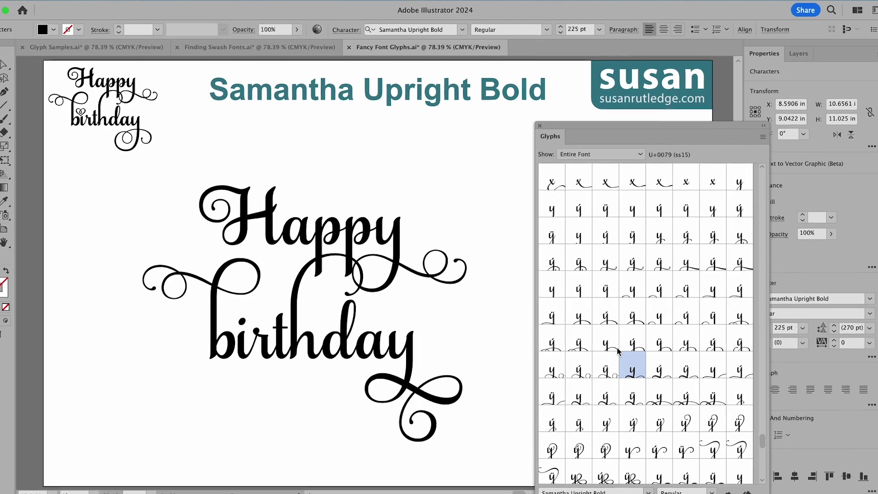
Examine the ready-made words and decorative ornaments near the end of the Samantha Upright Bold glyph set
{"action": "scroll", "coordinate": [619, 350], "scroll_direction": "down", "scroll_amount": 5}
{"action": "scroll", "coordinate": [613, 349], "scroll_direction": "down", "scroll_amount": 5}
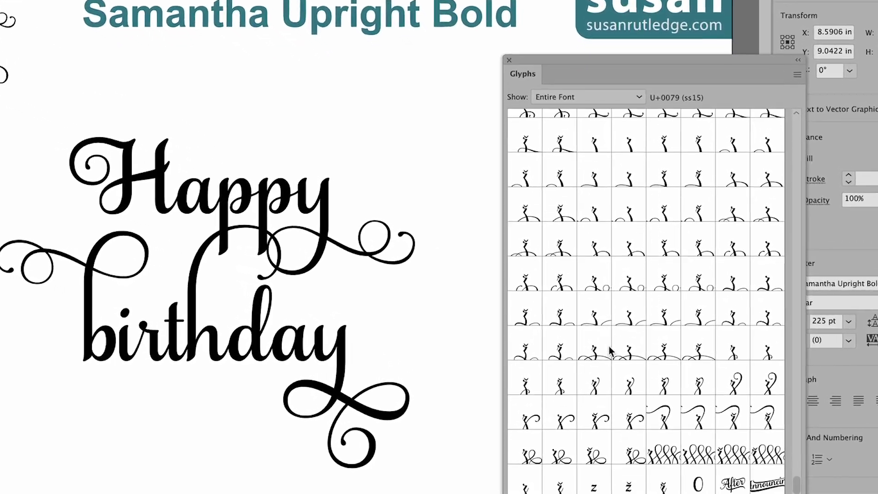
{"action": "scroll", "coordinate": [603, 345], "scroll_direction": "down", "scroll_amount": 5}
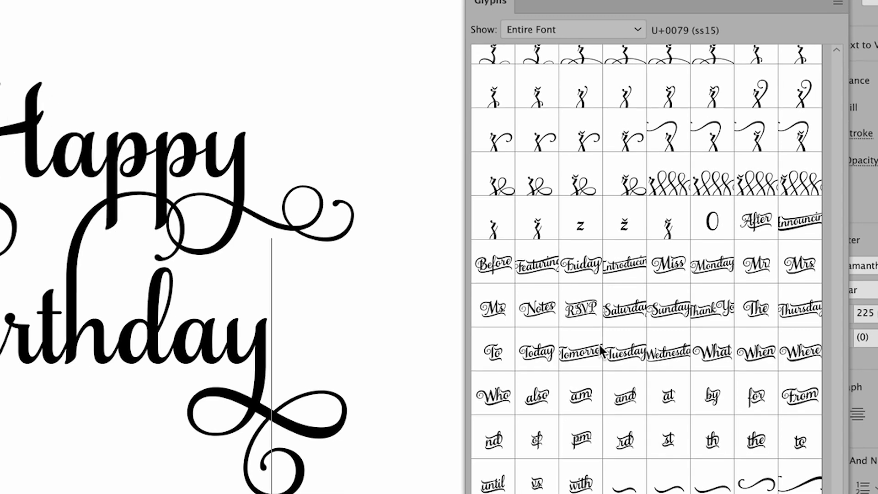
{"action": "scroll", "coordinate": [599, 343], "scroll_direction": "down", "scroll_amount": 1}
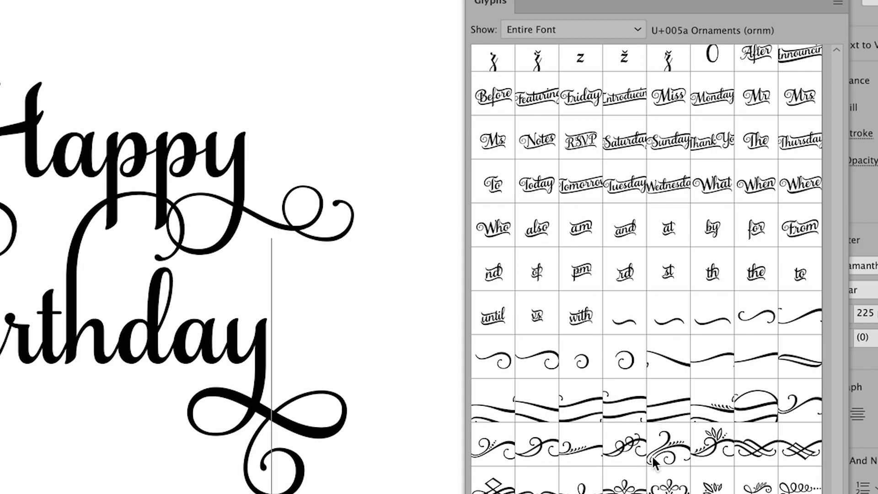
Insert the open heart ornament with the inner loop after "birthday" from the Samantha Upright Bold glyph set and close the glyph list
{"action": "scroll", "coordinate": [653, 463], "scroll_direction": "down", "scroll_amount": 3}
{"action": "scroll", "coordinate": [653, 463], "scroll_direction": "down", "scroll_amount": 1}
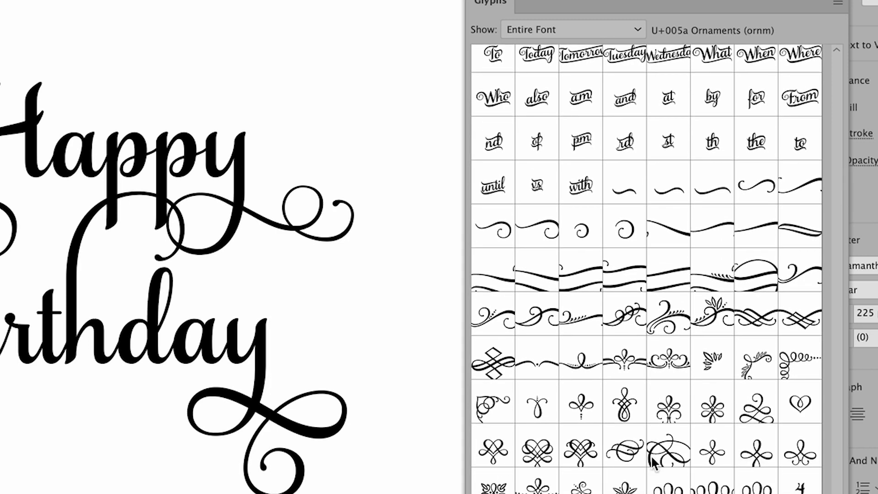
{"action": "scroll", "coordinate": [653, 463], "scroll_direction": "down", "scroll_amount": 1}
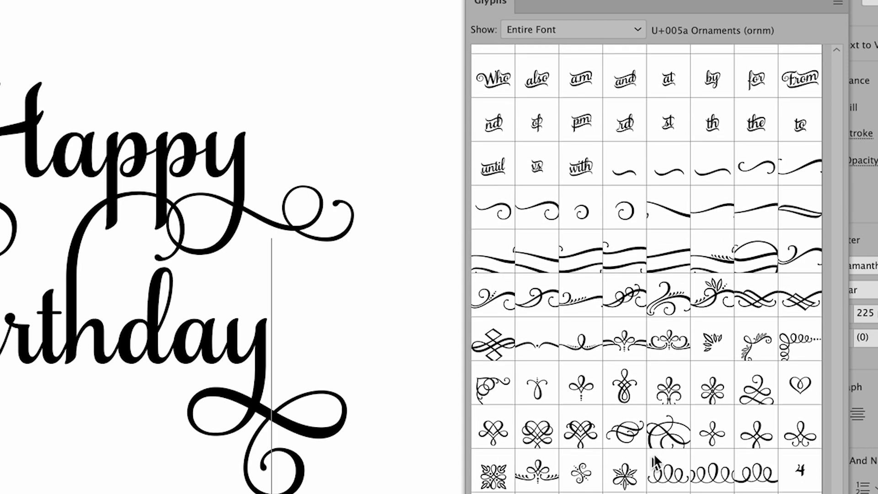
{"action": "double_click", "coordinate": [802, 387]}
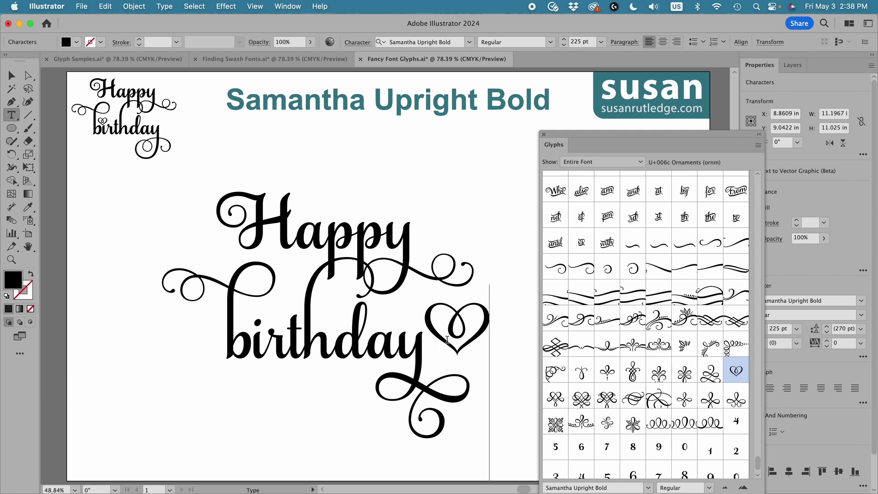
{"action": "left_click", "coordinate": [544, 134]}
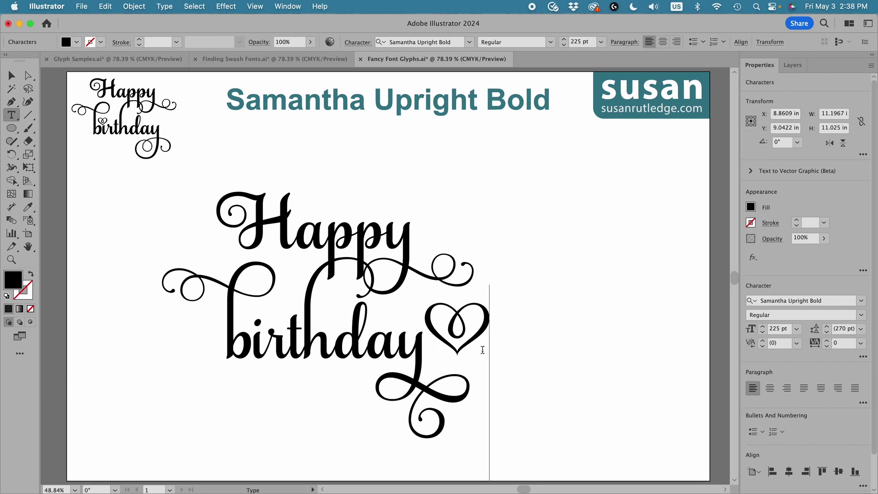
Convert the whole "Happy birthday" lettering and its heart to outlines and ungroup the resulting shapes
{"action": "left_click_drag", "start_coordinate": [249, 208], "coordinate": [477, 382]}
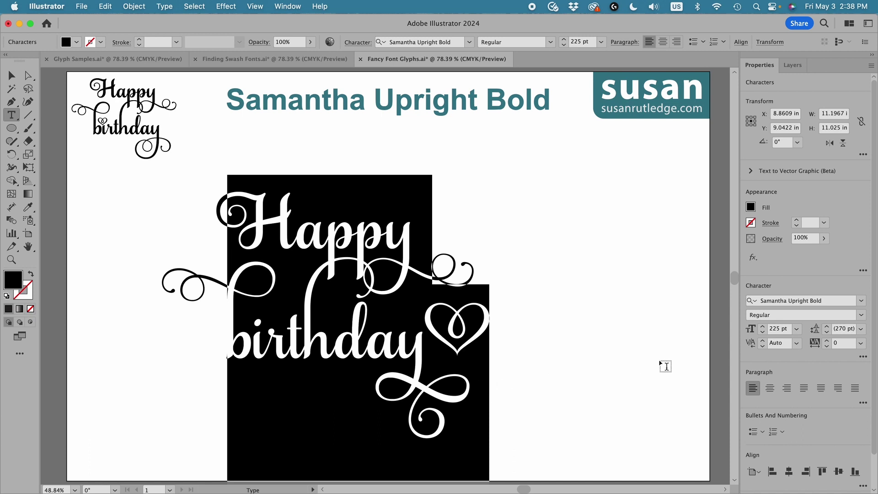
{"action": "left_click_drag", "start_coordinate": [875, 391], "coordinate": [875, 455]}
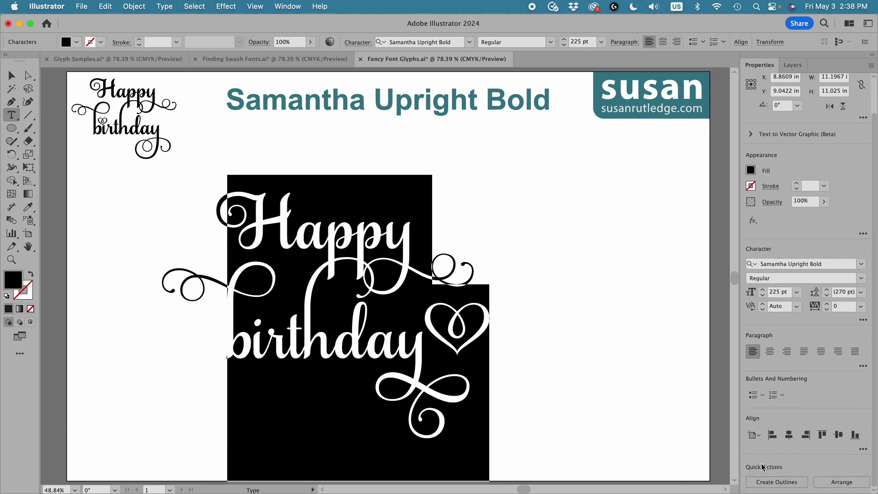
{"action": "left_click", "coordinate": [777, 482]}
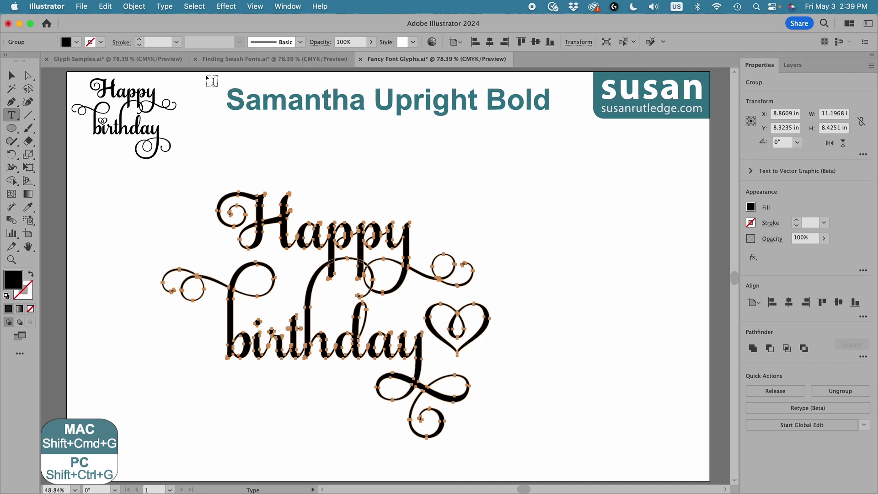
{"action": "left_click", "coordinate": [133, 6]}
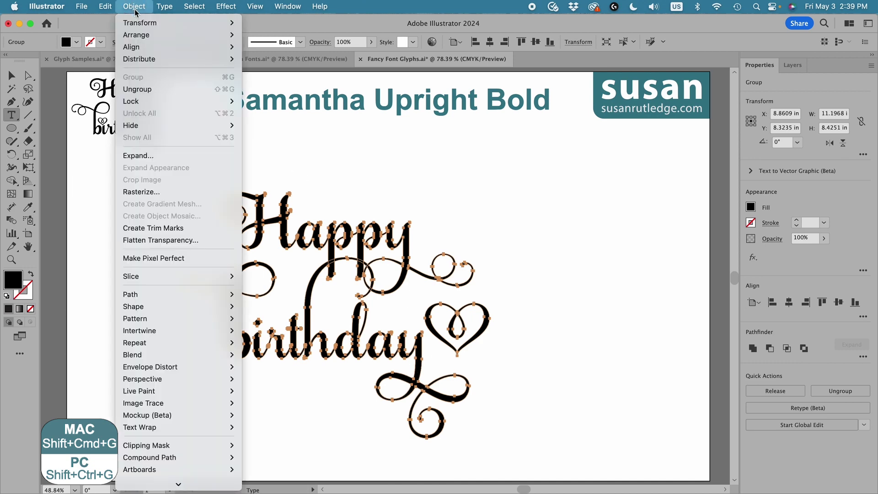
{"action": "left_click", "coordinate": [227, 89]}
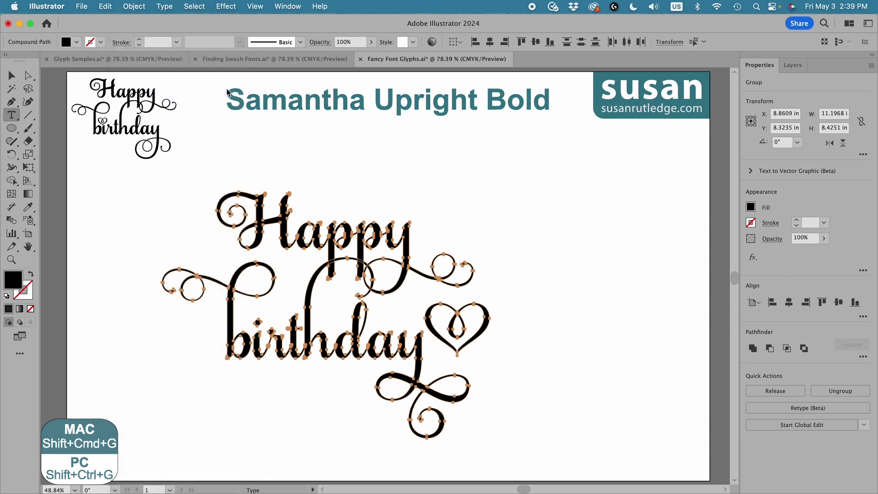
Move the heart clear of the lettering into the empty area beside it and scale it down proportionally to about 0.95 in wide
{"action": "left_click", "coordinate": [12, 76]}
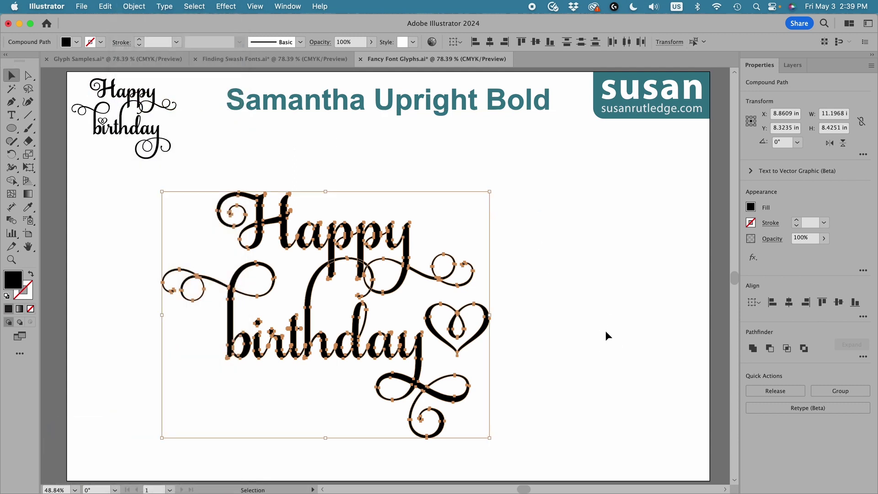
{"action": "left_click", "coordinate": [572, 342]}
{"action": "left_click_drag", "start_coordinate": [474, 340], "coordinate": [554, 339]}
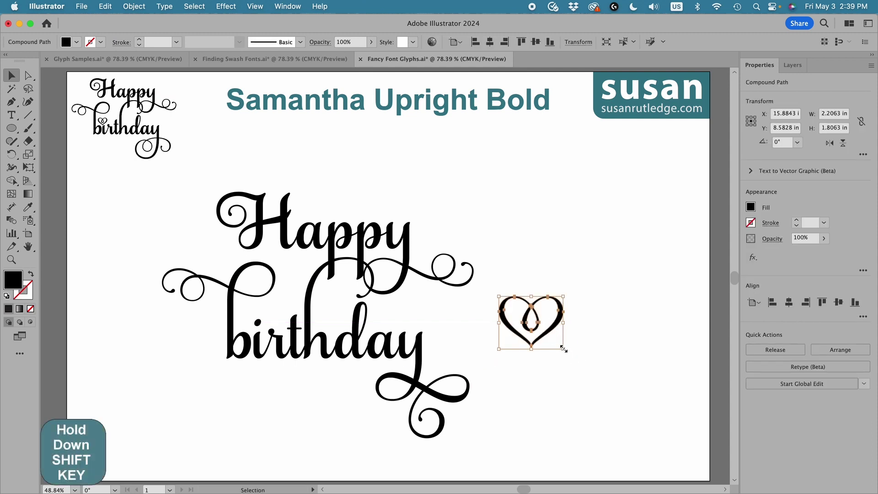
{"action": "left_click_drag", "start_coordinate": [564, 349], "coordinate": [528, 326]}
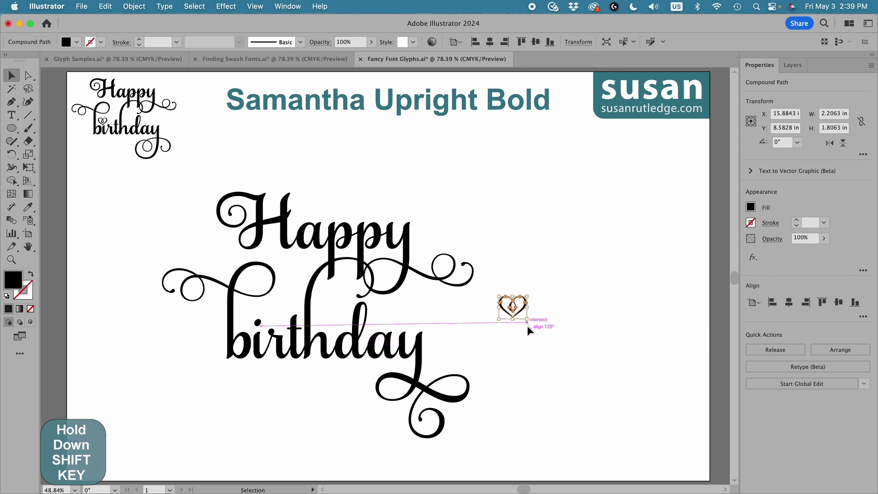
{"action": "left_click", "coordinate": [559, 339]}
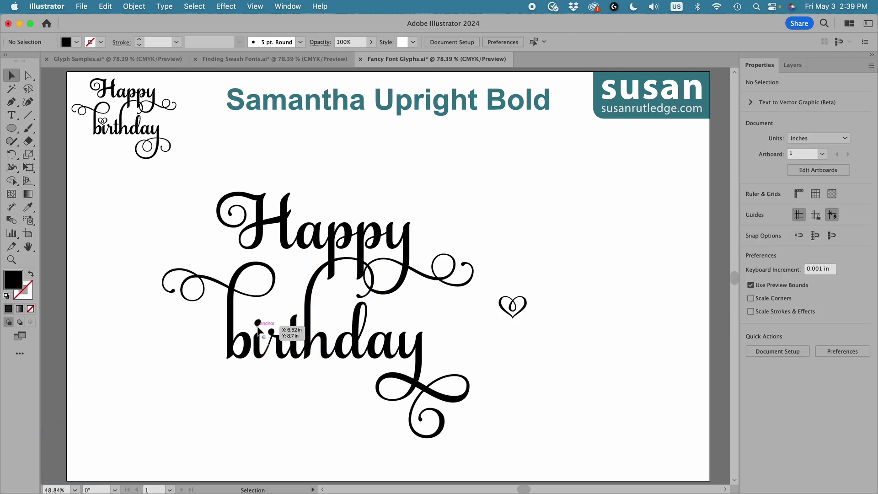
Delete only the dot of the "i" in "birthday" using the Direct Selection tool
{"action": "key", "text": "a"}
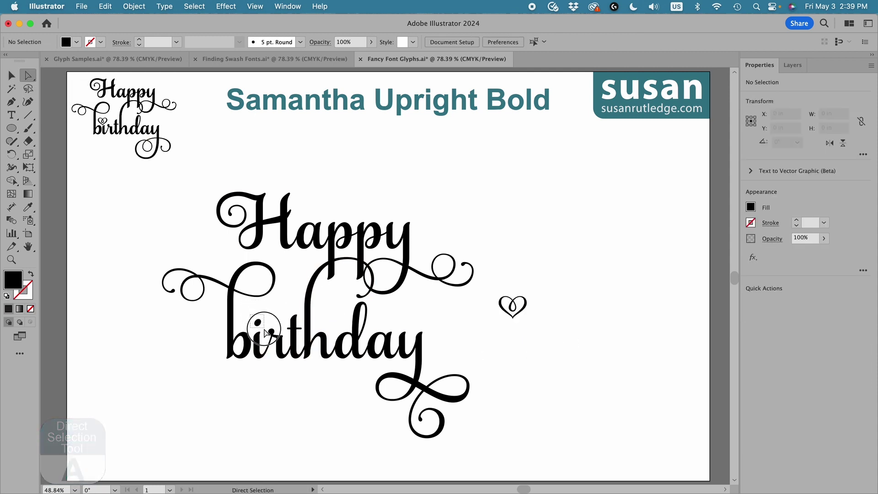
{"action": "left_click", "coordinate": [259, 323]}
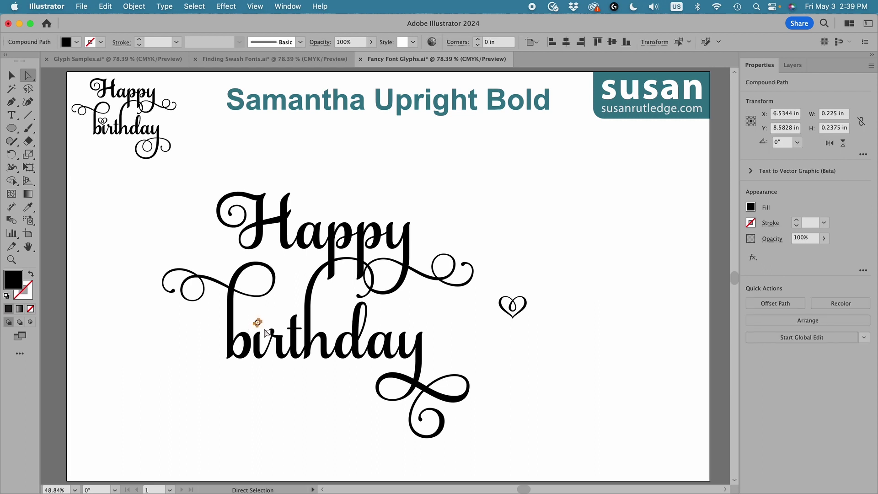
{"action": "key", "text": "Delete"}
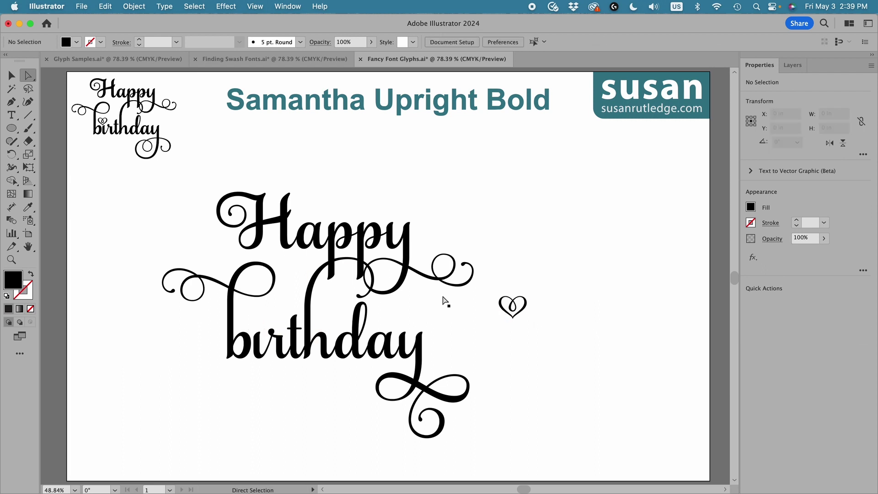
Place the small heart above the "i" of "birthday" as its dot and nudge it slightly down and left into position
{"action": "left_click", "coordinate": [6, 78]}
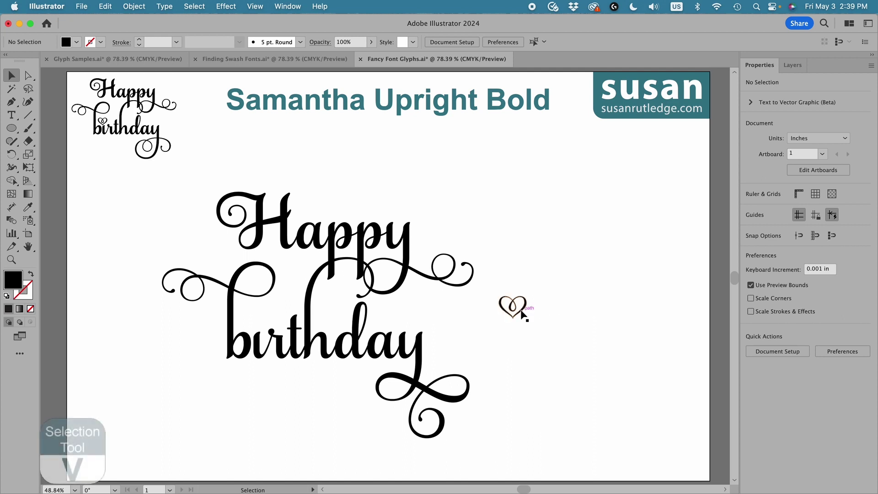
{"action": "left_click_drag", "start_coordinate": [521, 308], "coordinate": [257, 322]}
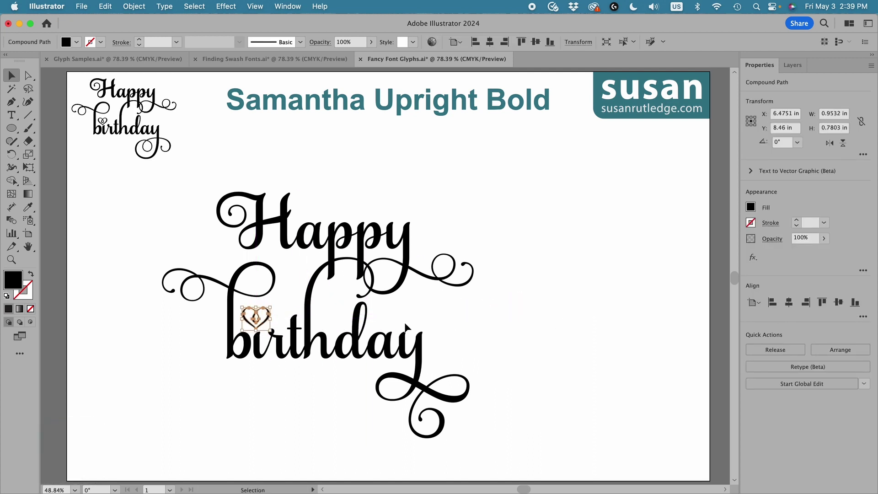
{"action": "key", "text": "Down"}
{"action": "key", "text": "Down"}
{"action": "key", "text": "Down"}
{"action": "key", "text": "Down"}
{"action": "key", "text": "Down"}
{"action": "key", "text": "Left"}
{"action": "key", "text": "Left"}
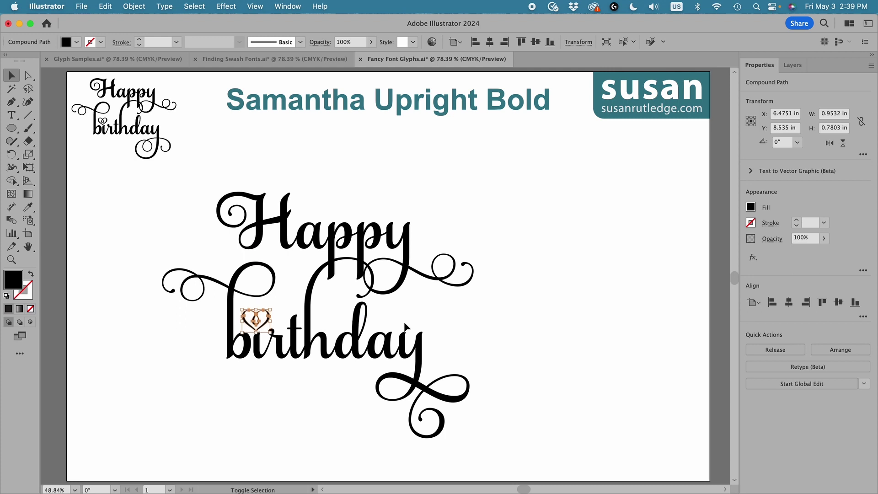
{"action": "left_click", "coordinate": [546, 332]}
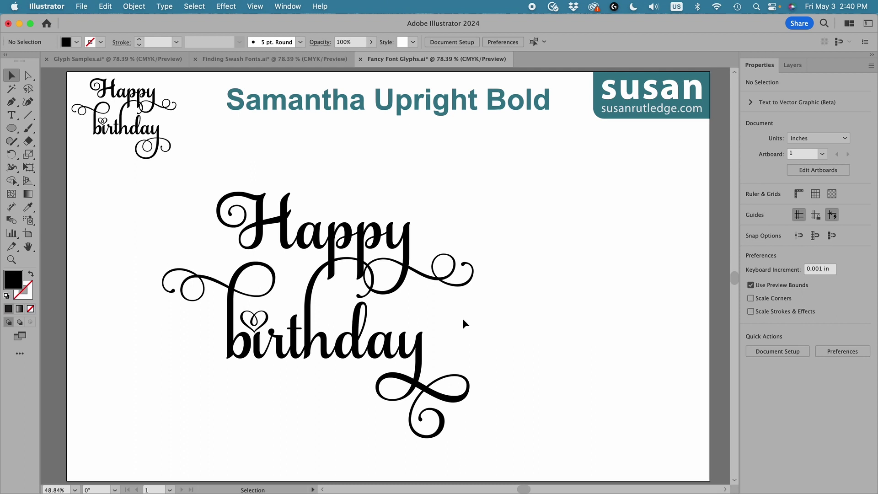
Hide the Samantha layer and show the Cubs layer as the active one
{"action": "left_click", "coordinate": [792, 65]}
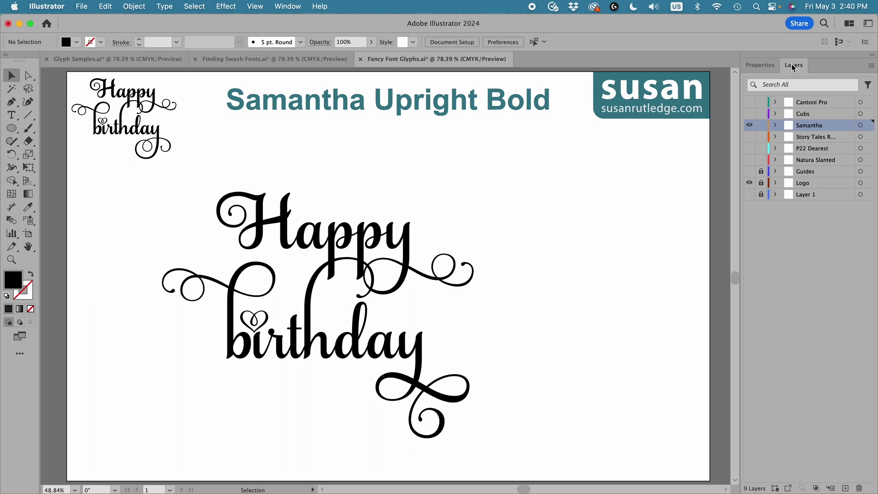
{"action": "left_click", "coordinate": [749, 125]}
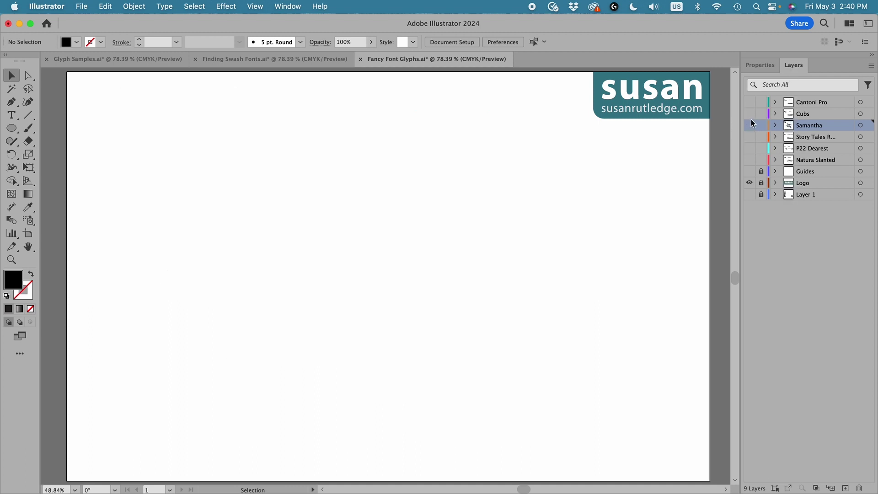
{"action": "left_click", "coordinate": [813, 115]}
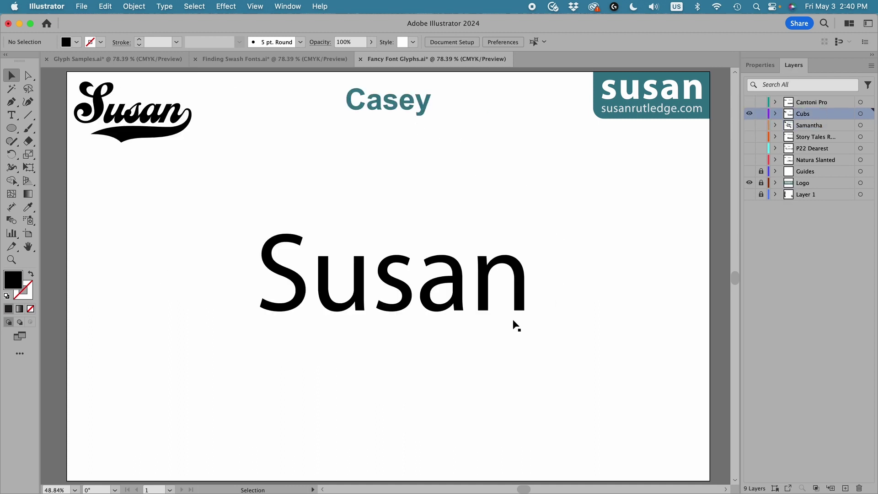
Set the font of the large sample name on the Cubs layer to Casey Classic
{"action": "left_click", "coordinate": [448, 312]}
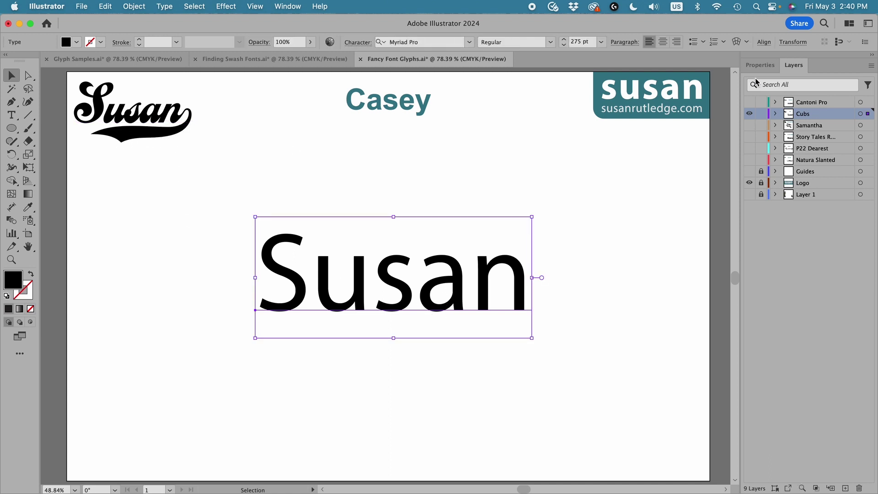
{"action": "left_click", "coordinate": [758, 65]}
{"action": "left_click", "coordinate": [790, 301]}
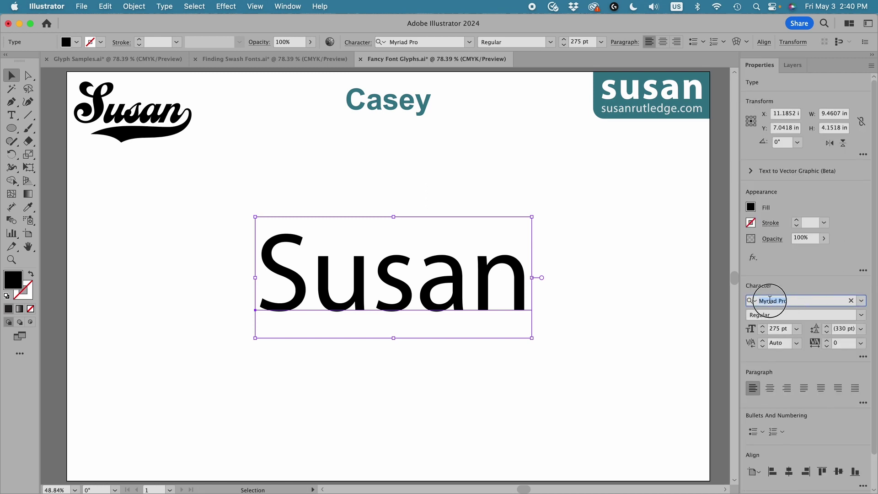
{"action": "type", "text": "casey"}
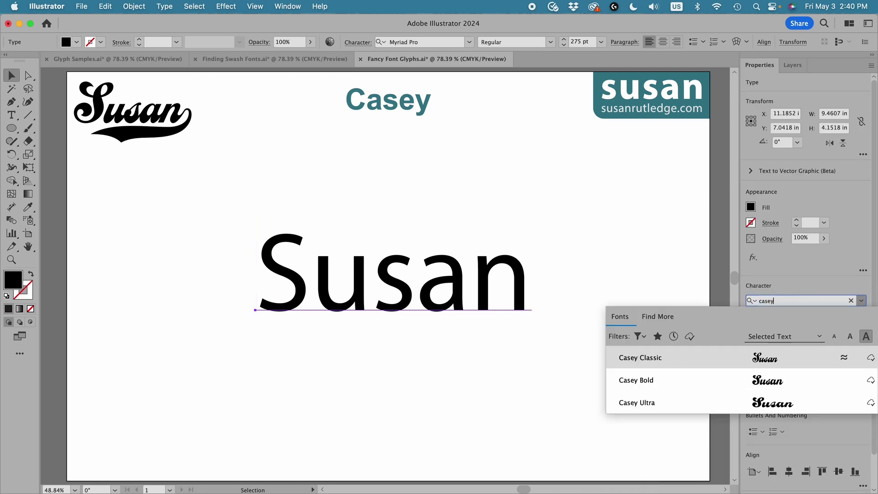
{"action": "left_click", "coordinate": [665, 358]}
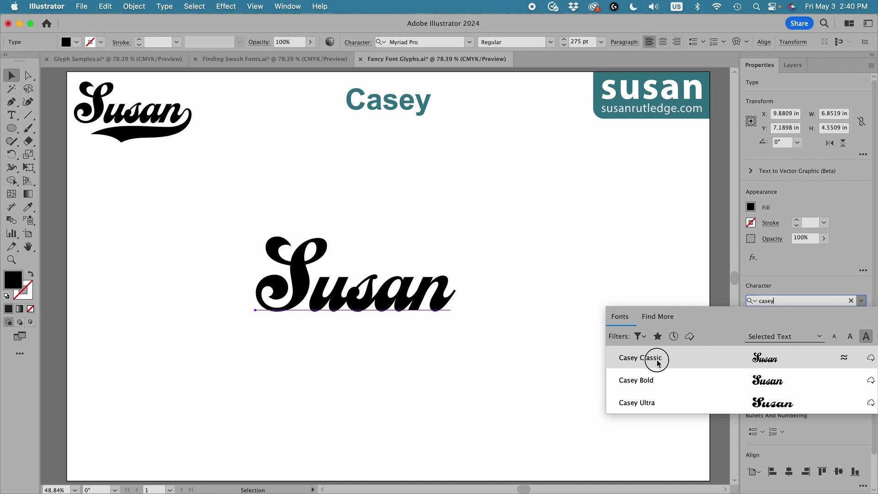
{"action": "left_click", "coordinate": [493, 334]}
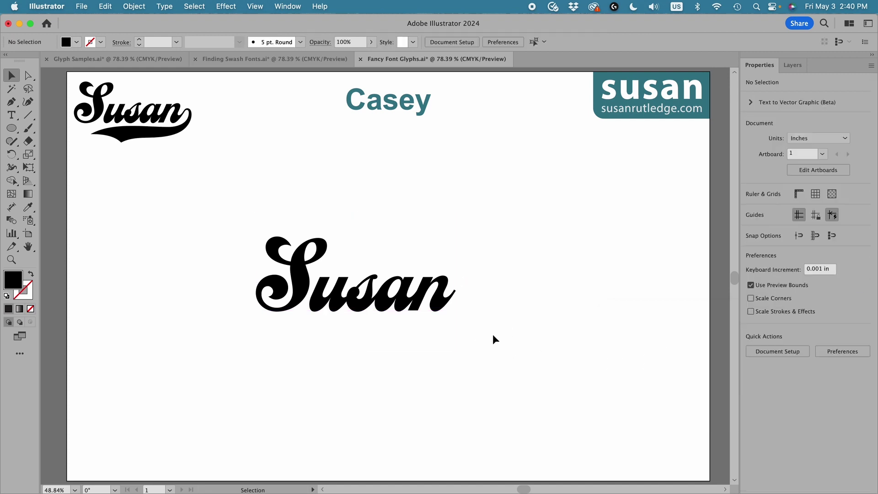
Append the long underline tail swash from near the end of the Casey Classic glyph set after the name's final "n"
{"action": "double_click", "coordinate": [437, 306]}
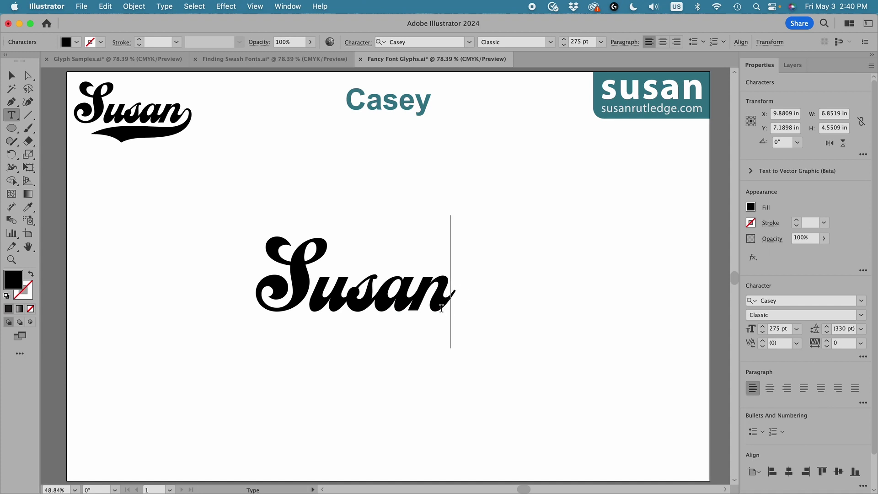
{"action": "left_click_drag", "start_coordinate": [421, 286], "coordinate": [446, 288]}
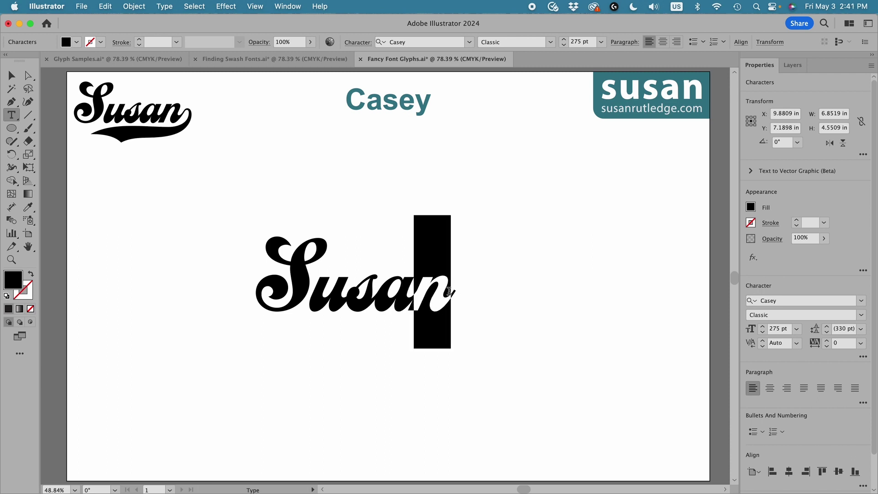
{"action": "left_click", "coordinate": [452, 289]}
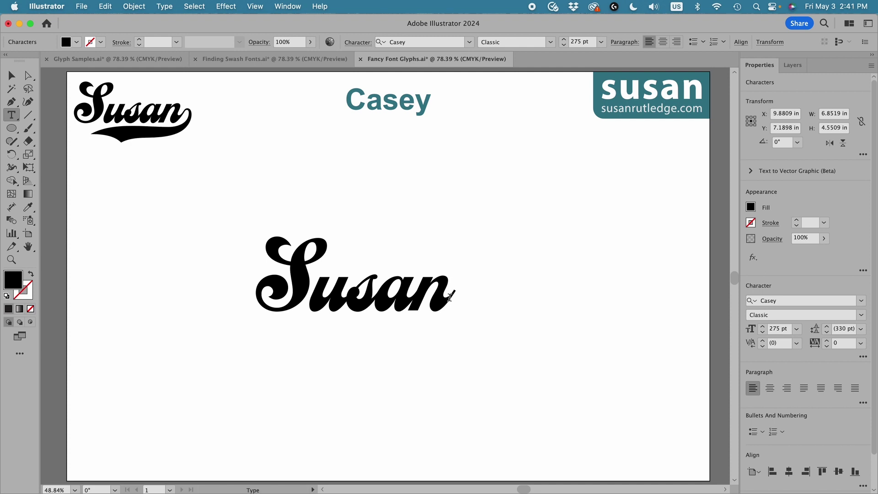
{"action": "left_click", "coordinate": [163, 6]}
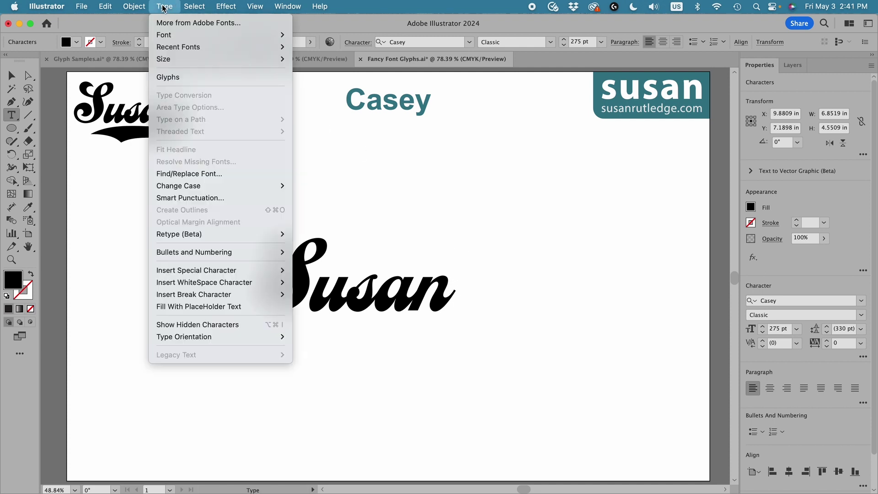
{"action": "left_click", "coordinate": [162, 77]}
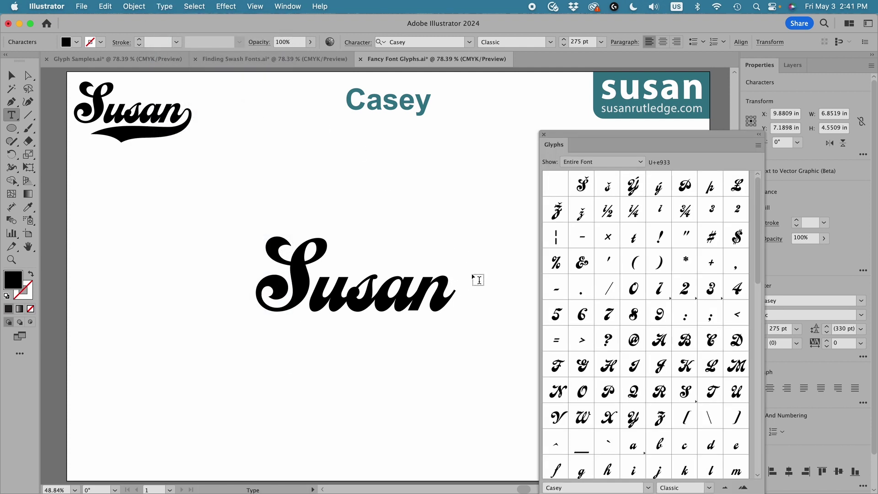
{"action": "left_click_drag", "start_coordinate": [759, 236], "coordinate": [743, 439]}
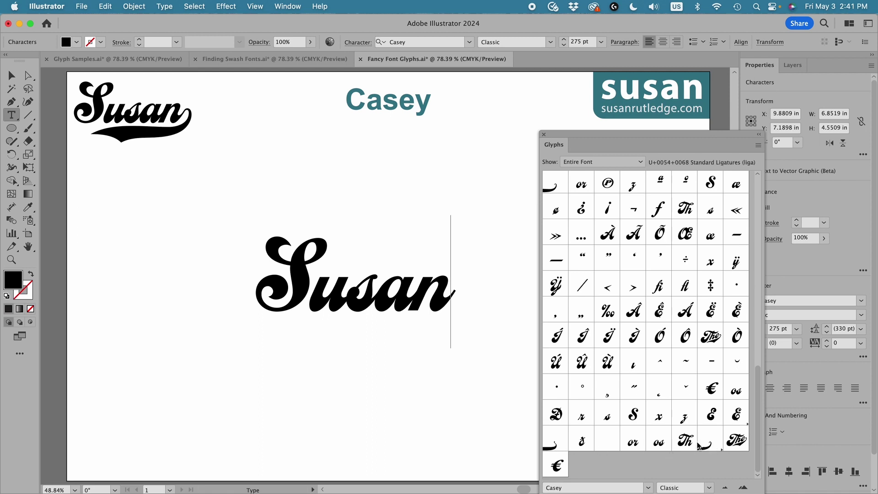
{"action": "double_click", "coordinate": [560, 439]}
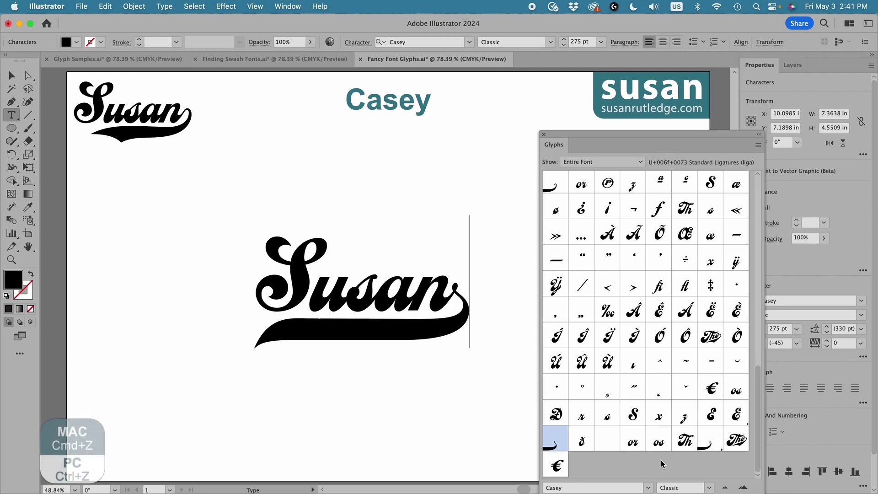
Undo the long underline tail and append the shorter tapered tail swash from the Casey Classic glyphs after the name's final "n" instead
{"action": "key", "text": "super+z"}
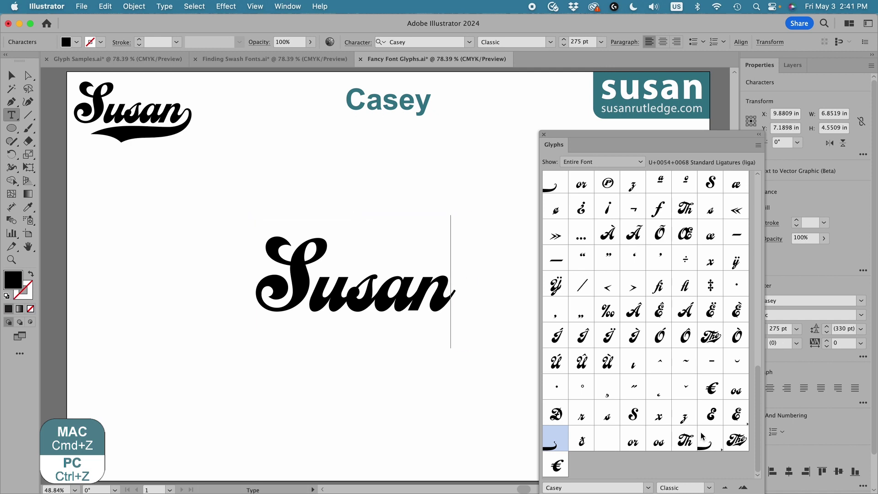
{"action": "left_click_drag", "start_coordinate": [710, 445], "coordinate": [733, 464]}
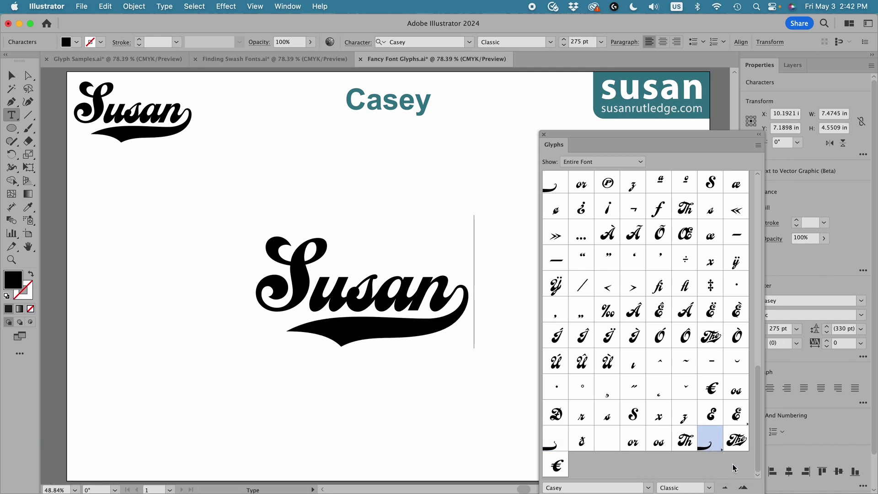
{"action": "left_click", "coordinate": [544, 134]}
{"action": "key", "text": "super+shift+a"}
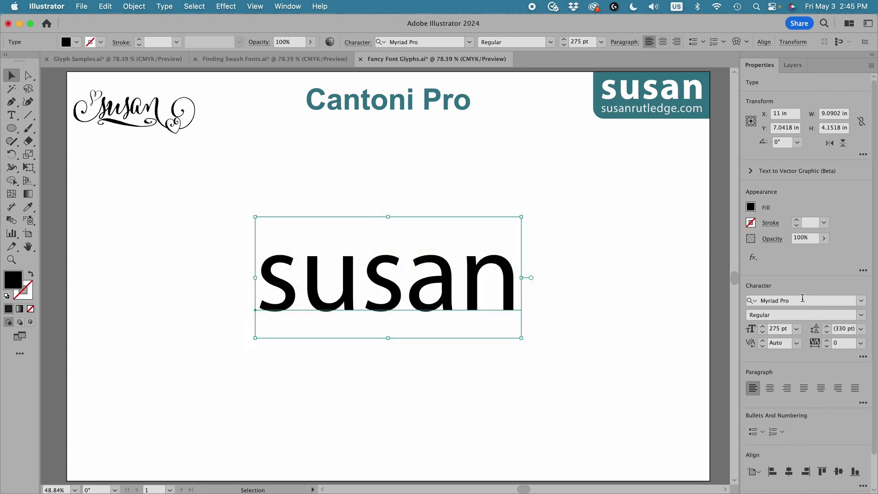
Set the font of the large sample name on the Cantoni Pro page to Cantoni Pro Regular
{"action": "left_click", "coordinate": [803, 298]}
{"action": "type", "text": "canton"}
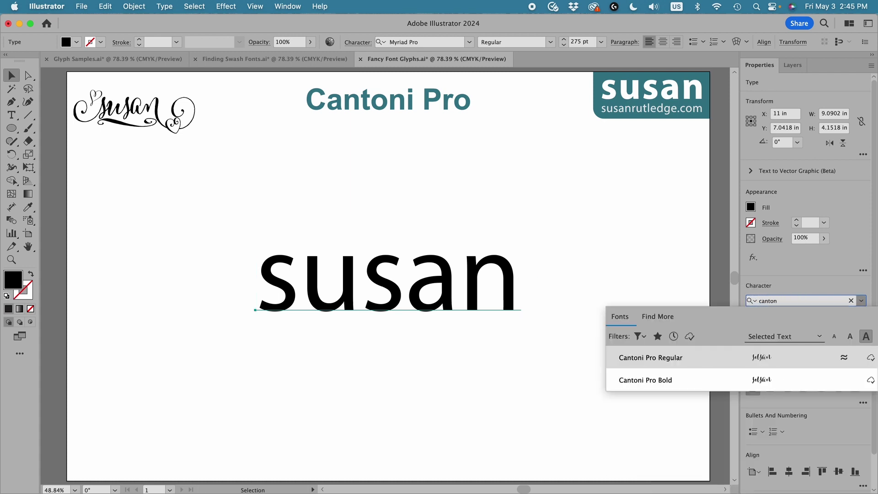
{"action": "left_click", "coordinate": [651, 356]}
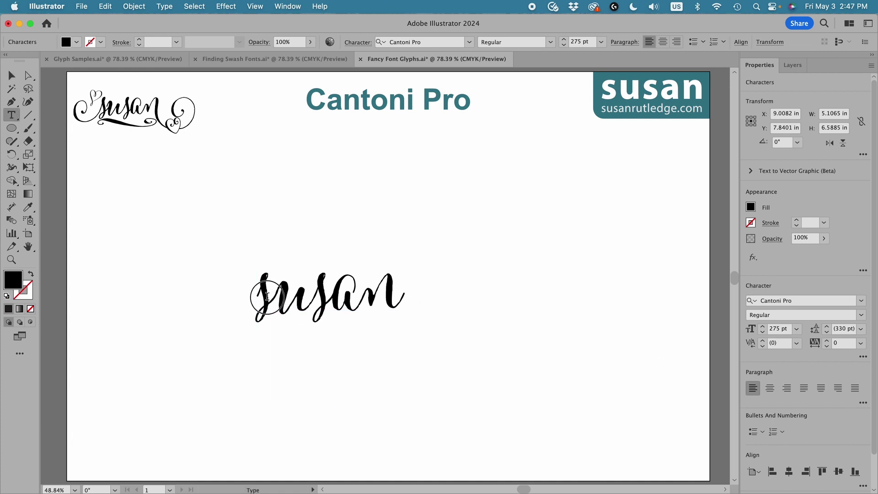
Swap the name's first "s" for the alternate with a leading curl and its final "n" for the alternate with a trailing swirl
{"action": "left_click_drag", "start_coordinate": [274, 297], "coordinate": [261, 295]}
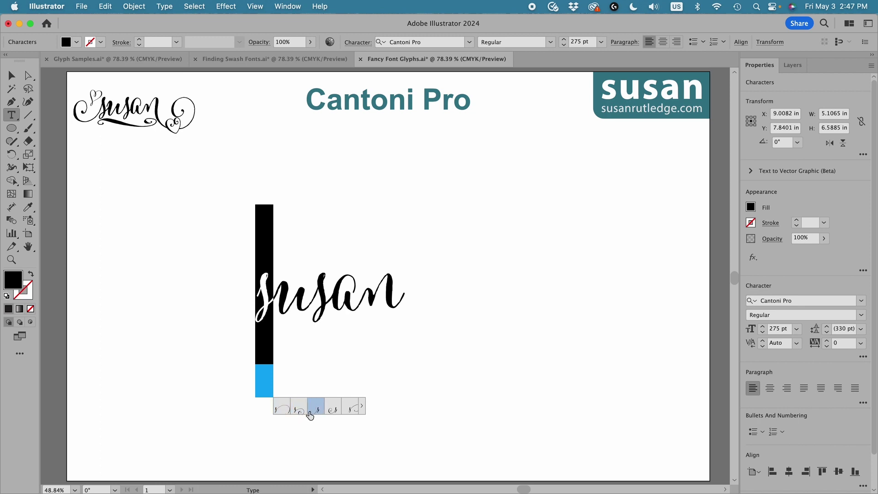
{"action": "left_click", "coordinate": [334, 407]}
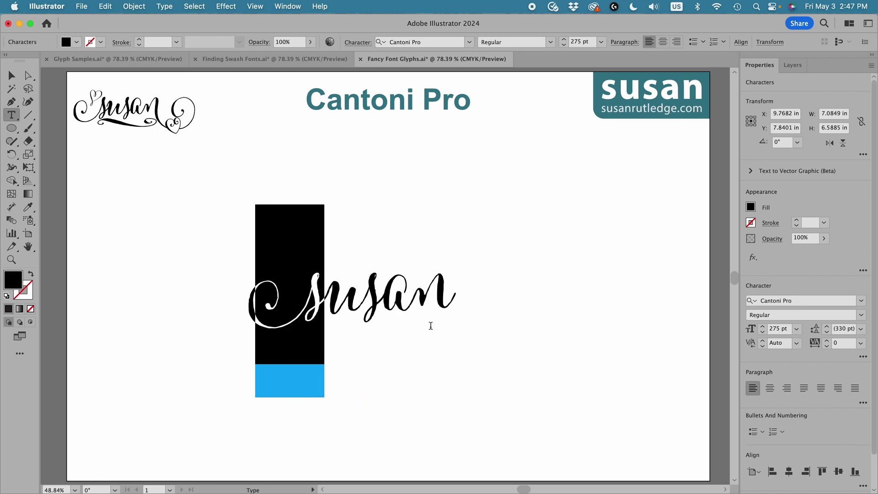
{"action": "left_click", "coordinate": [418, 287]}
{"action": "left_click_drag", "start_coordinate": [418, 287], "coordinate": [444, 289]}
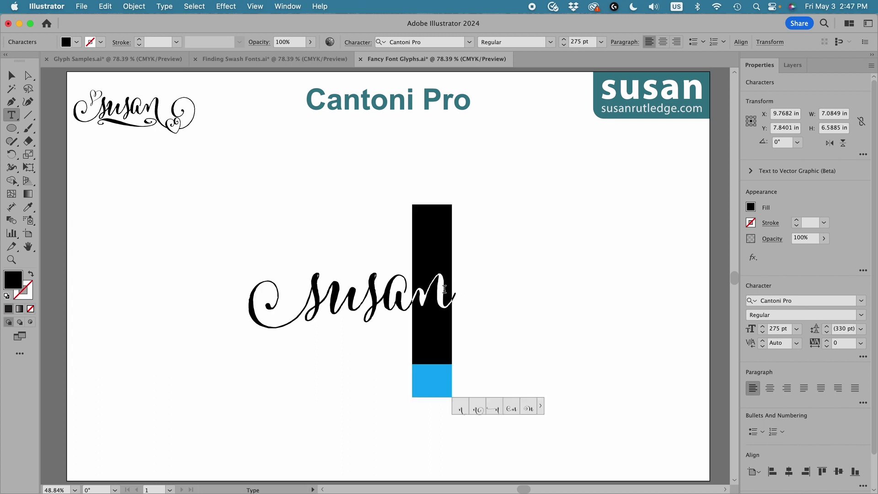
{"action": "left_click", "coordinate": [478, 409]}
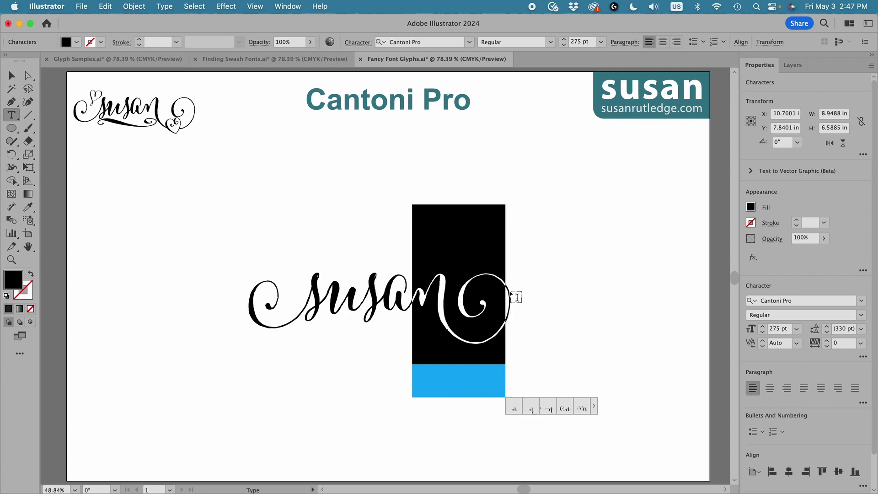
{"action": "key", "text": "super+shift+a"}
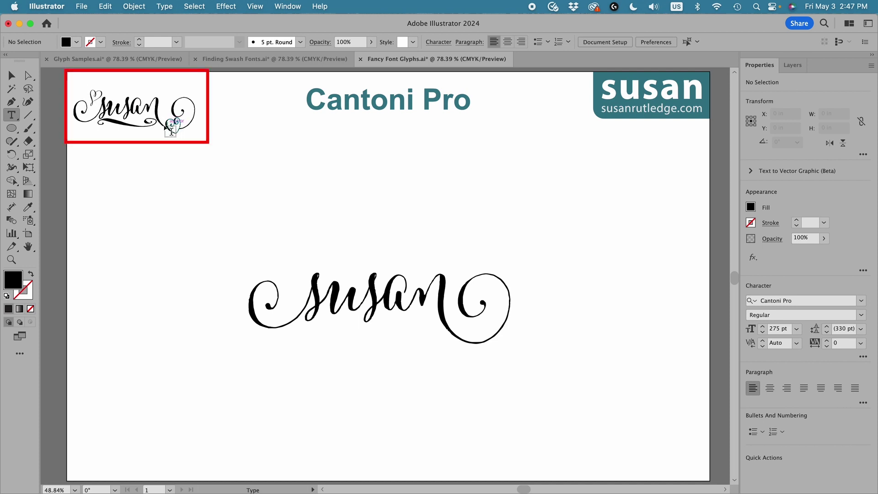
Place the text cursor after the final "n" and show only the Ornaments among the Cantoni Pro glyphs
{"action": "left_click", "coordinate": [508, 301]}
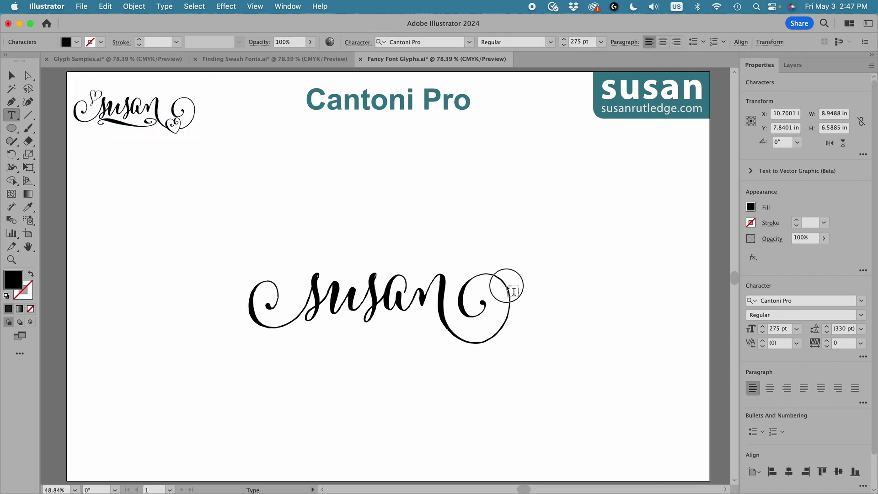
{"action": "key", "text": "super+shift+a"}
{"action": "left_click", "coordinate": [503, 272]}
{"action": "left_click", "coordinate": [161, 7]}
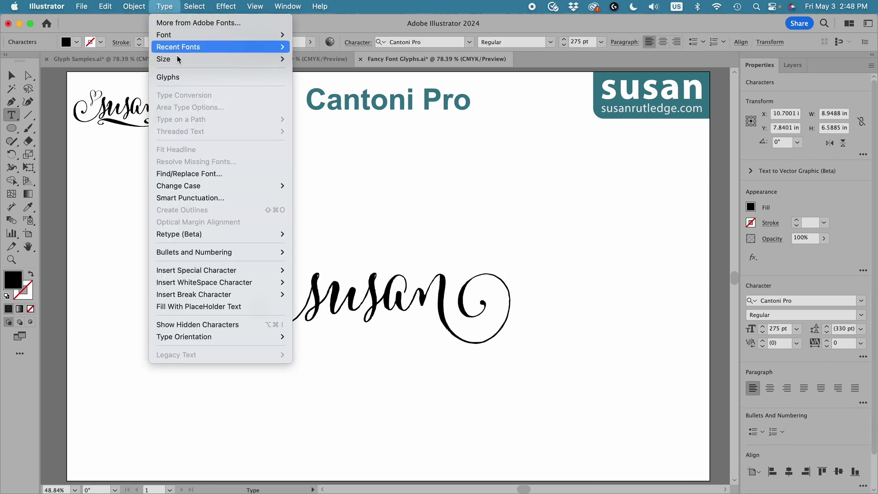
{"action": "left_click", "coordinate": [165, 79]}
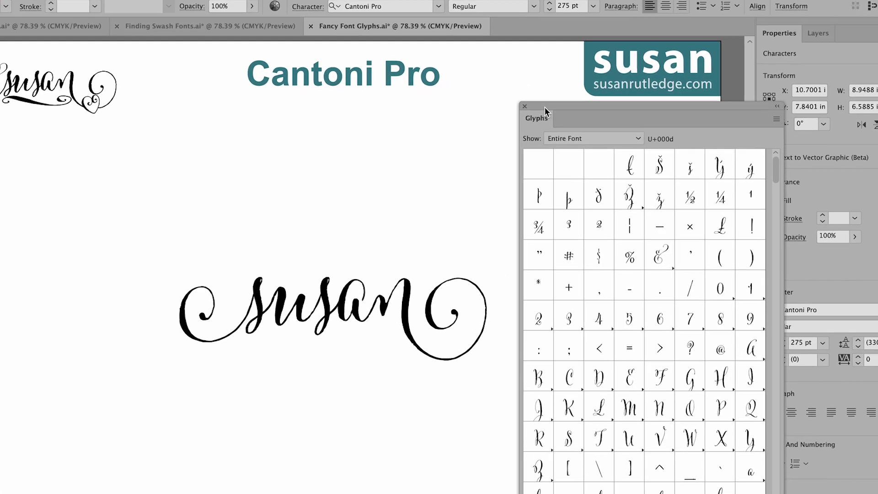
{"action": "left_click_drag", "start_coordinate": [557, 127], "coordinate": [550, 121]}
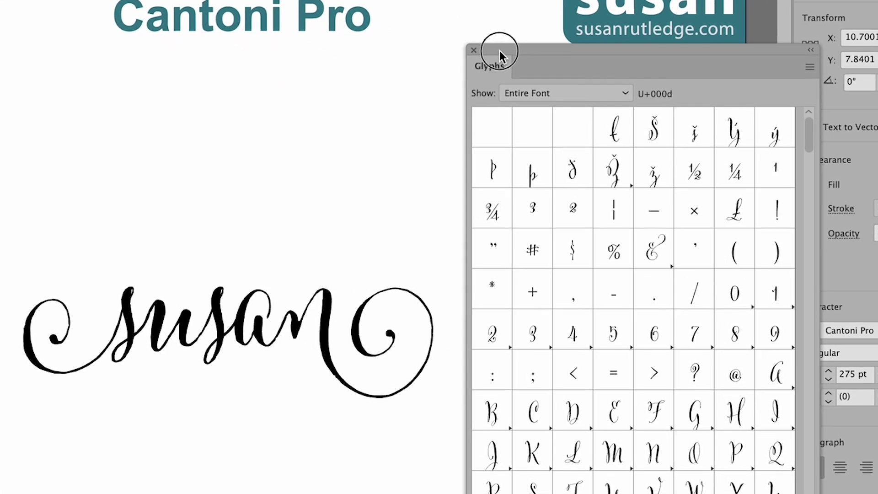
{"action": "left_click", "coordinate": [626, 92]}
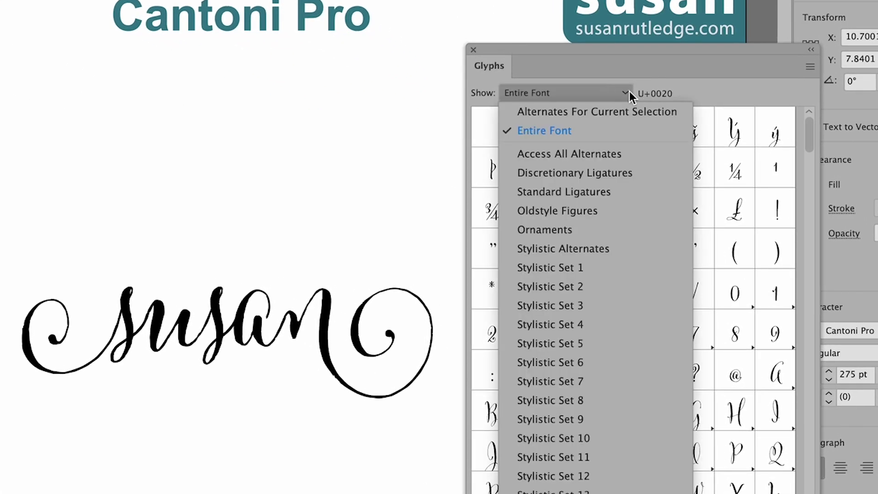
{"action": "left_click", "coordinate": [553, 231]}
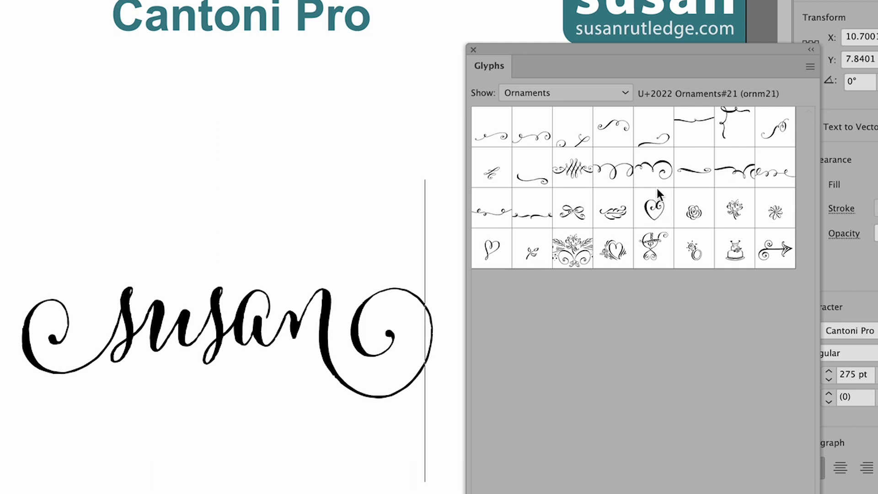
Insert the curled line (Ornaments#14), the curly heart (Ornaments#21) and the looped heart (Ornaments#25) after the name and finish editing the text
{"action": "double_click", "coordinate": [696, 171]}
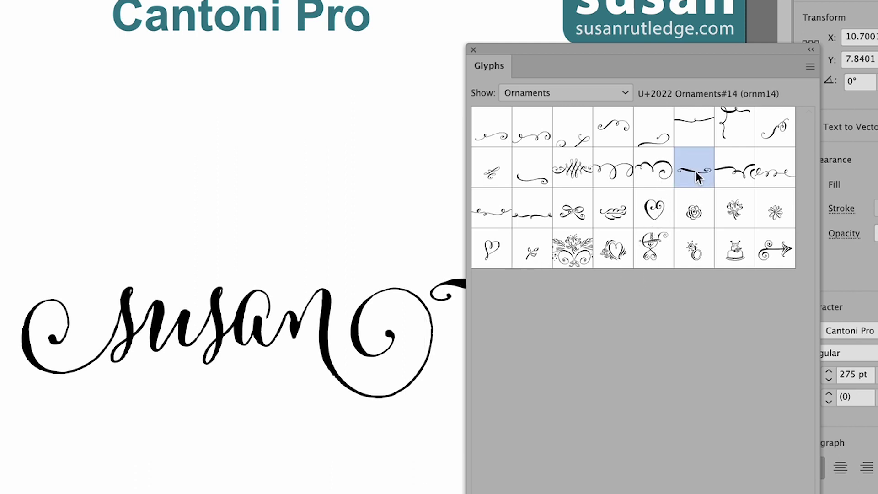
{"action": "double_click", "coordinate": [654, 214]}
{"action": "double_click", "coordinate": [492, 251]}
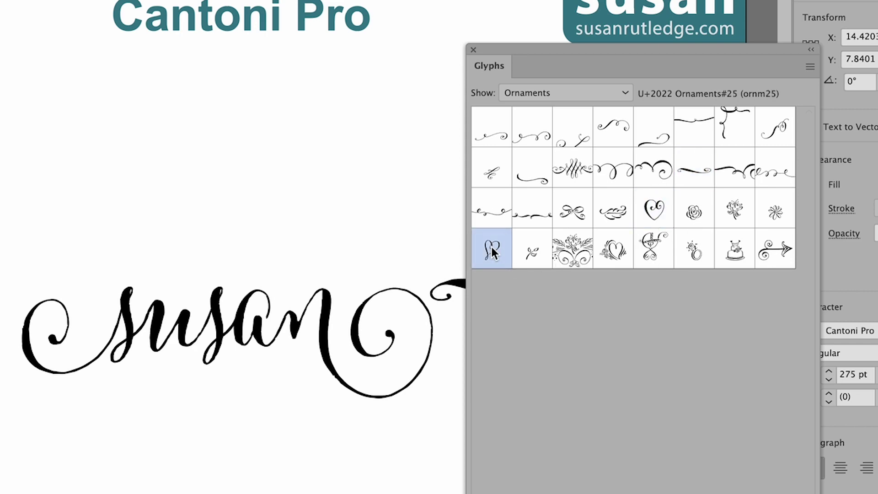
{"action": "left_click", "coordinate": [521, 104]}
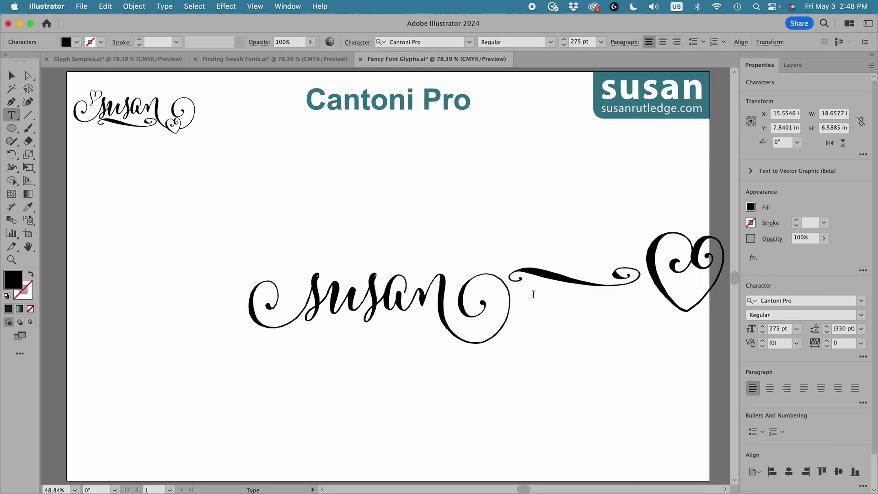
{"action": "key", "text": "Escape"}
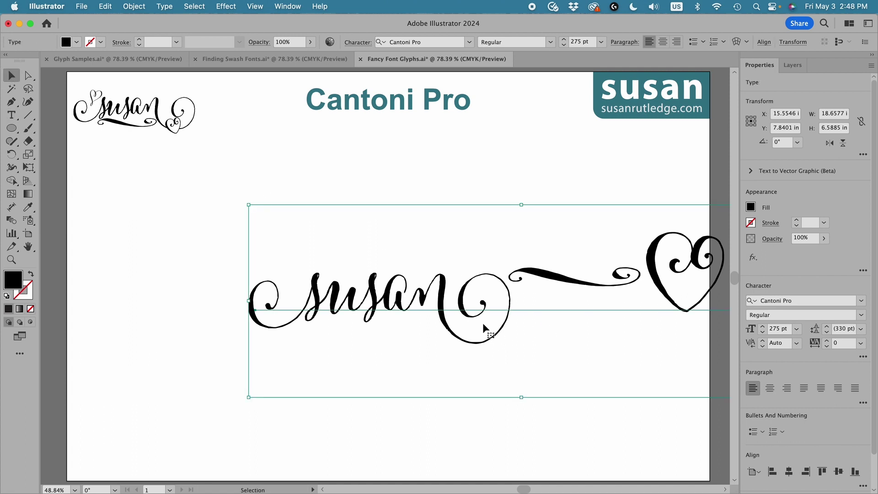
Move the name with its ornaments fully onto the artboard and convert the text to outlines
{"action": "left_click_drag", "start_coordinate": [445, 305], "coordinate": [318, 282]}
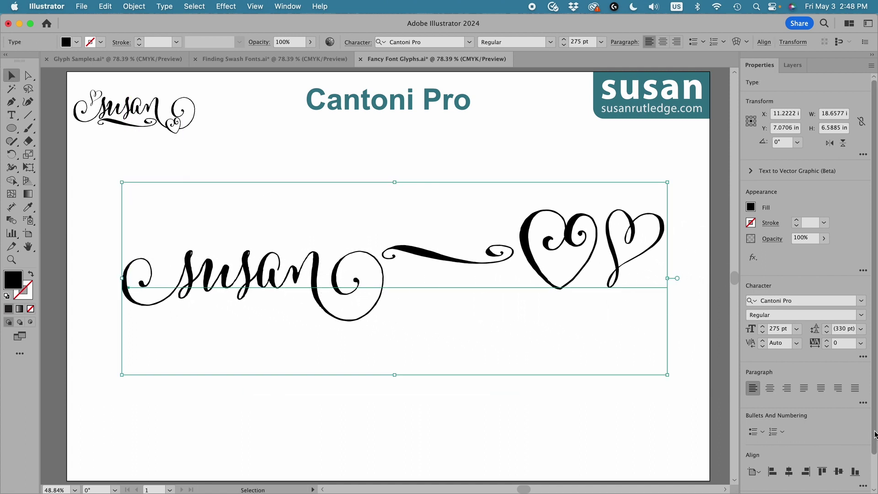
{"action": "scroll", "coordinate": [869, 442], "scroll_direction": "down", "scroll_amount": 2}
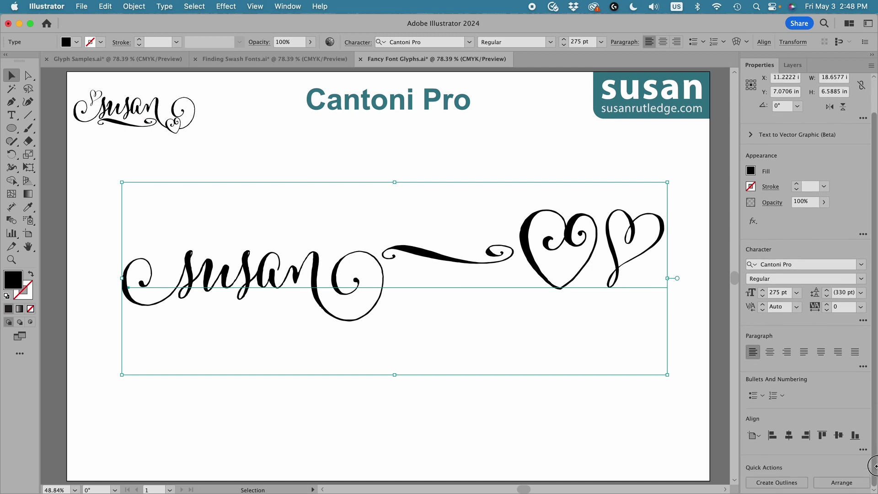
{"action": "left_click", "coordinate": [786, 483]}
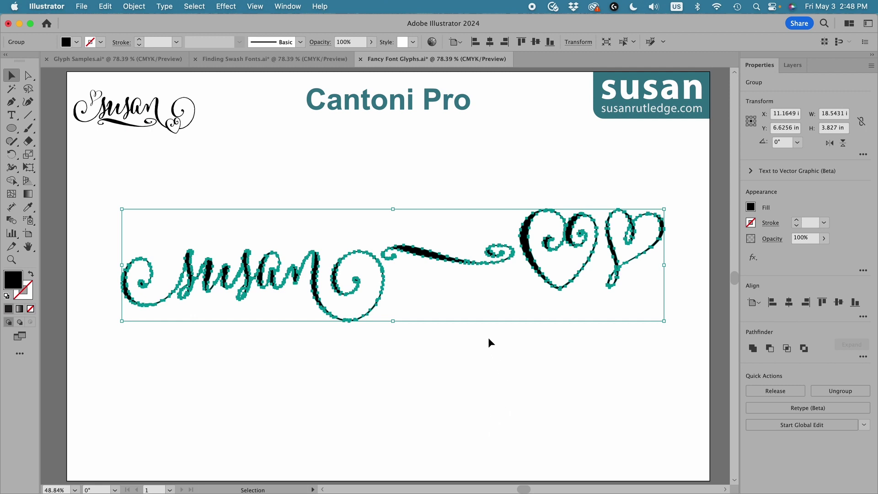
Ungroup the outlined text and move the curled line ornament beneath the name as an underline
{"action": "left_click", "coordinate": [134, 7]}
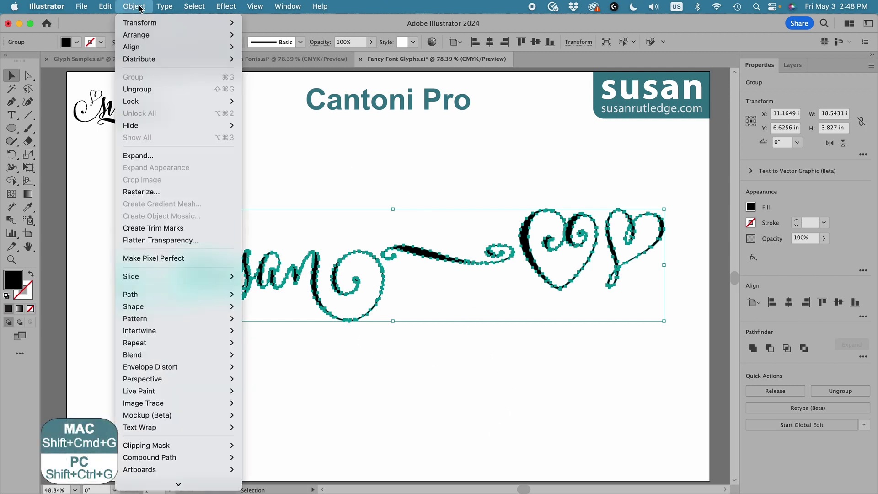
{"action": "left_click", "coordinate": [141, 88]}
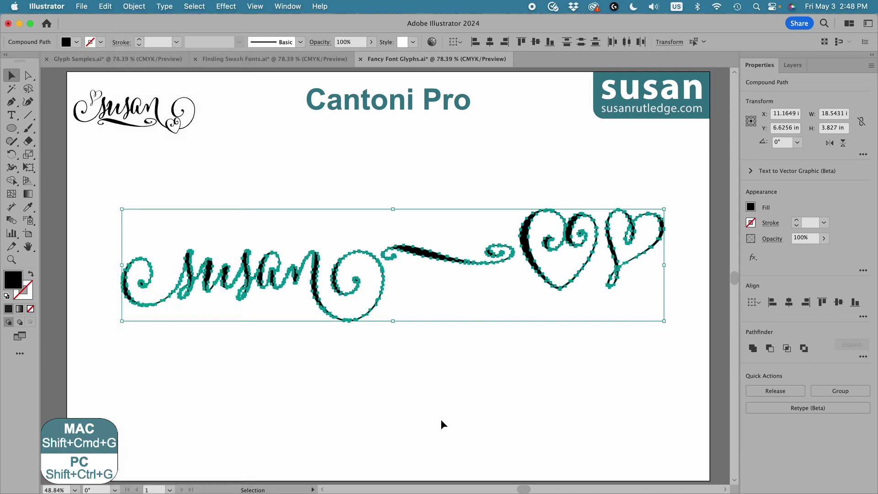
{"action": "left_click", "coordinate": [442, 420]}
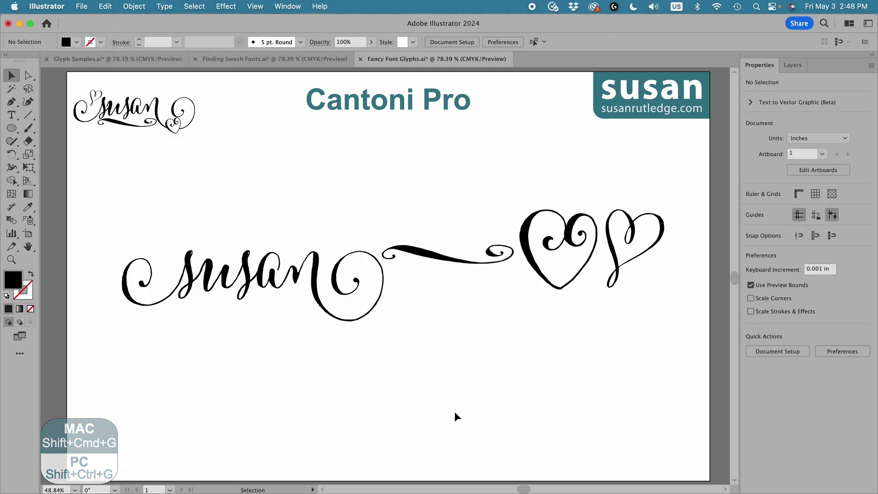
{"action": "left_click", "coordinate": [438, 259]}
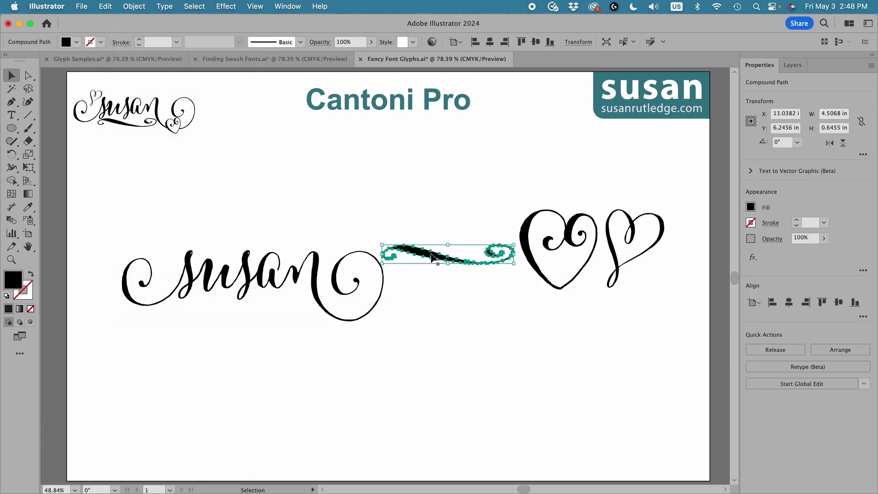
{"action": "left_click_drag", "start_coordinate": [437, 259], "coordinate": [225, 309]}
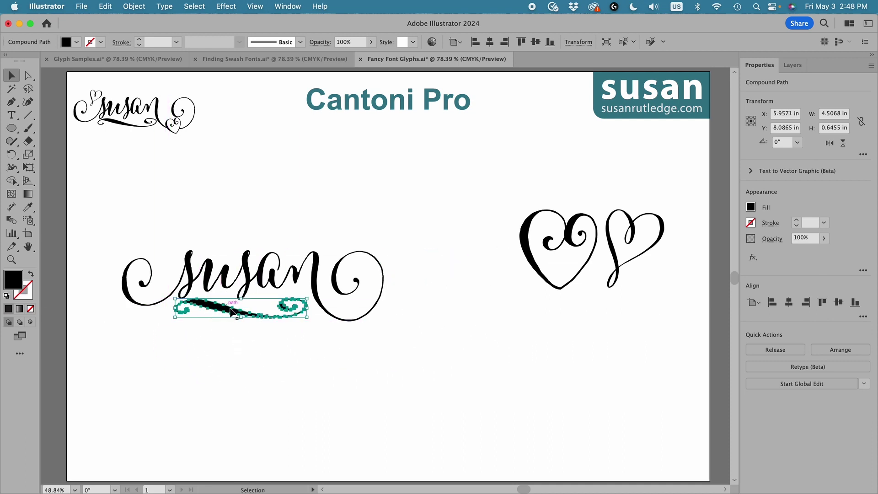
Shrink the curly heart to about 1.03 in wide, rotate it about 19.5°, and place it over the bottom of the final "n" swirl
{"action": "left_click", "coordinate": [573, 281]}
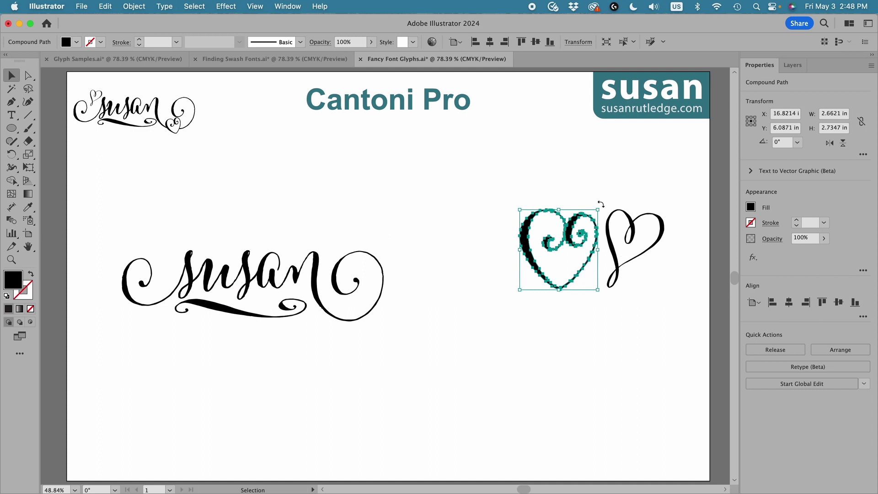
{"action": "left_click_drag", "start_coordinate": [598, 210], "coordinate": [564, 259]}
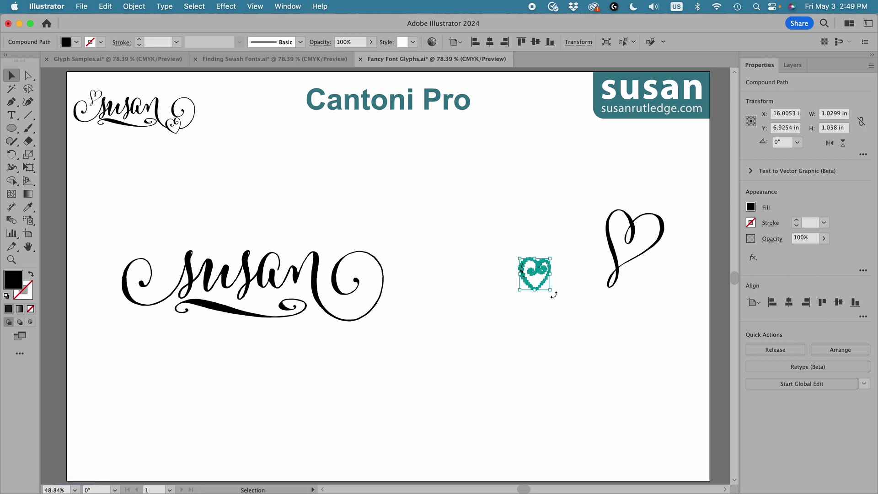
{"action": "left_click_drag", "start_coordinate": [551, 294], "coordinate": [358, 325]}
{"action": "left_click", "coordinate": [565, 295]}
{"action": "left_click", "coordinate": [389, 342]}
{"action": "left_click", "coordinate": [504, 337]}
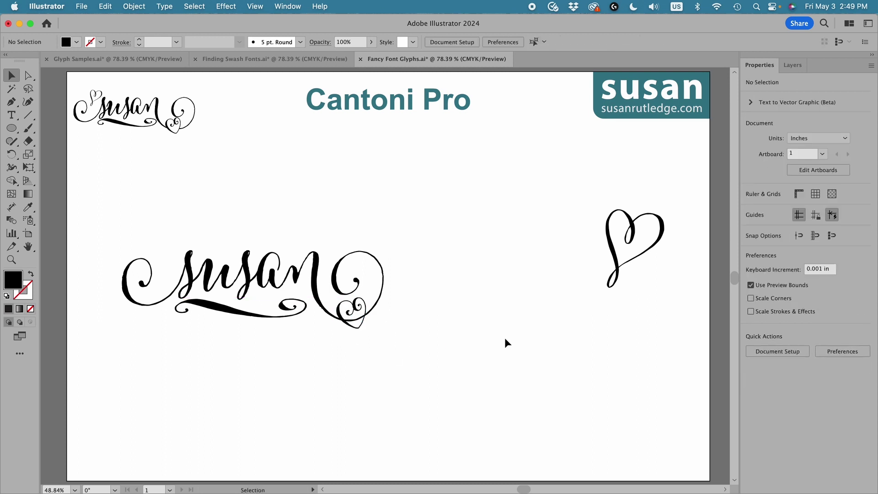
Shrink the looped heart and place it between the opening curl and the first "s"
{"action": "left_click", "coordinate": [632, 259]}
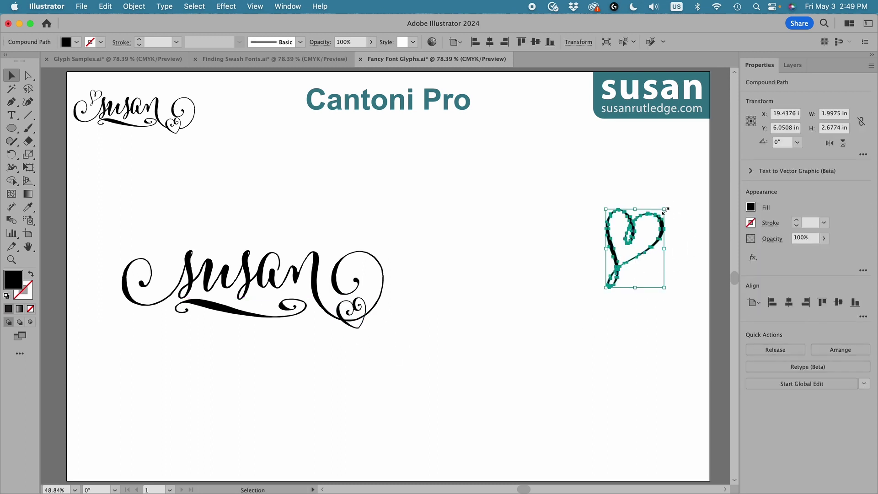
{"action": "left_click_drag", "start_coordinate": [666, 211], "coordinate": [168, 268]}
{"action": "left_click", "coordinate": [303, 401]}
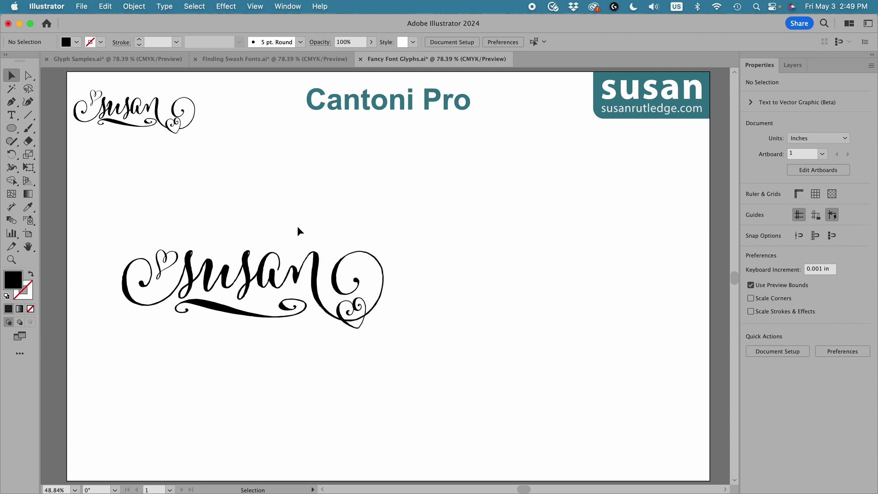
Select the final swirl with its overlapping heart and cut away the swirl segment inside the heart using the Shape Builder tool
{"action": "left_click_drag", "start_coordinate": [324, 233], "coordinate": [410, 360]}
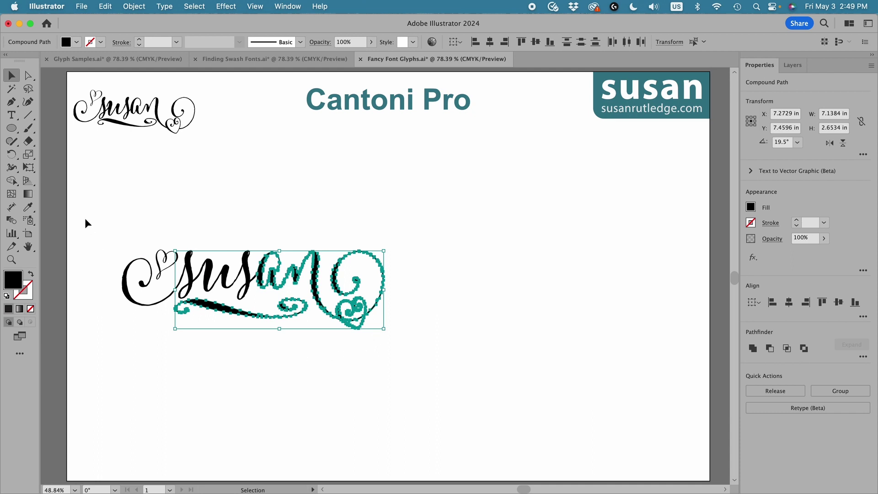
{"action": "left_click", "coordinate": [12, 183]}
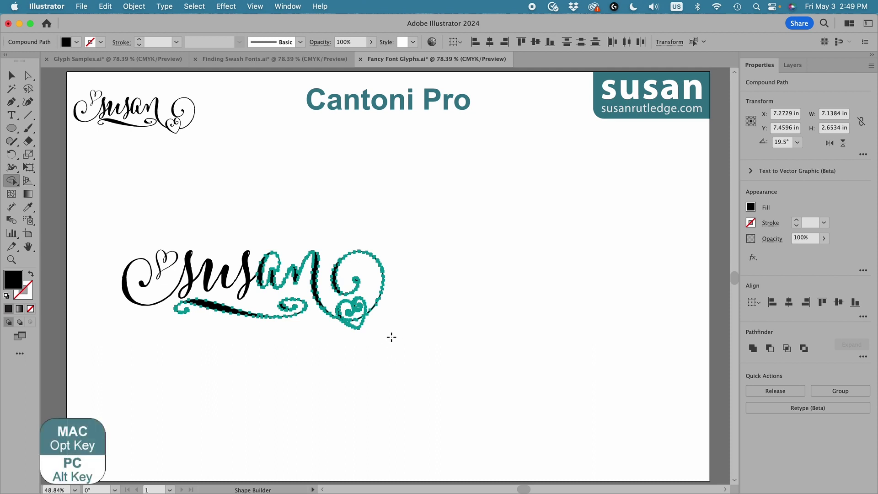
{"action": "left_click", "coordinate": [359, 315], "text": "alt"}
{"action": "key", "text": "v"}
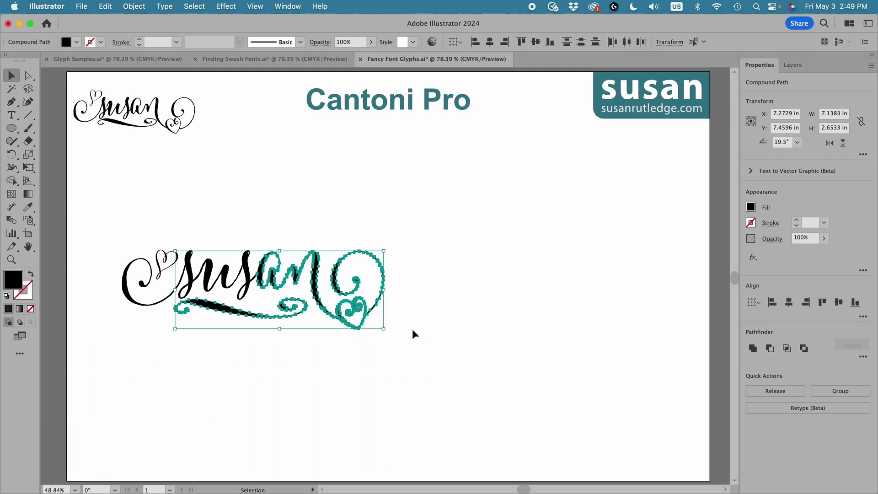
Move the complete decorated name to the middle of the artboard and deselect it
{"action": "left_click_drag", "start_coordinate": [194, 239], "coordinate": [384, 352]}
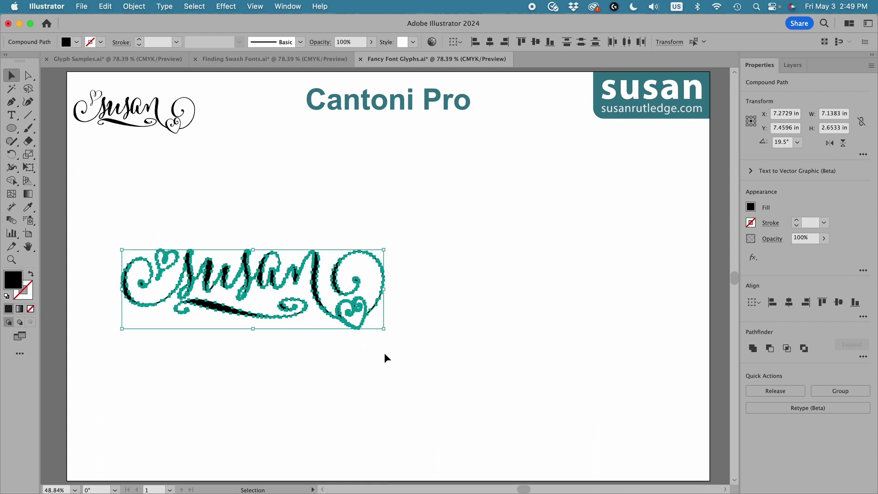
{"action": "left_click_drag", "start_coordinate": [274, 289], "coordinate": [400, 279]}
{"action": "left_click", "coordinate": [557, 394]}
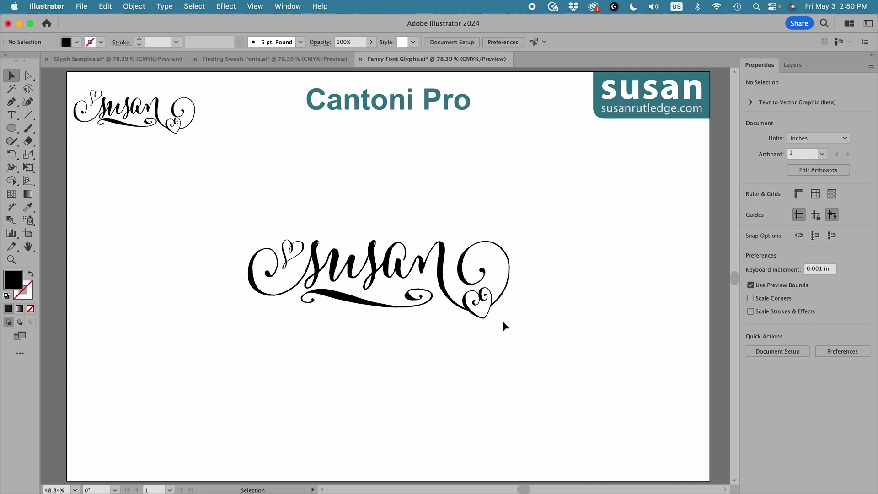
Set the curly heart aside beside the "Cantoni Pro" heading and delete the rest of the large decorated name
{"action": "left_click_drag", "start_coordinate": [482, 316], "coordinate": [525, 125]}
{"action": "left_click_drag", "start_coordinate": [239, 207], "coordinate": [537, 347]}
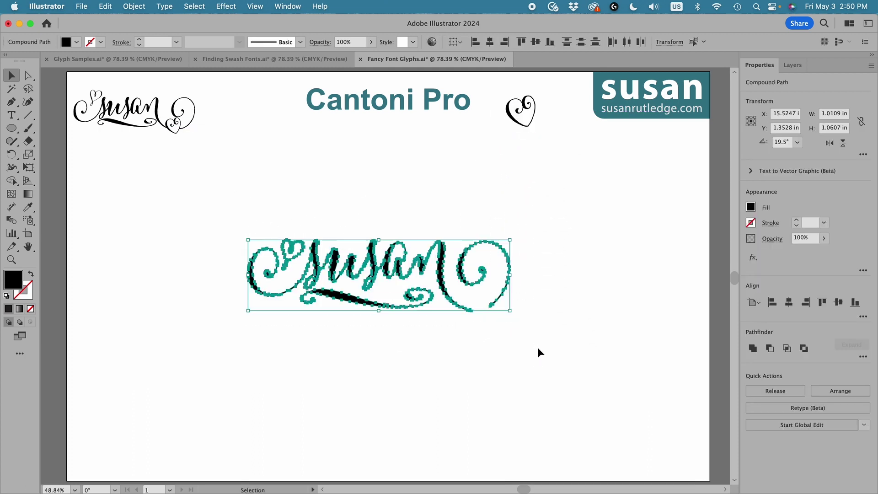
{"action": "key", "text": "Delete"}
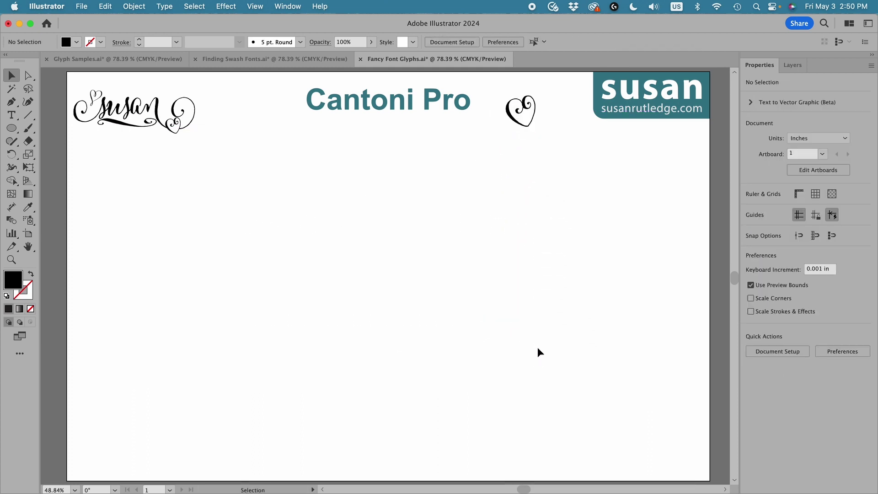
Add the two-line text "Happy" and "Birthday" in Cantoni Pro Regular at 275 pt on the artboard
{"action": "left_click", "coordinate": [11, 115]}
{"action": "left_click", "coordinate": [301, 238]}
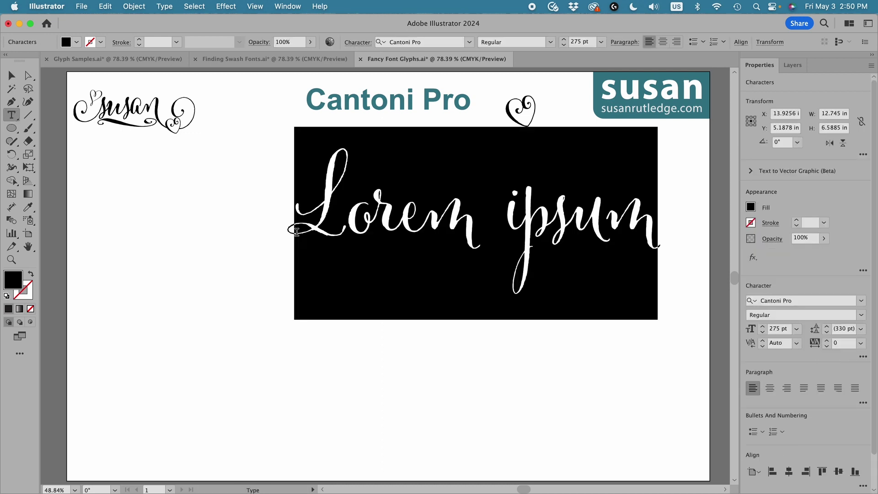
{"action": "type", "text": "Happy"}
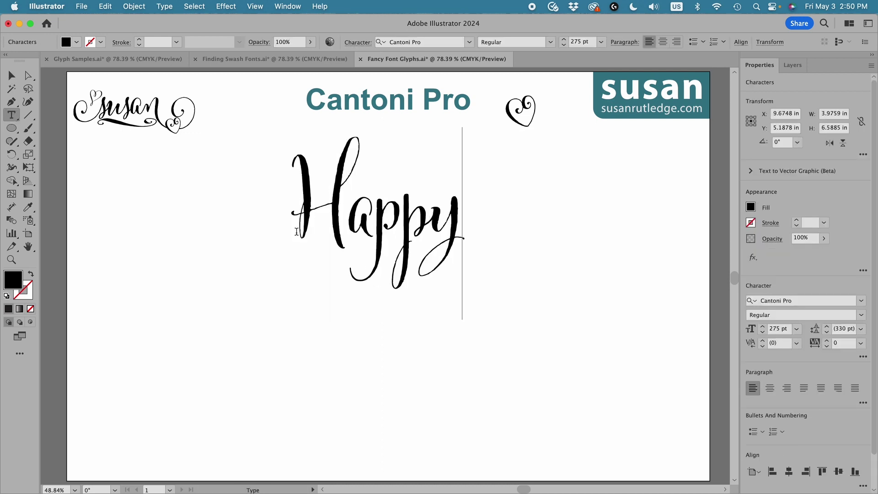
{"action": "key", "text": "Return"}
{"action": "type", "text": "Birthday"}
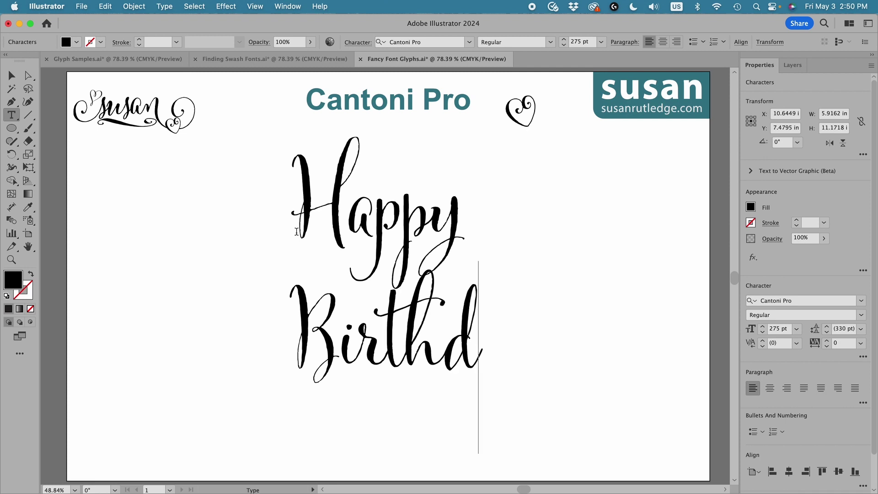
Replace the "H" of "Happy" with the alternate that has a curled opening stroke and a tall flourished stem
{"action": "left_click", "coordinate": [306, 184]}
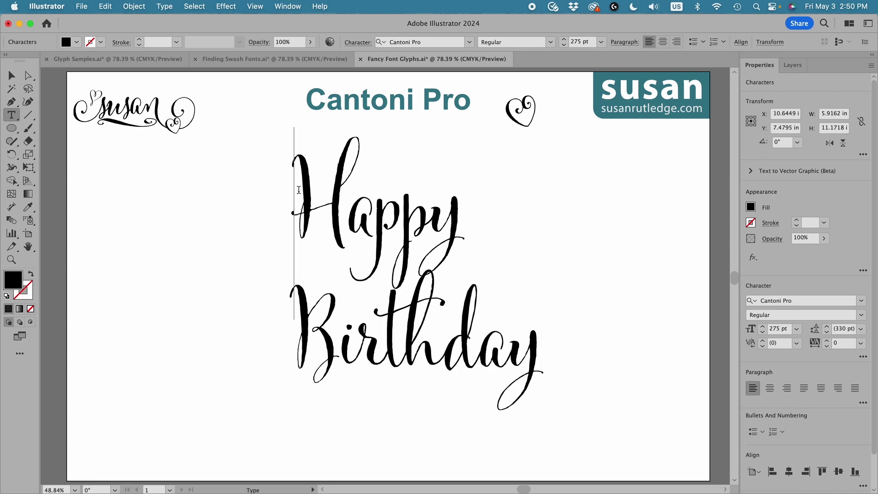
{"action": "left_click", "coordinate": [332, 190], "text": "shift"}
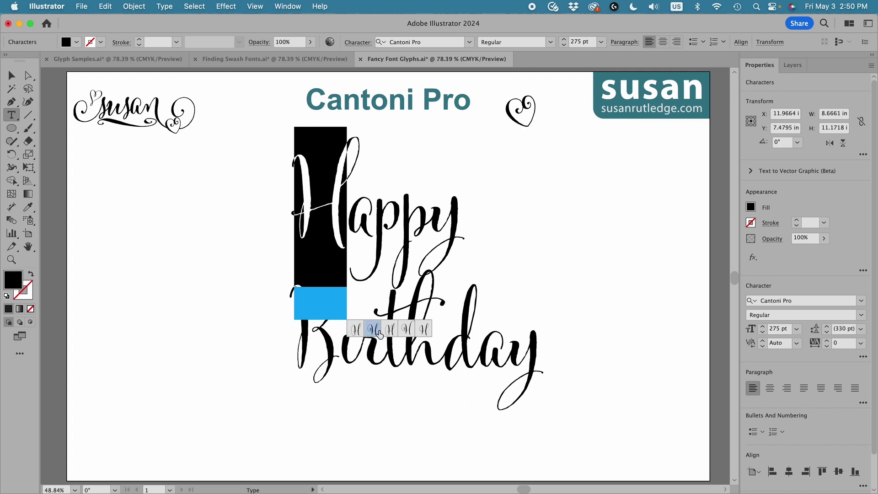
{"action": "left_click", "coordinate": [407, 332]}
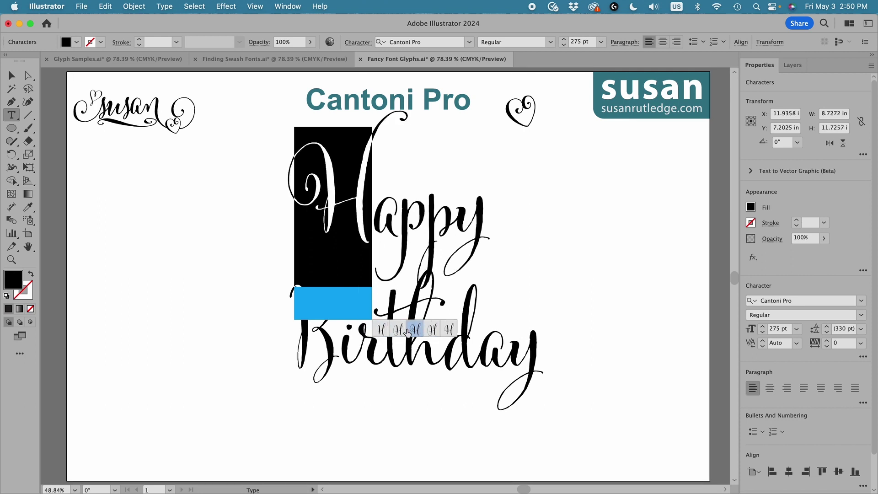
Replace the "pp" in "Happy" with the font's decorative double-p ligature
{"action": "left_click_drag", "start_coordinate": [402, 214], "coordinate": [430, 214]}
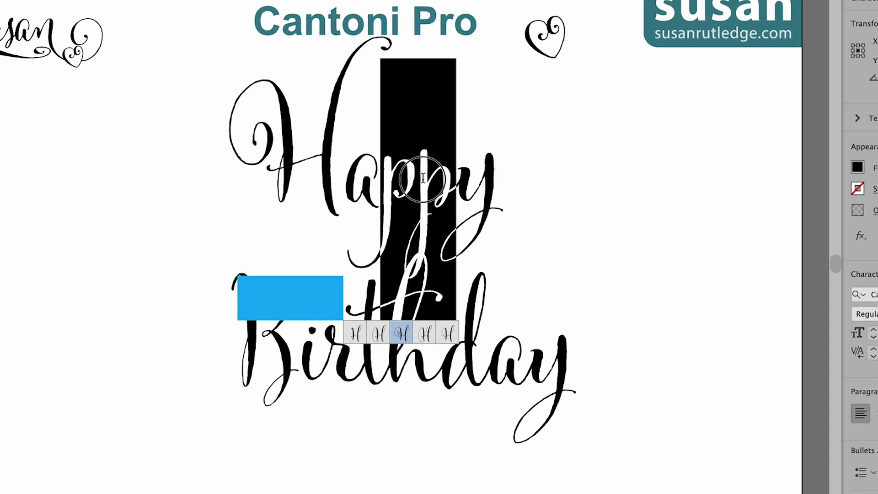
{"action": "left_click_drag", "start_coordinate": [423, 177], "coordinate": [423, 177]}
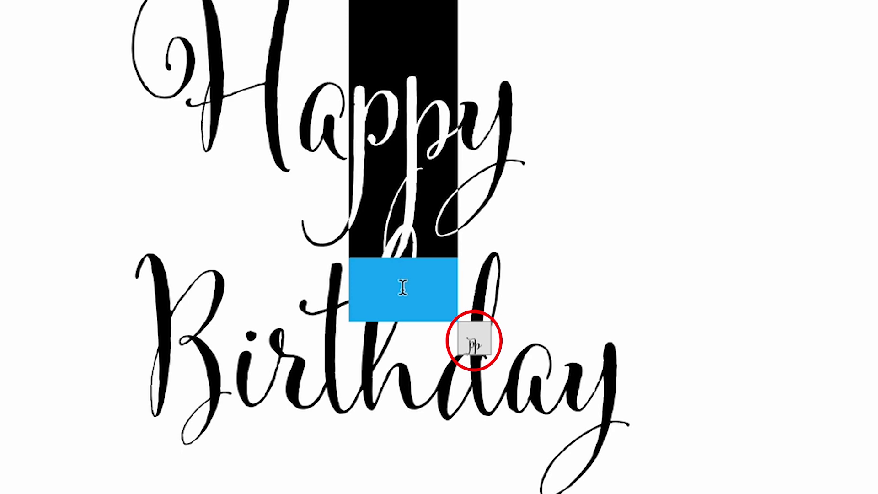
{"action": "left_click", "coordinate": [474, 342]}
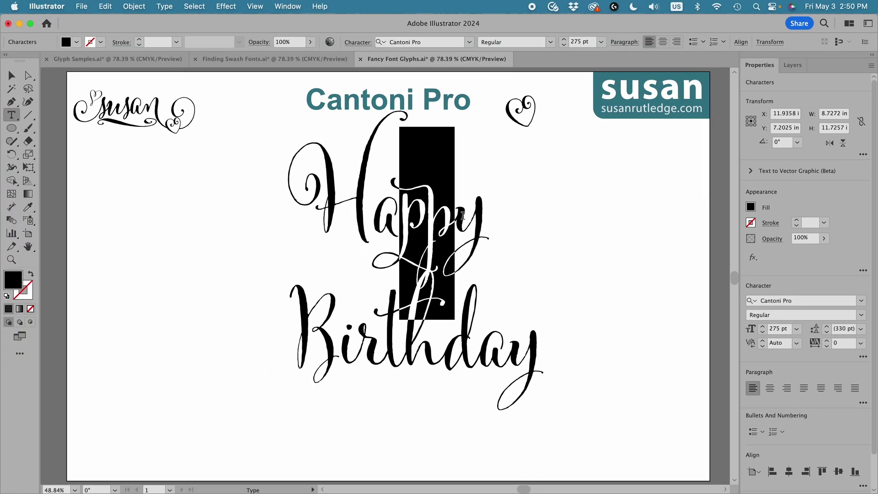
Replace the "y" of "Happy" with the alternate whose tail sweeps out into a large curl
{"action": "left_click_drag", "start_coordinate": [457, 212], "coordinate": [479, 212]}
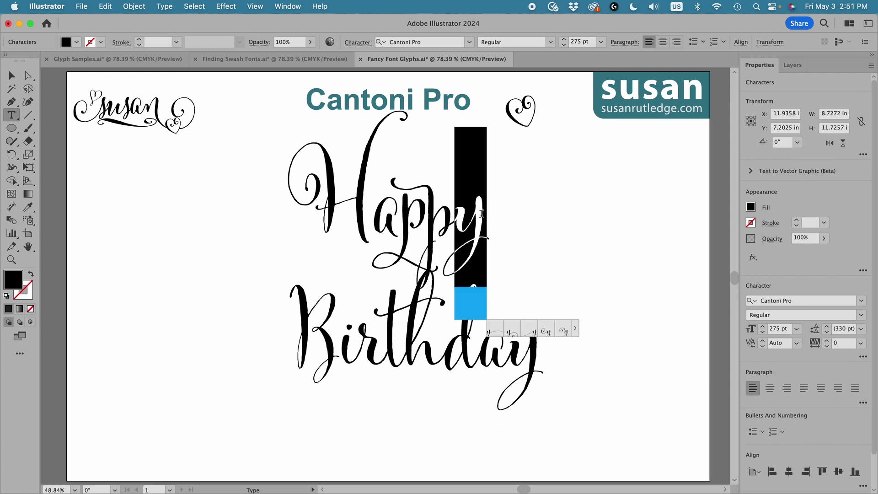
{"action": "left_click", "coordinate": [512, 329]}
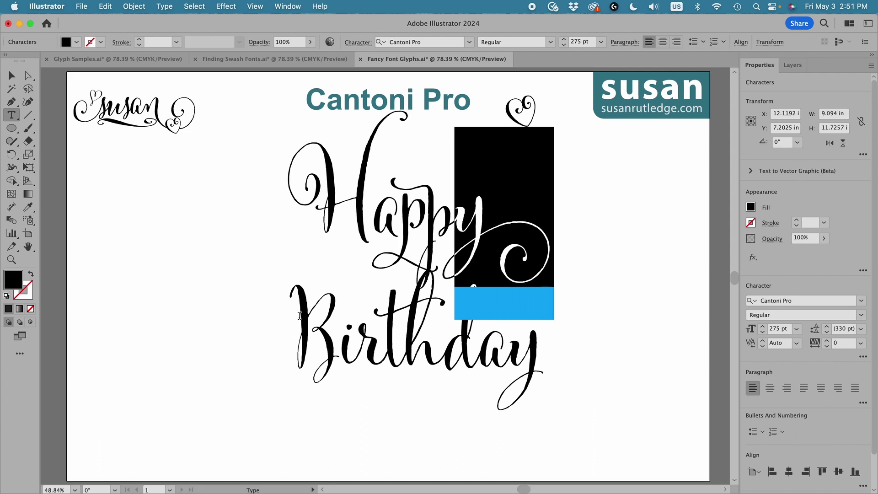
{"action": "key", "text": "Right"}
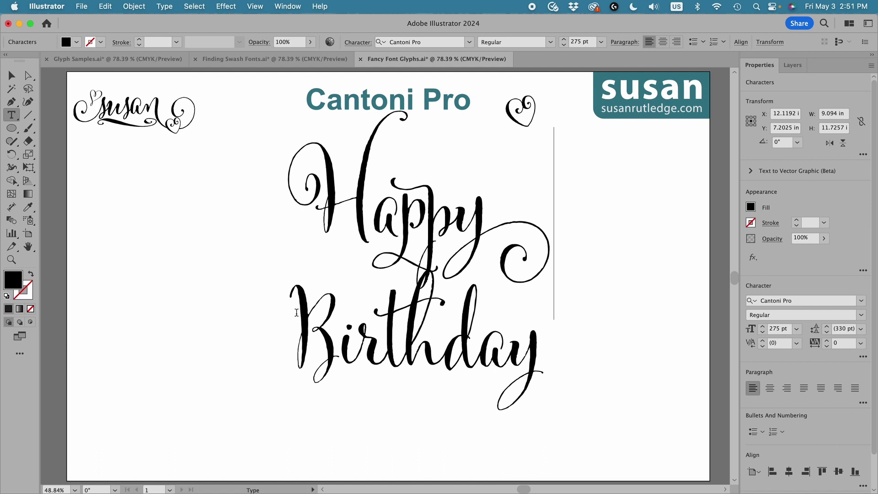
Replace the "B" of "Birthday" with the alternate that has a curled opening stroke
{"action": "left_click", "coordinate": [293, 313], "text": "super"}
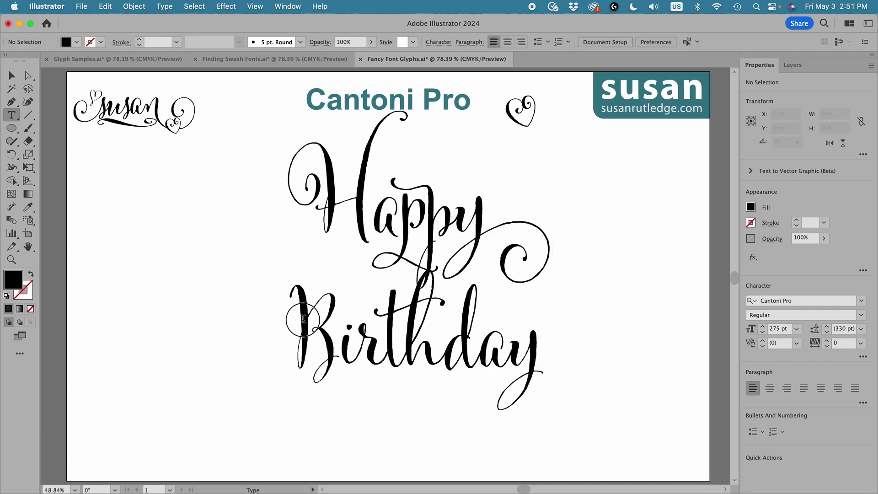
{"action": "left_click_drag", "start_coordinate": [304, 319], "coordinate": [318, 331]}
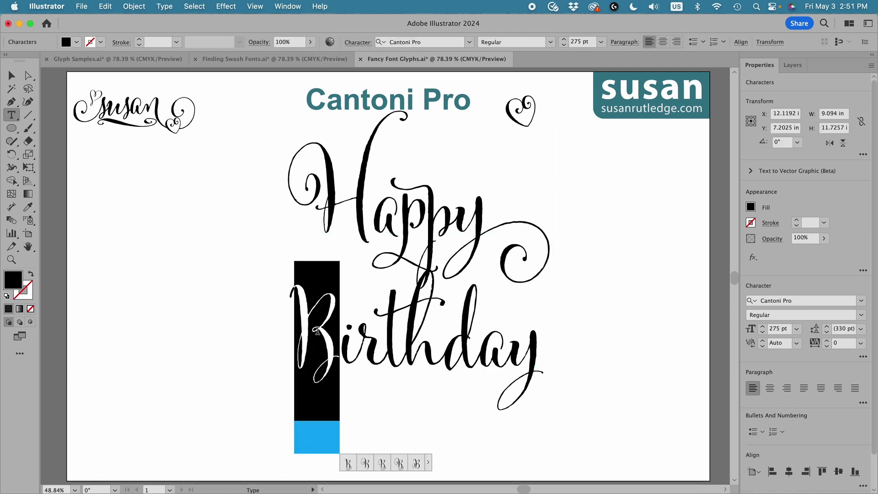
{"action": "left_click", "coordinate": [366, 464]}
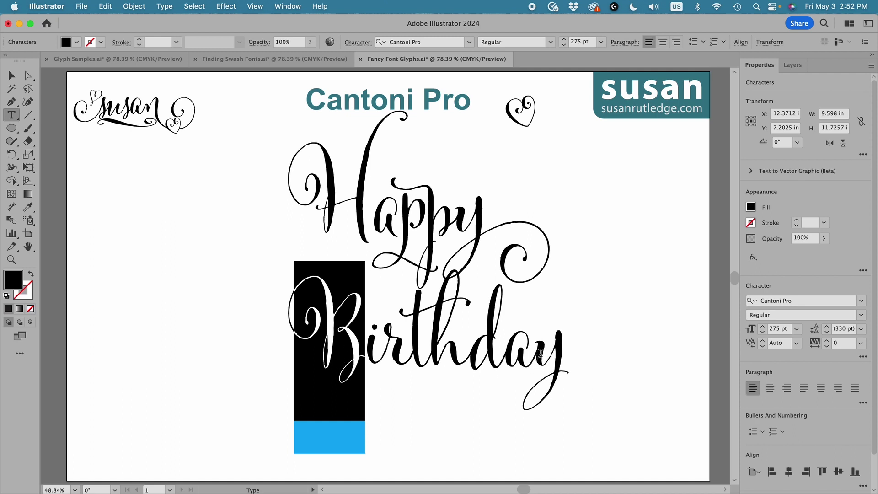
Replace the "y" of "Birthday" with the long looping-tail alternate from the full glyph set, and finish editing the text
{"action": "left_click_drag", "start_coordinate": [535, 346], "coordinate": [562, 348]}
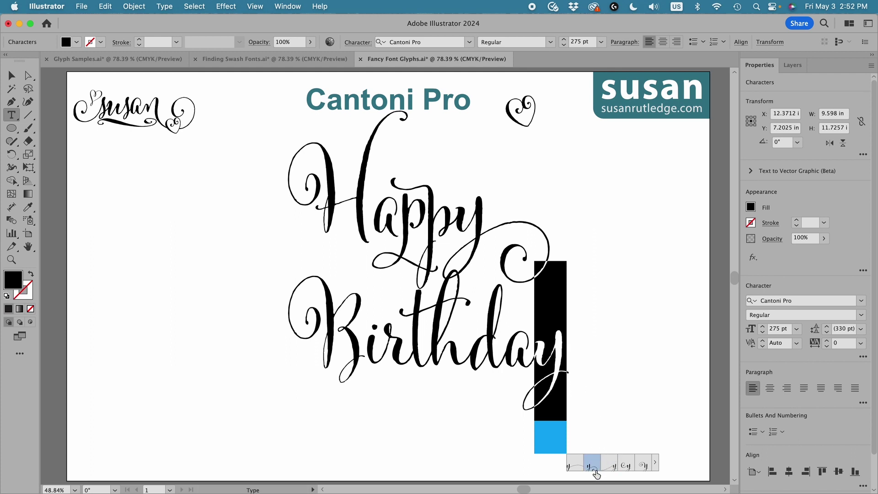
{"action": "left_click", "coordinate": [655, 463]}
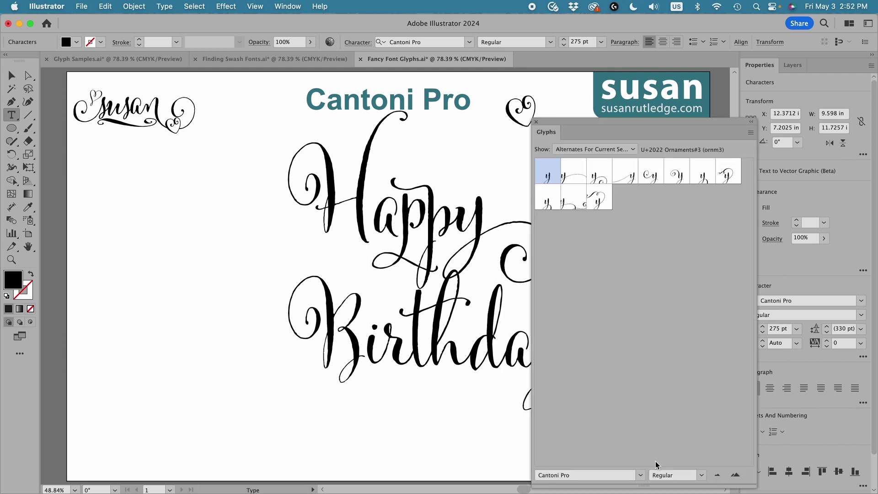
{"action": "left_click_drag", "start_coordinate": [552, 120], "coordinate": [619, 112]}
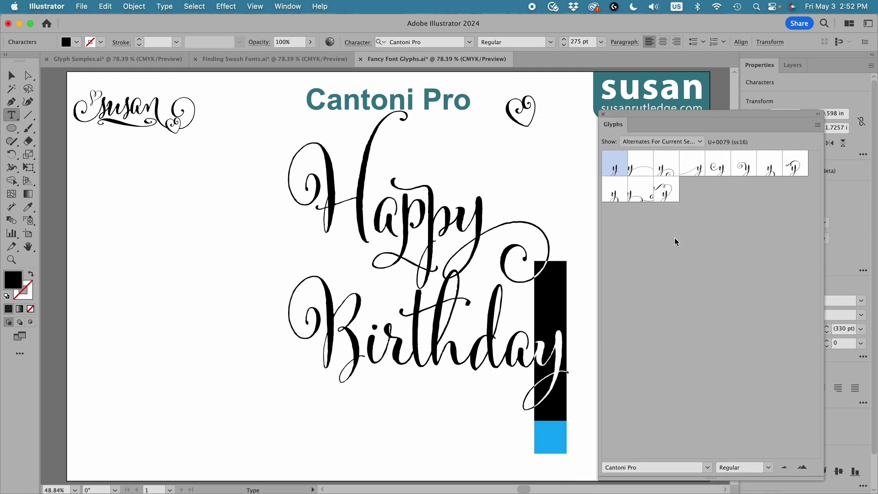
{"action": "double_click", "coordinate": [643, 203]}
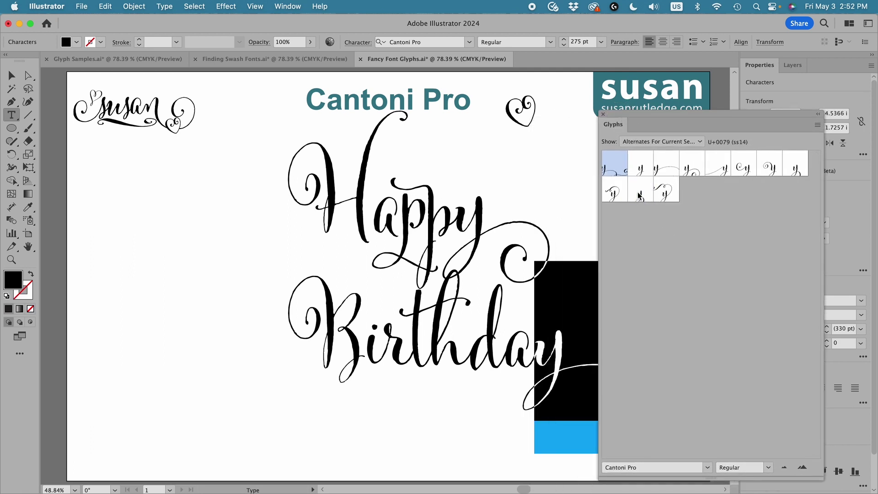
{"action": "left_click_drag", "start_coordinate": [633, 118], "coordinate": [535, 403]}
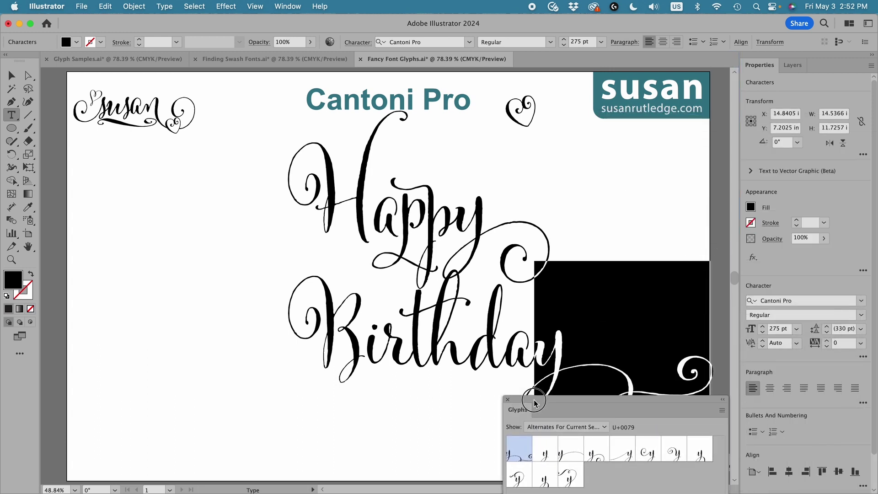
{"action": "left_click", "coordinate": [507, 400]}
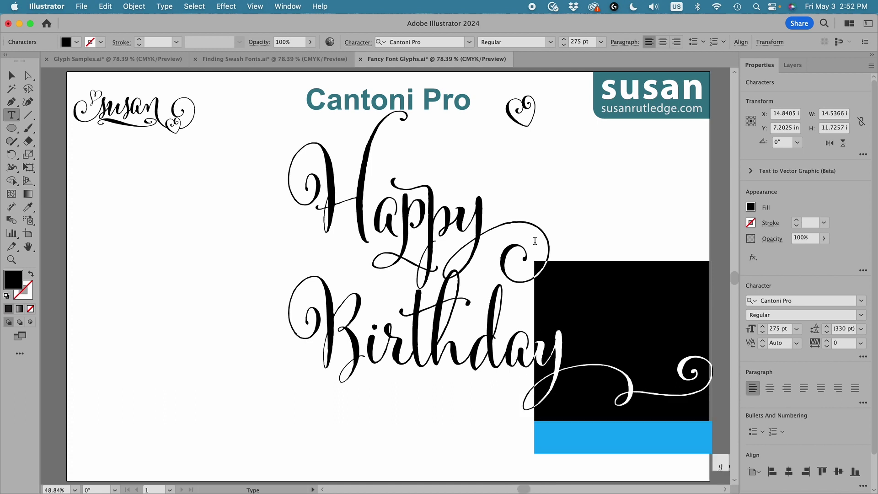
{"action": "key", "text": "Escape"}
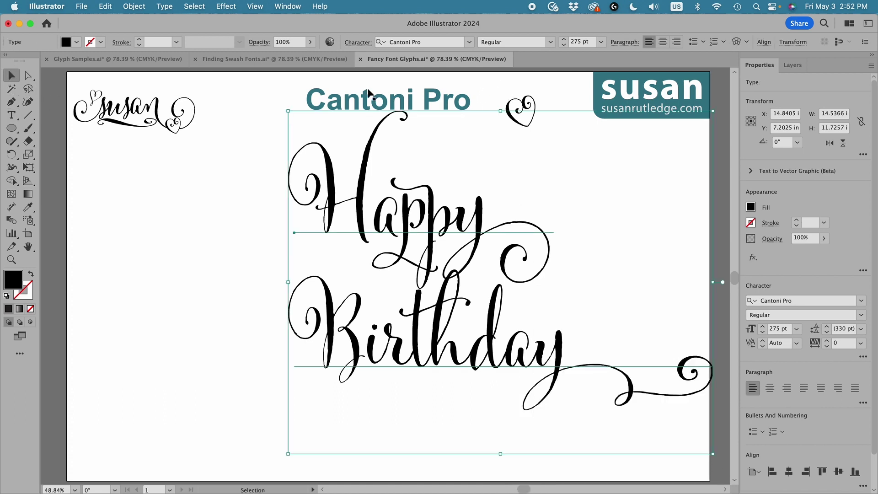
Place the curly heart on the long tail just after the "y" of "Birthday" and deselect it
{"action": "left_click", "coordinate": [532, 119]}
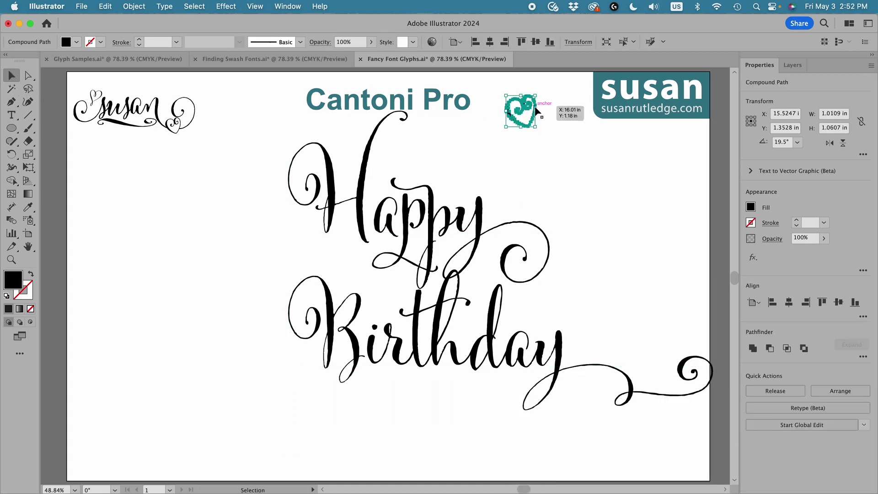
{"action": "left_click_drag", "start_coordinate": [535, 113], "coordinate": [595, 369]}
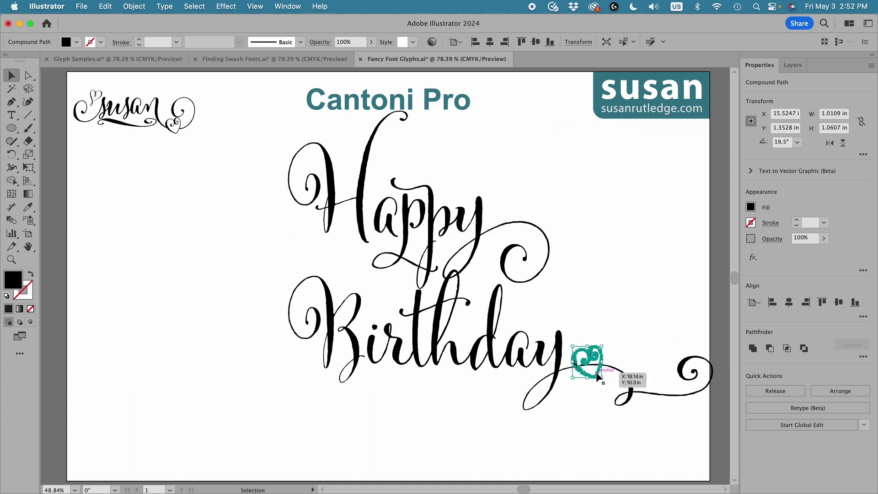
{"action": "left_click", "coordinate": [630, 327]}
{"action": "left_click", "coordinate": [599, 466]}
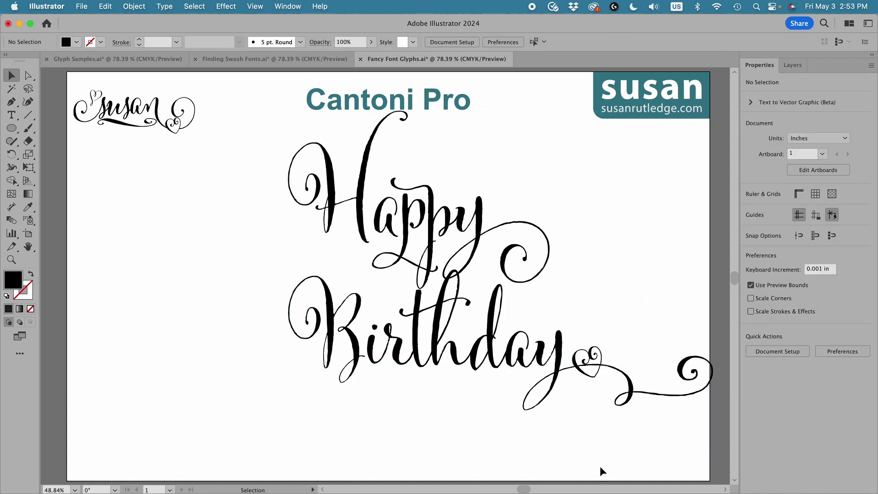
Replace the "d" of "Birthday" with the alternate whose base swash sweeps back beneath the letters, and finish editing the text
{"action": "double_click", "coordinate": [479, 343]}
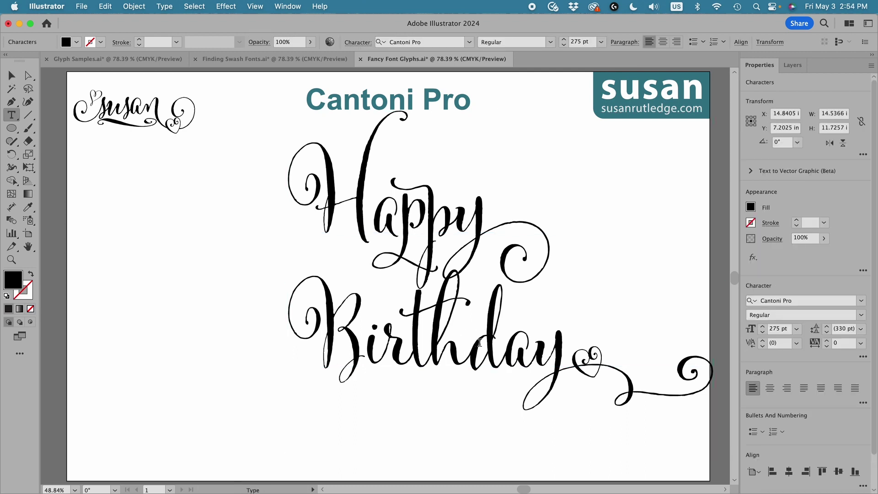
{"action": "left_click_drag", "start_coordinate": [468, 341], "coordinate": [493, 343]}
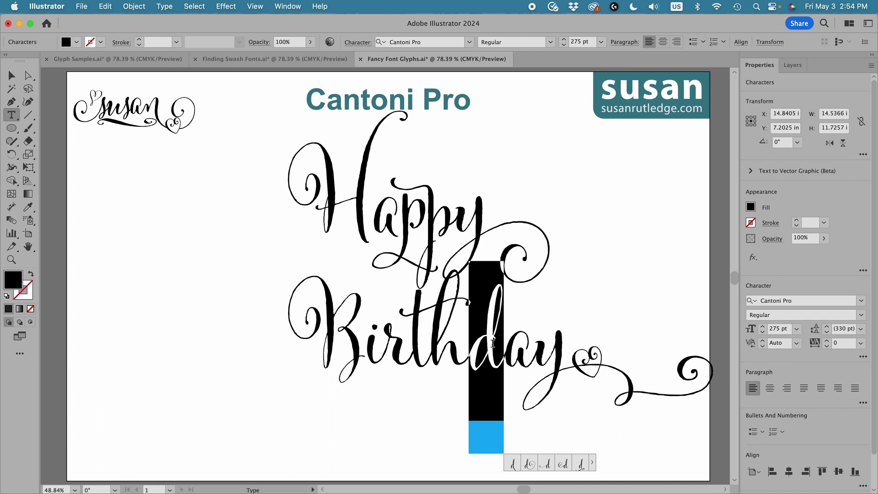
{"action": "left_click", "coordinate": [593, 465]}
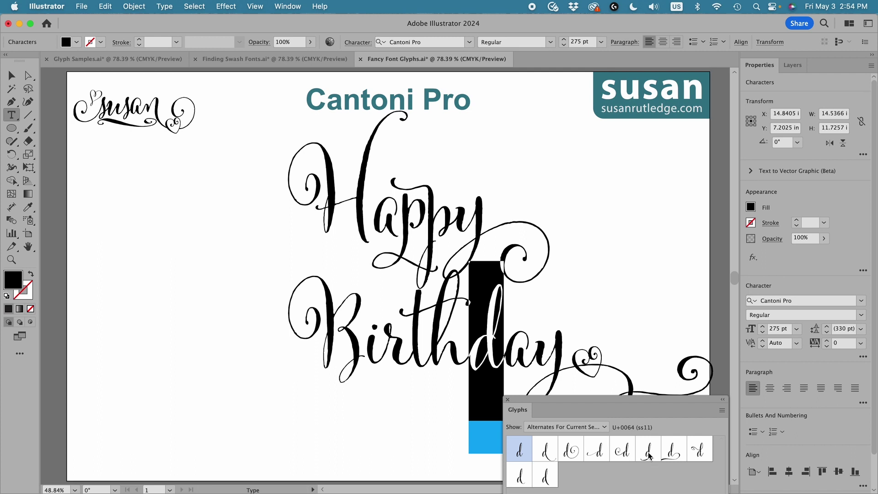
{"action": "double_click", "coordinate": [648, 455]}
{"action": "left_click", "coordinate": [572, 265]}
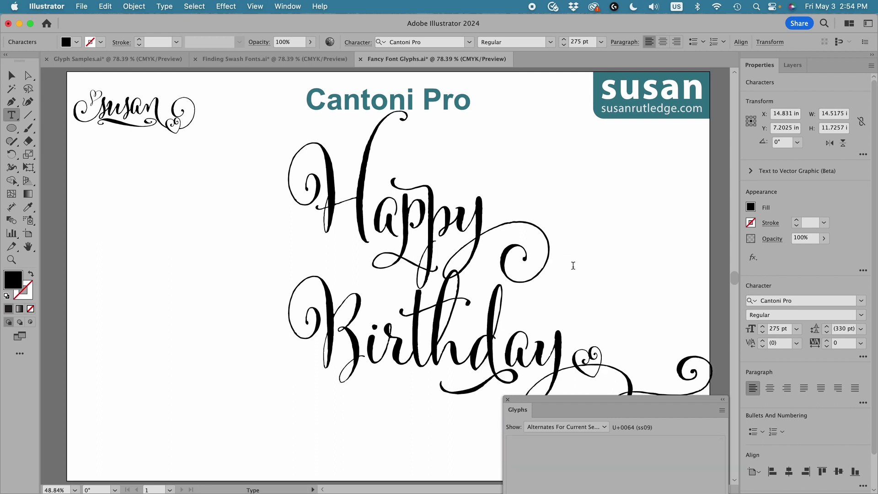
{"action": "left_click", "coordinate": [507, 399]}
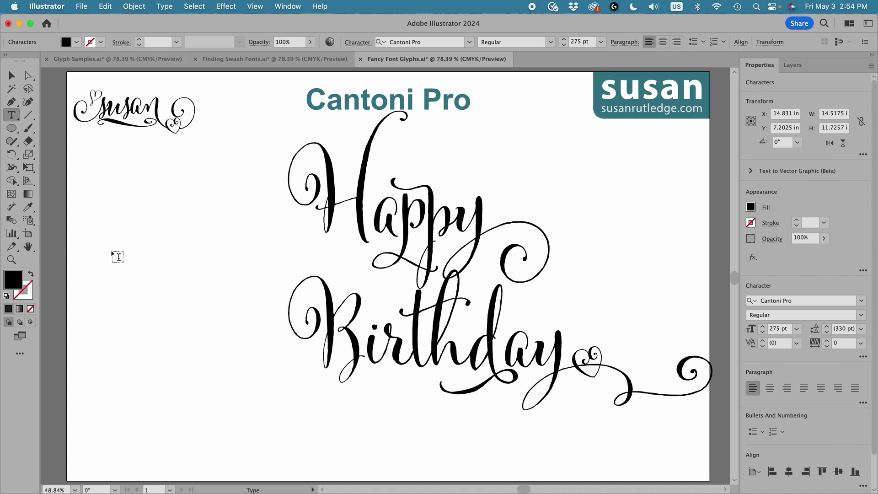
{"action": "key", "text": "Escape"}
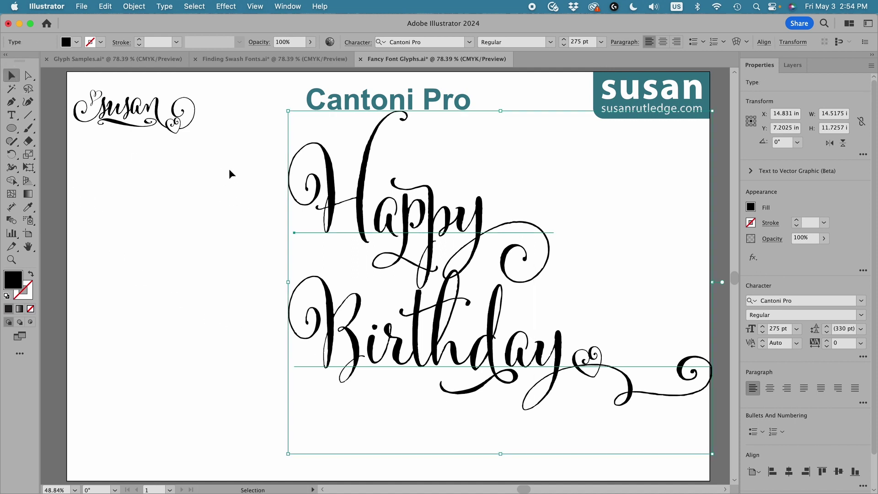
Move the "Happy Birthday" text and the curly heart together about 2.7 in left and 0.45 in down so they fit on the artboard
{"action": "left_click_drag", "start_coordinate": [226, 168], "coordinate": [611, 411]}
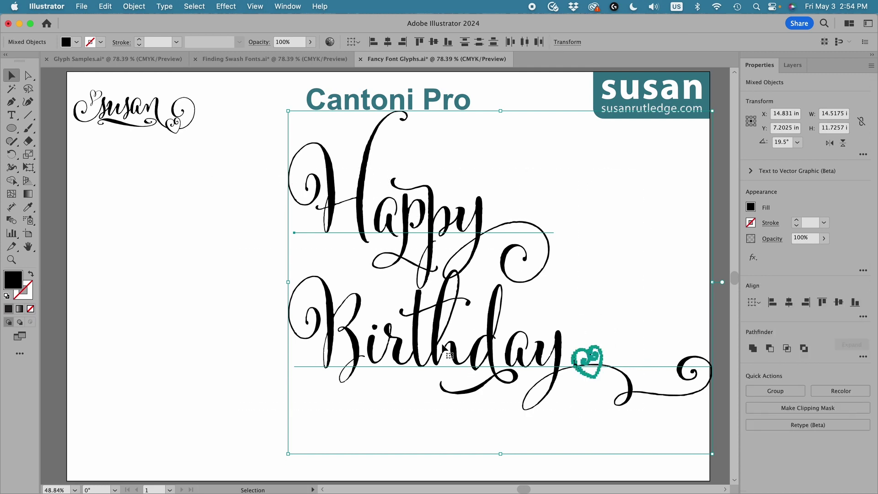
{"action": "left_click_drag", "start_coordinate": [443, 346], "coordinate": [361, 355]}
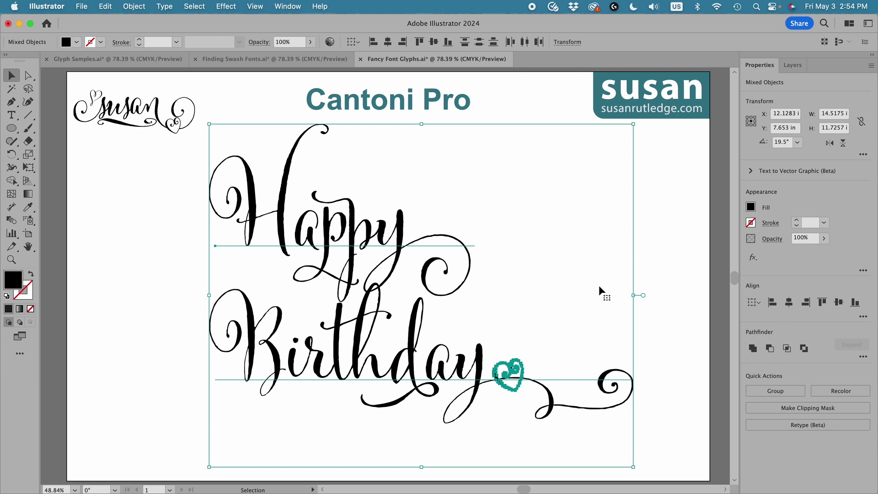
{"action": "left_click", "coordinate": [651, 270]}
Convert the "Happy Birthday" text to outlines and ungroup the outlined letters
{"action": "left_click", "coordinate": [322, 332]}
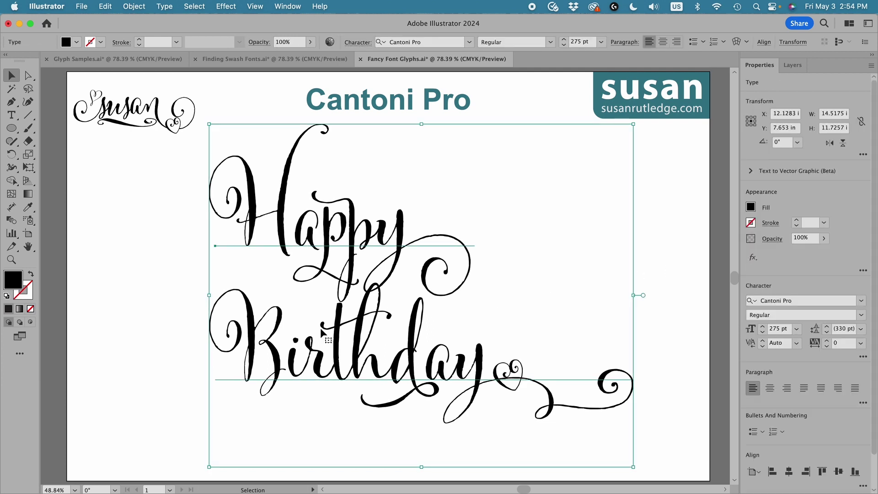
{"action": "scroll", "coordinate": [874, 403], "scroll_direction": "down", "scroll_amount": 1}
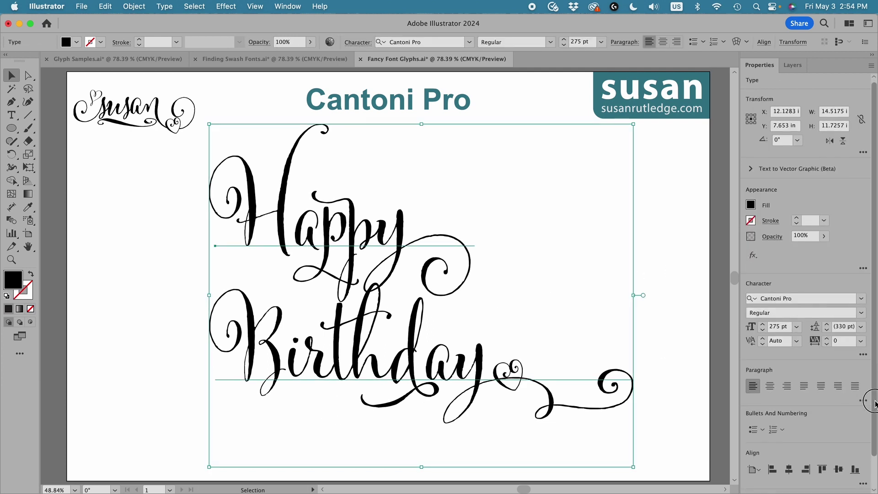
{"action": "scroll", "coordinate": [874, 403], "scroll_direction": "down", "scroll_amount": 3}
{"action": "left_click", "coordinate": [787, 486]}
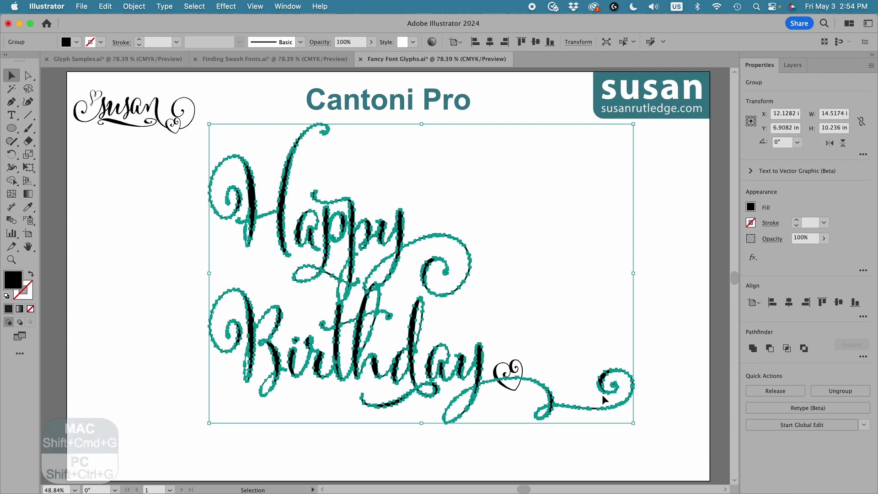
{"action": "left_click", "coordinate": [135, 6]}
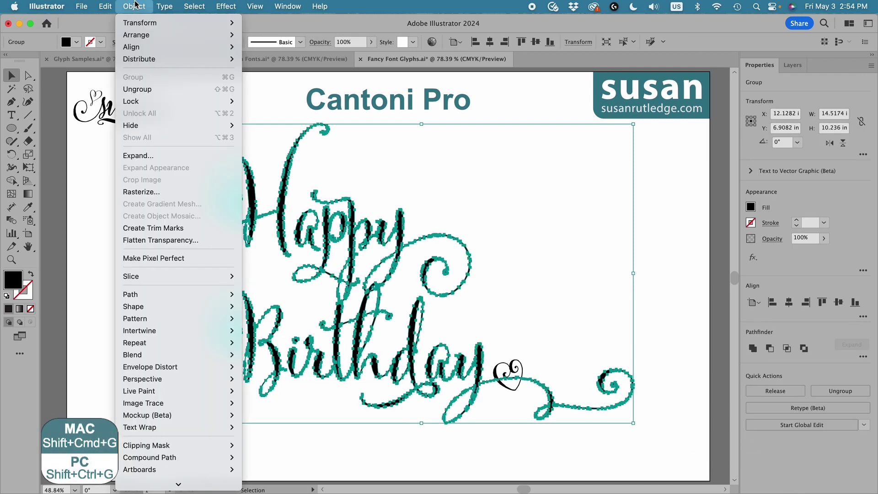
{"action": "left_click", "coordinate": [138, 89]}
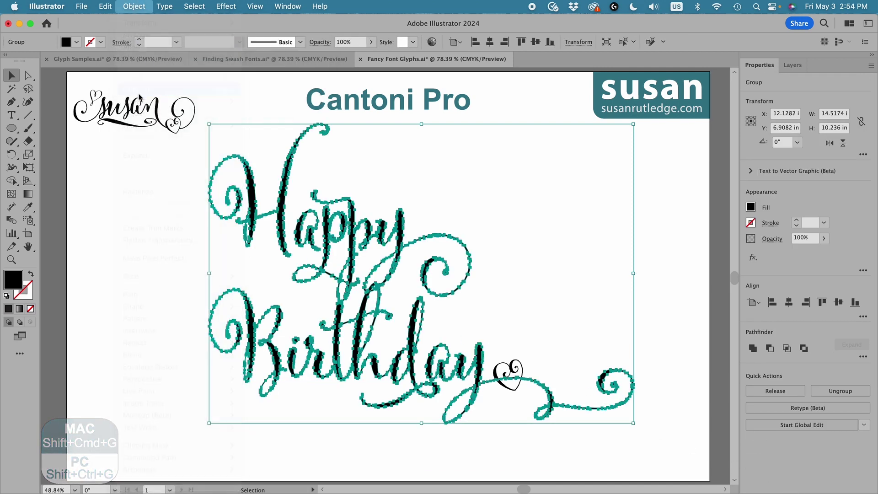
{"action": "left_click", "coordinate": [358, 439]}
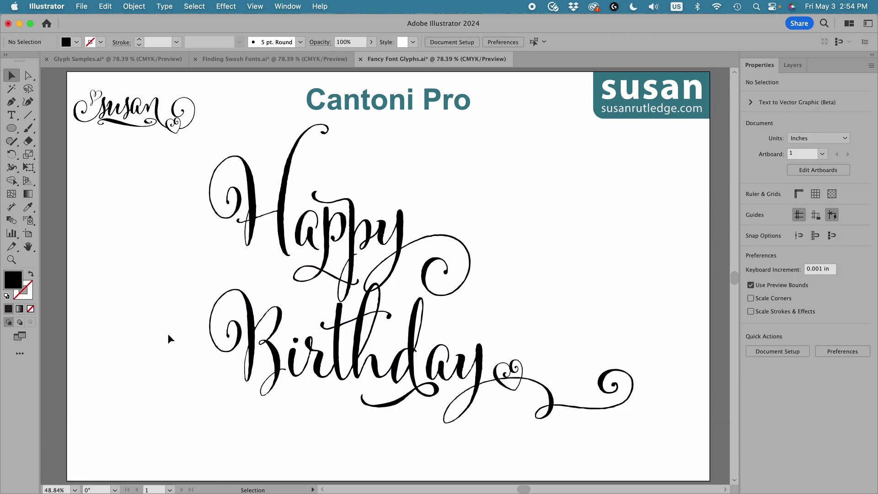
Select the outlined "Birthday" letters together with the curly heart and start merging them with the Shape Builder tool
{"action": "left_click_drag", "start_coordinate": [167, 333], "coordinate": [640, 419]}
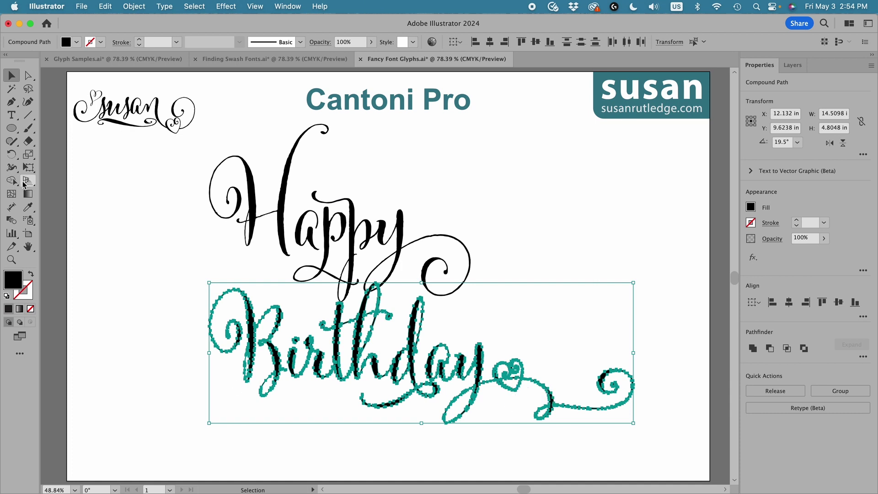
{"action": "key", "text": "shift+m"}
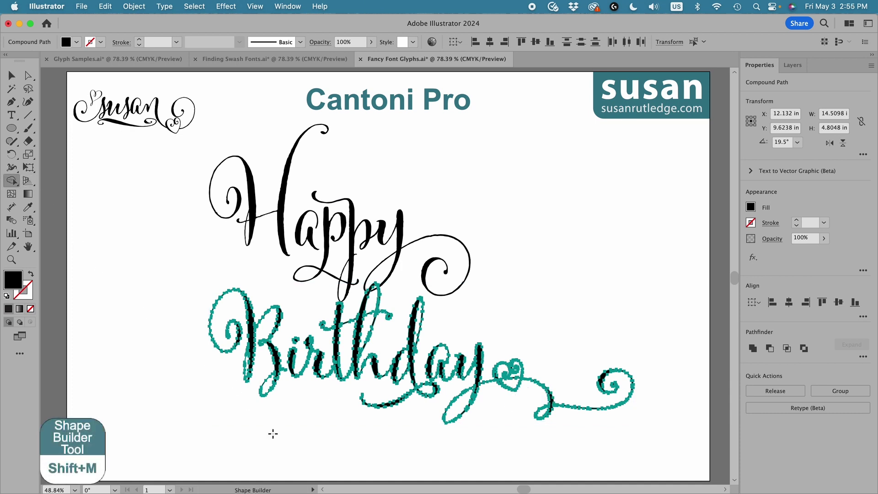